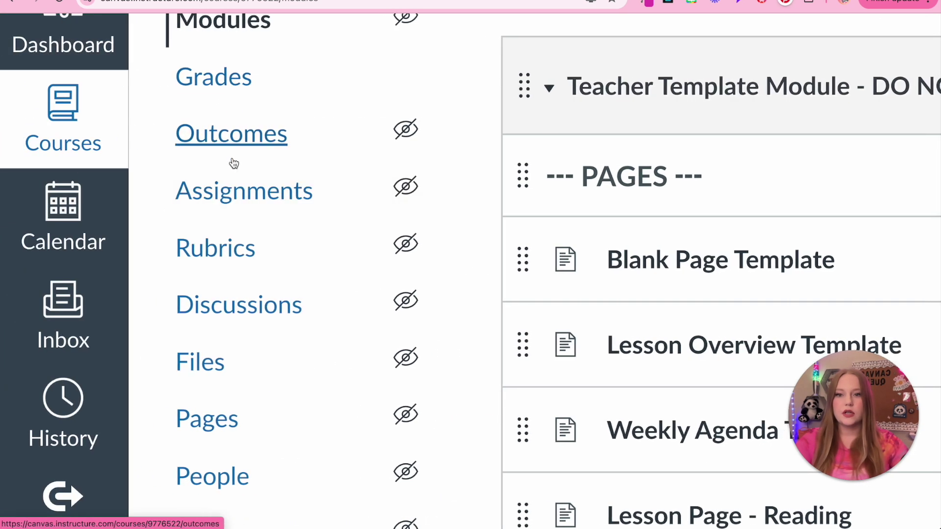
Open the course's Assignments page and review the existing assignment groups and the items in each.
click(206, 189)
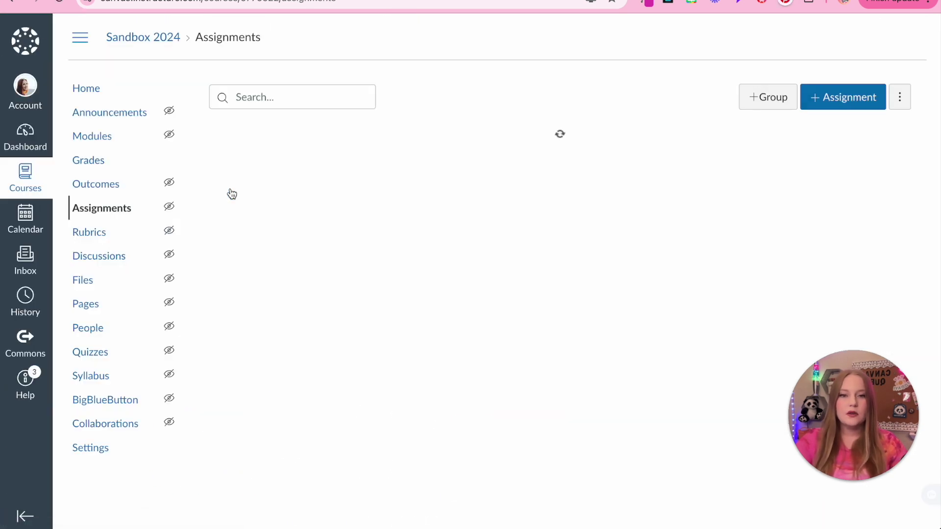
scroll(238, 164, down, 8)
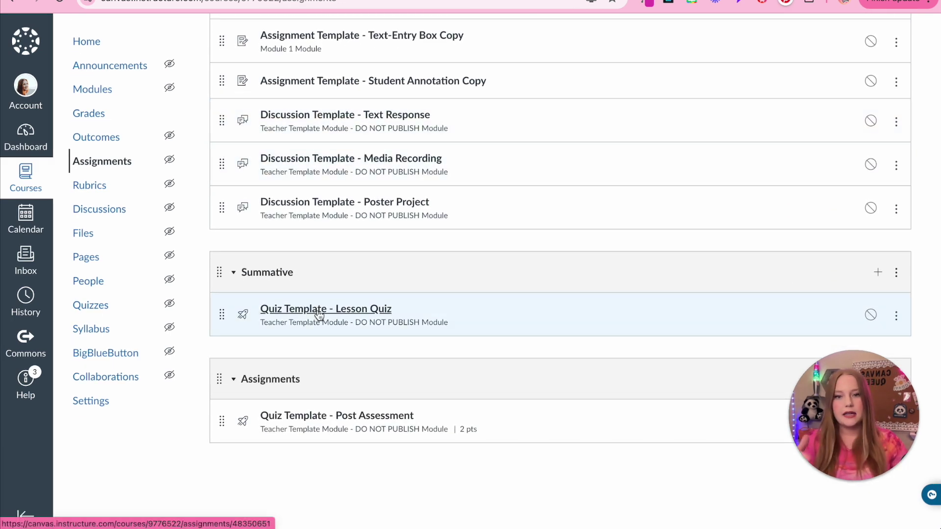
scroll(294, 316, up, 6)
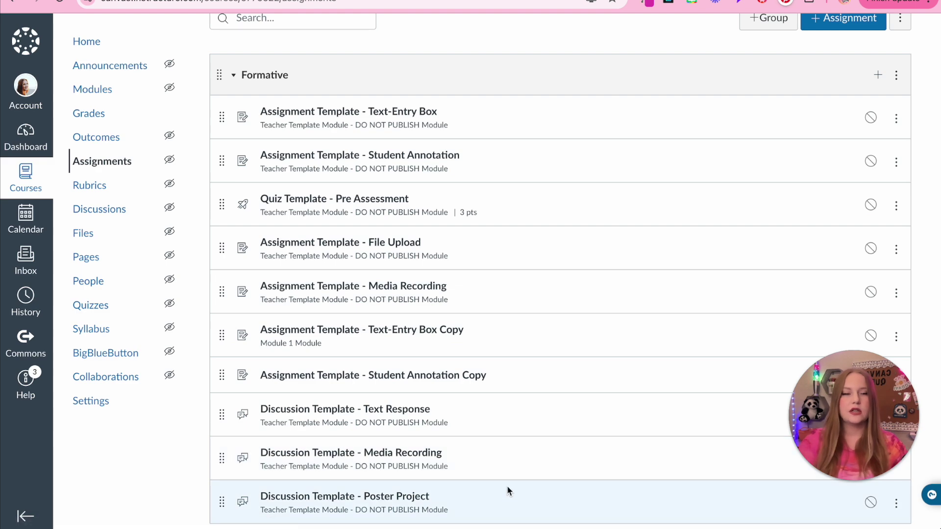
scroll(481, 399, down, 1)
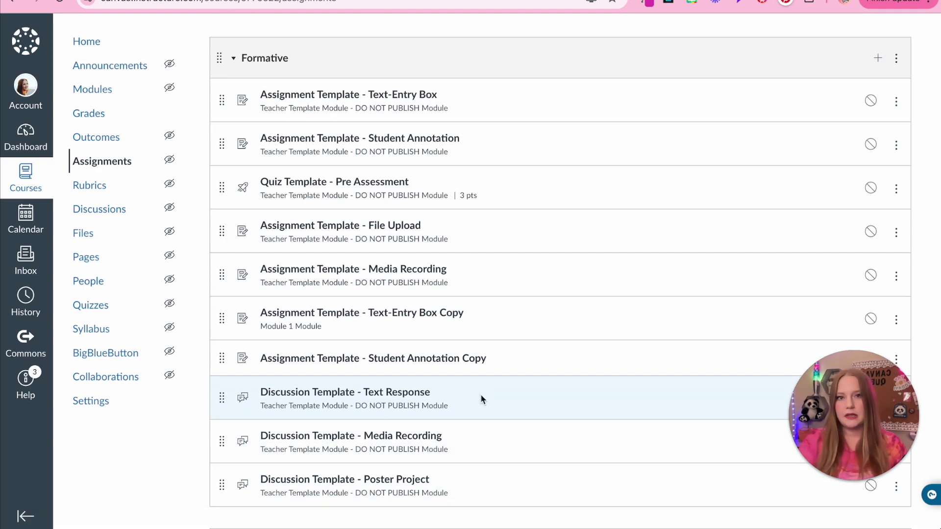
scroll(481, 399, down, 4)
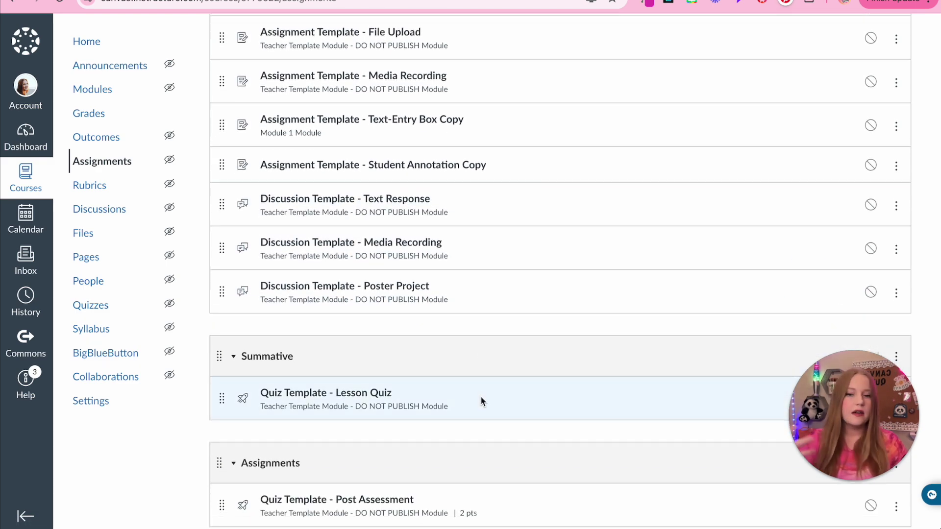
scroll(480, 399, down, 1)
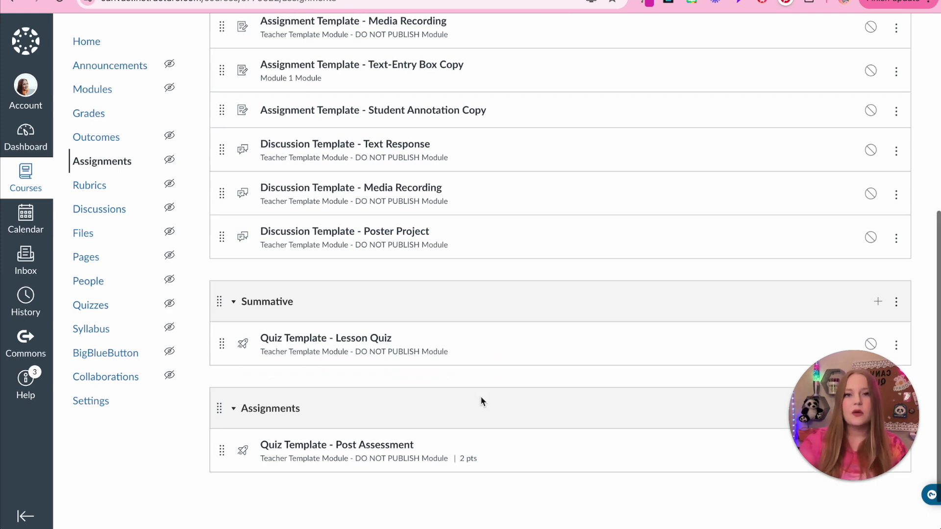
scroll(216, 386, down, 1)
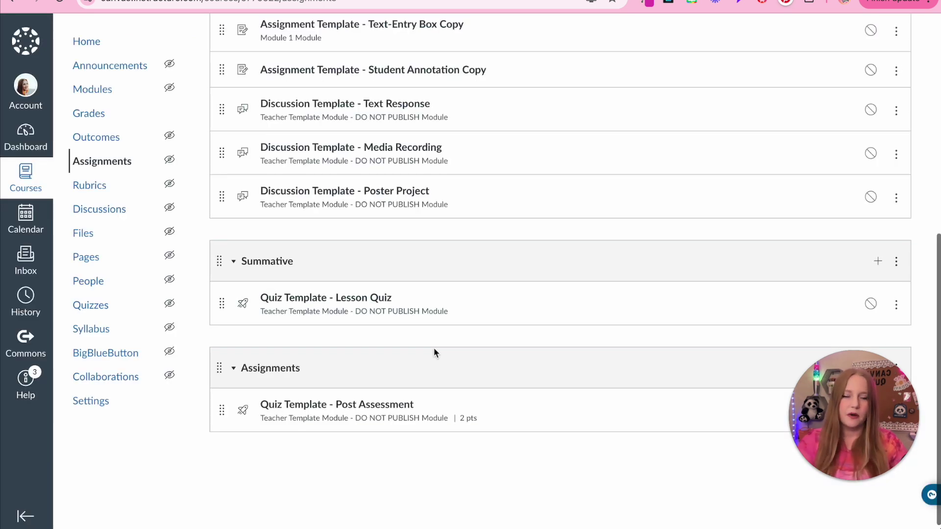
scroll(434, 348, up, 10)
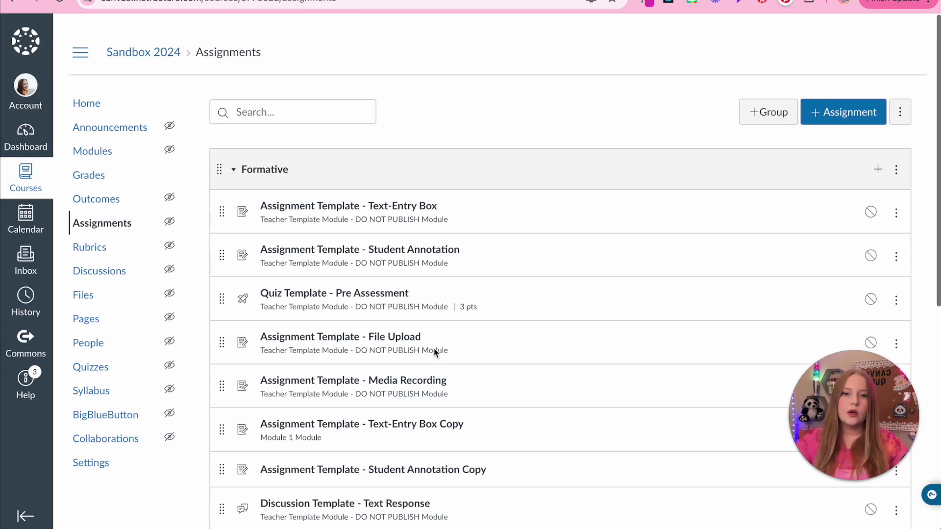
Add an assignment group named "No Grade" and check it in the assignments list.
click(757, 113)
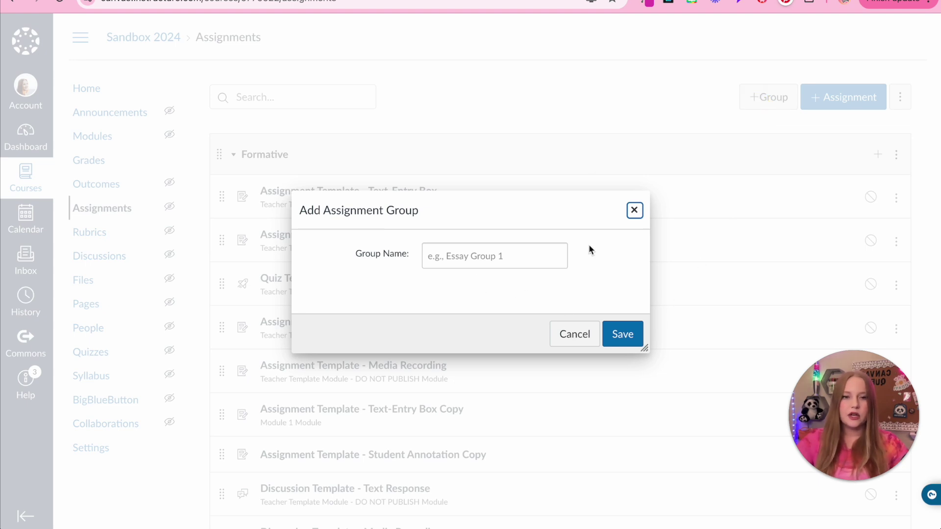
click(539, 263)
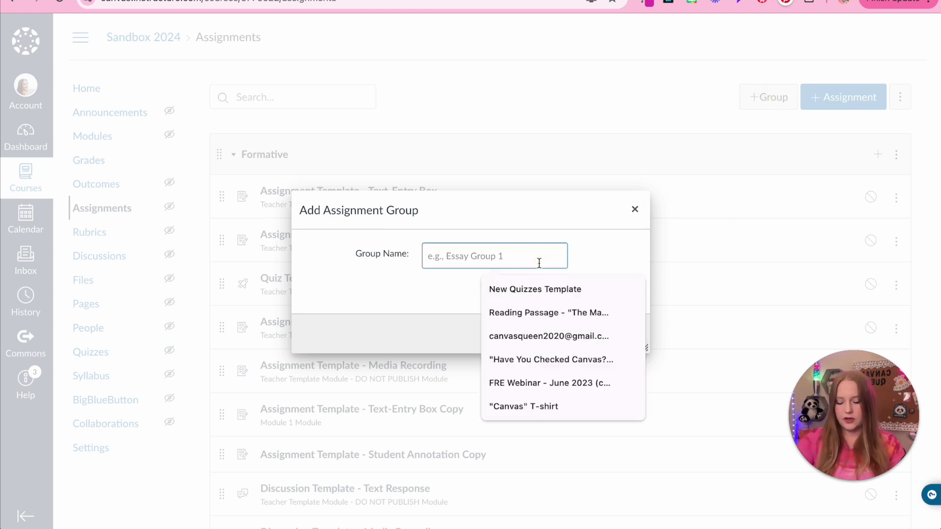
text(No Grade)
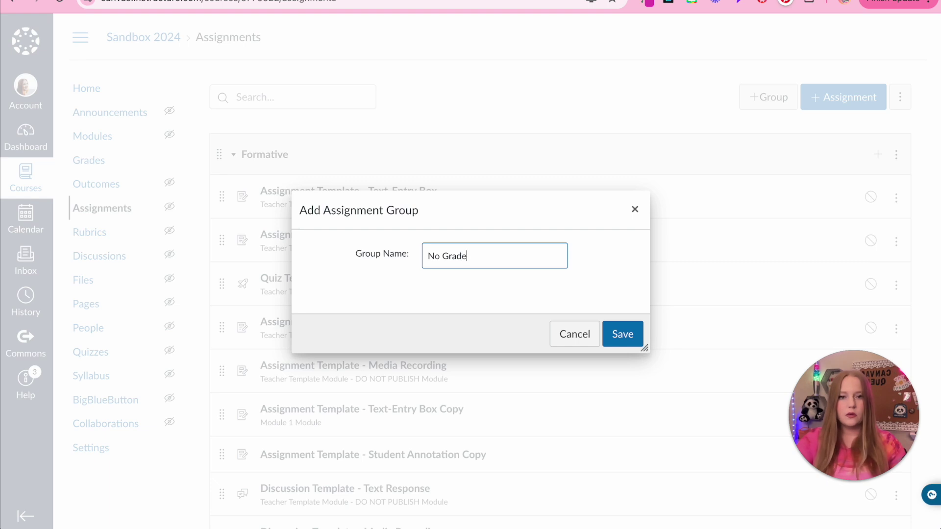
click(622, 334)
scroll(525, 352, down, 10)
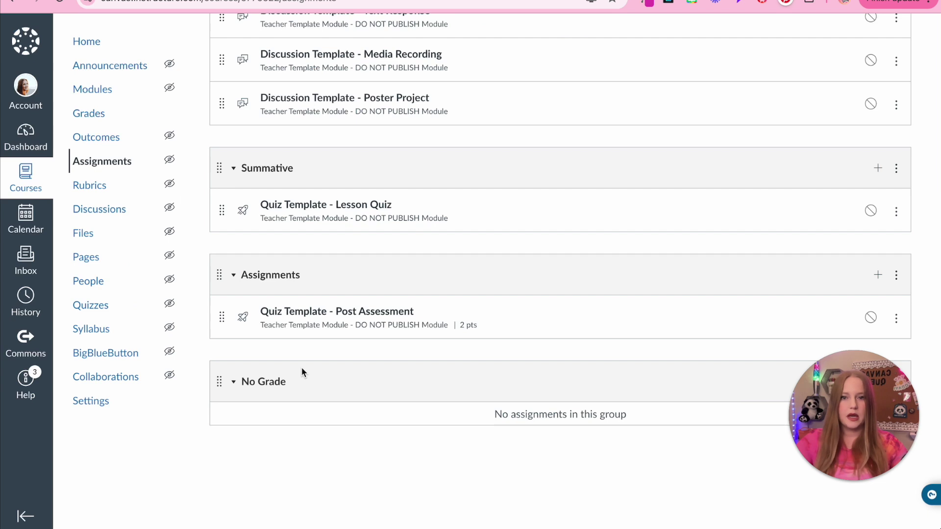
Turn on weighting the final grade based on assignment groups in the Assignment Groups Weight settings.
scroll(301, 367, up, 10)
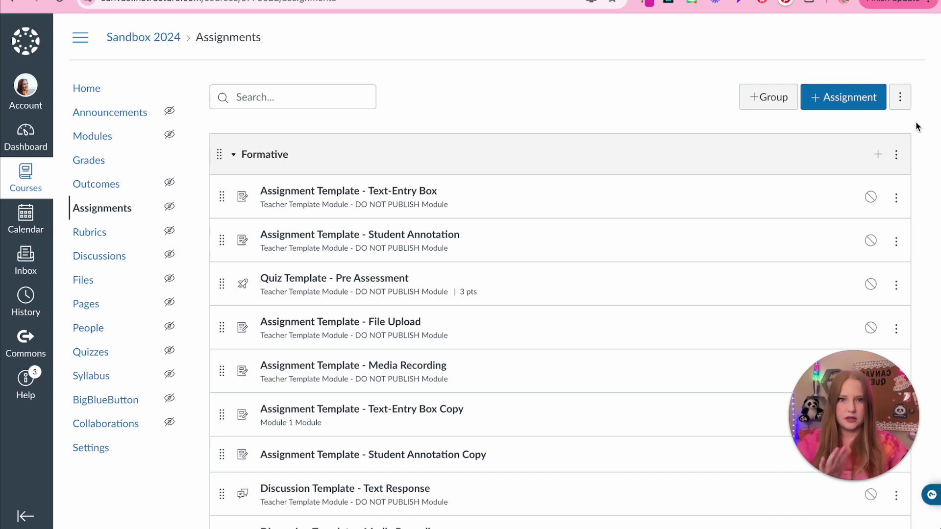
click(900, 104)
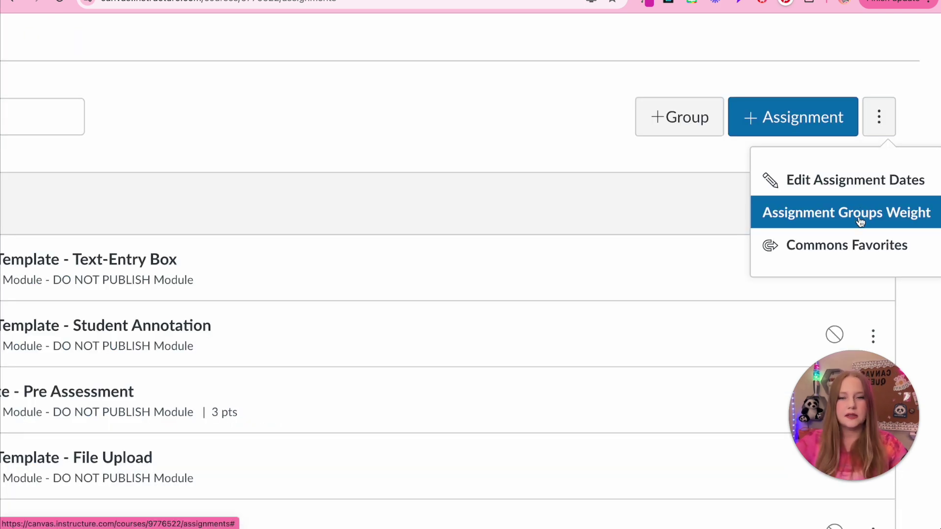
click(859, 219)
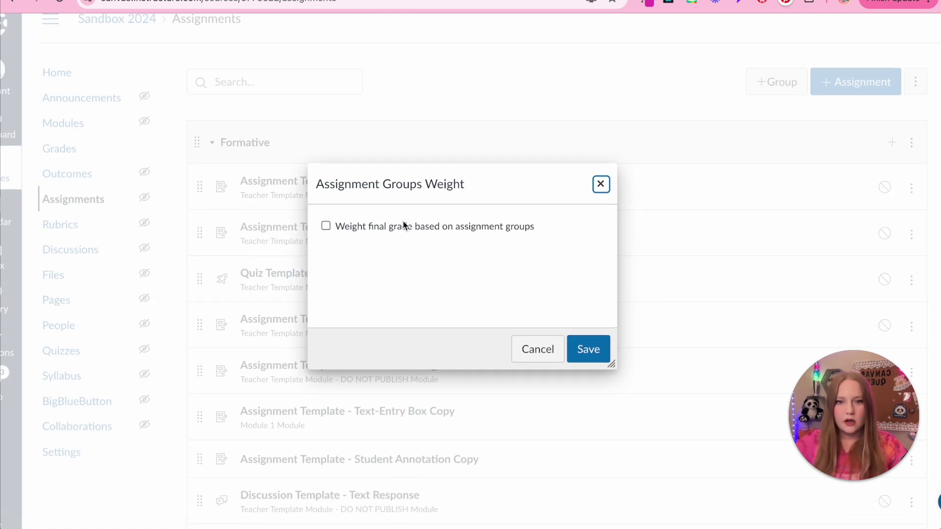
click(363, 228)
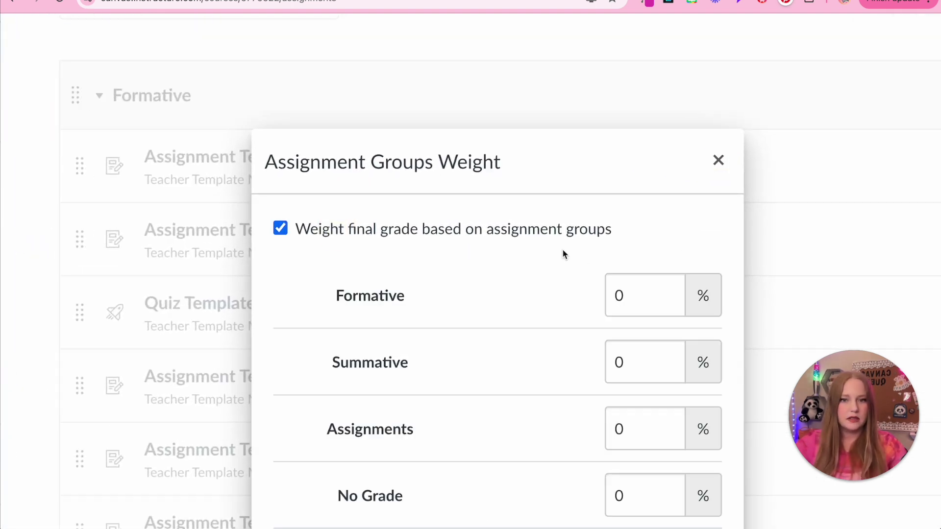
scroll(540, 239, down, 2)
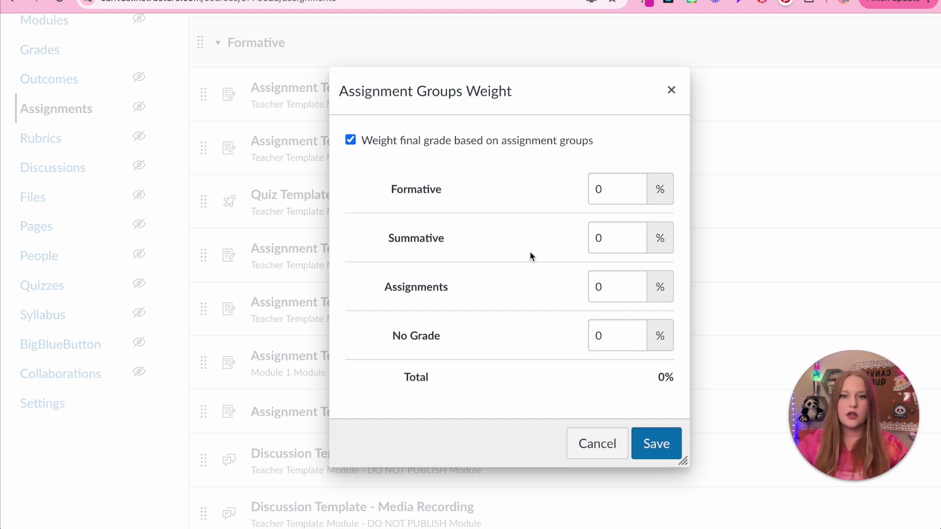
Set the group weights to 80% for Formative and 20% for Summative, save them, and check the groups.
key(Tab)
key(Tab)
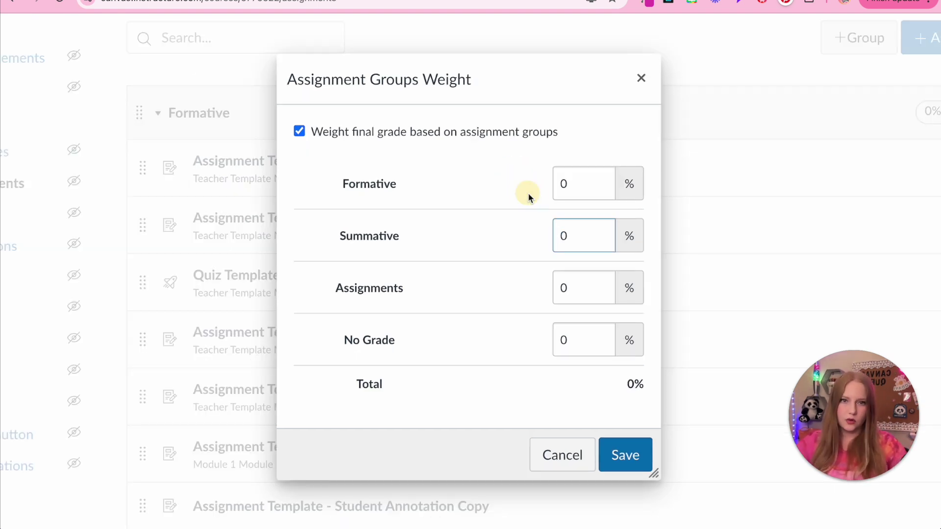
click(561, 184)
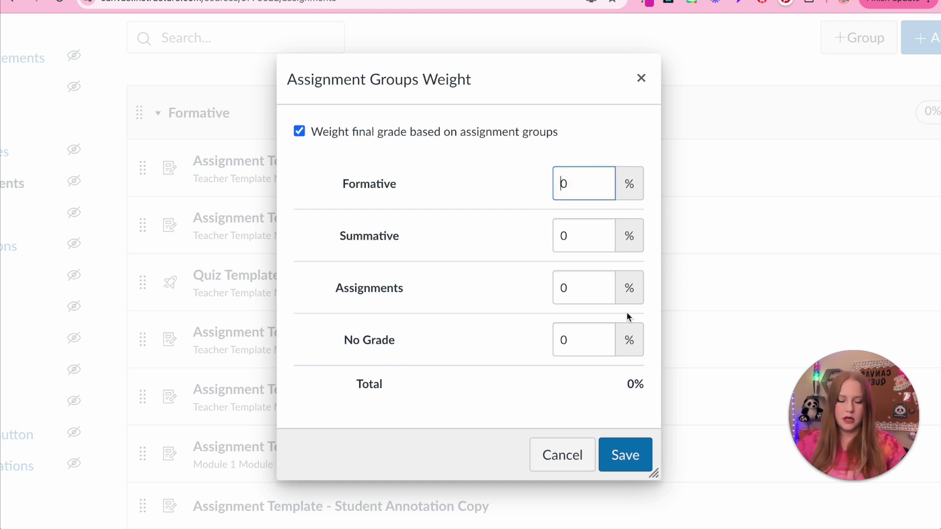
text(8)
click(562, 249)
text(2)
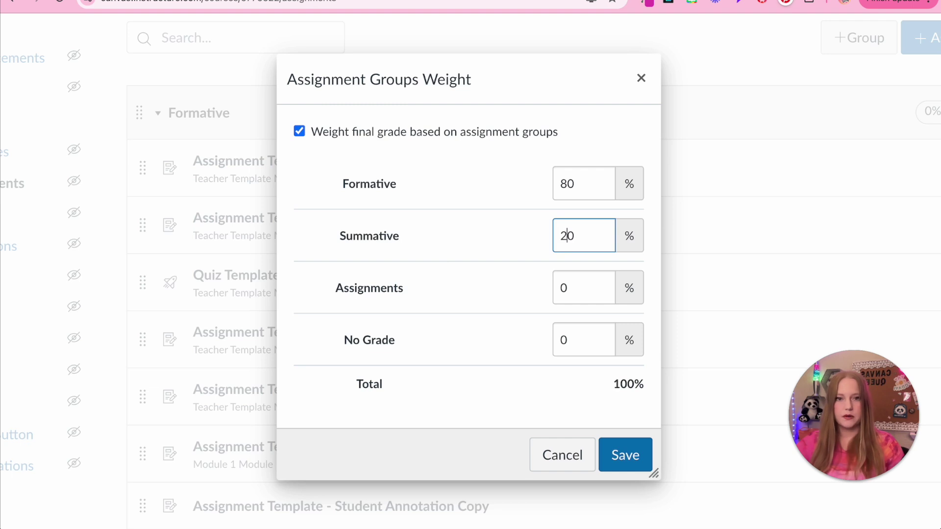
scroll(485, 294, down, 1)
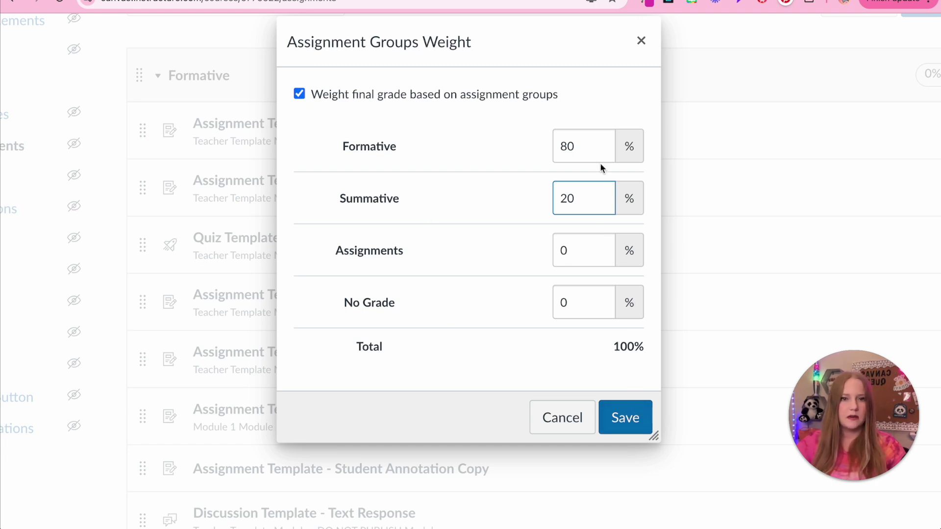
click(626, 418)
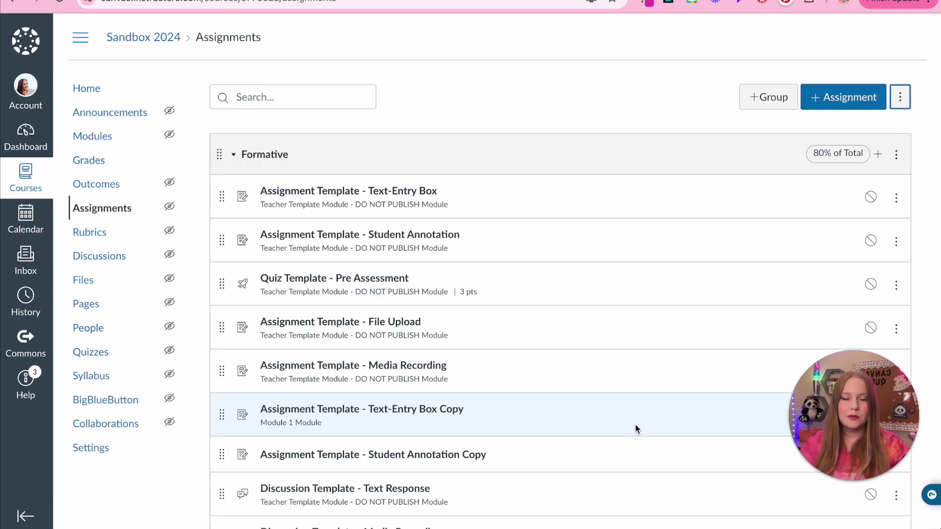
scroll(635, 429, down, 1)
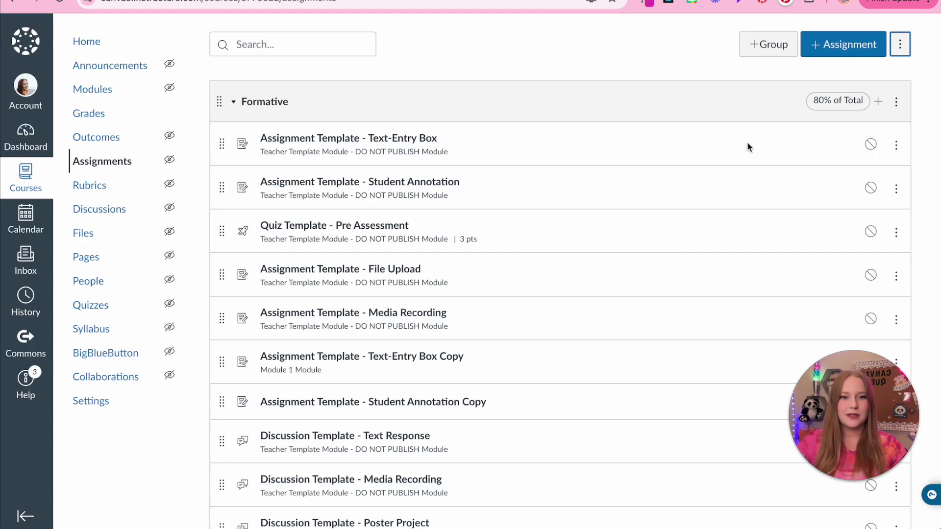
scroll(593, 385, down, 6)
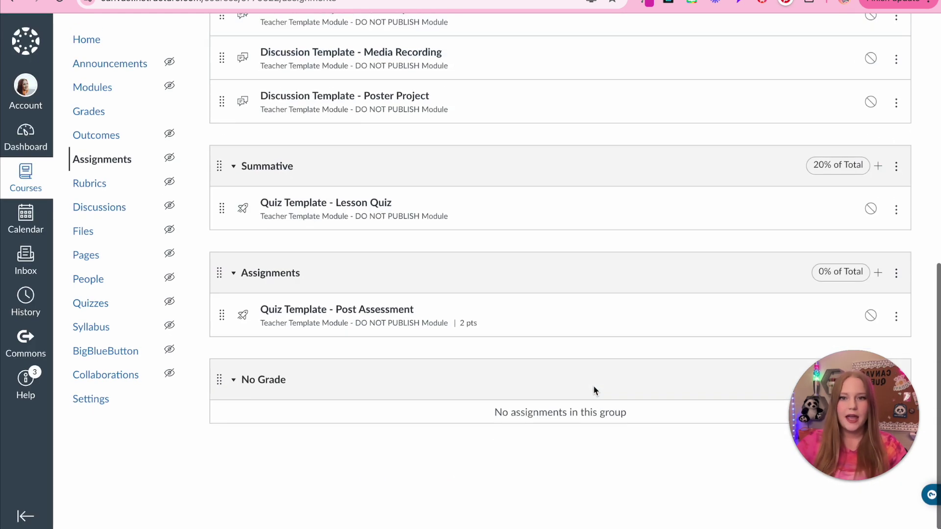
scroll(804, 143, up, 6)
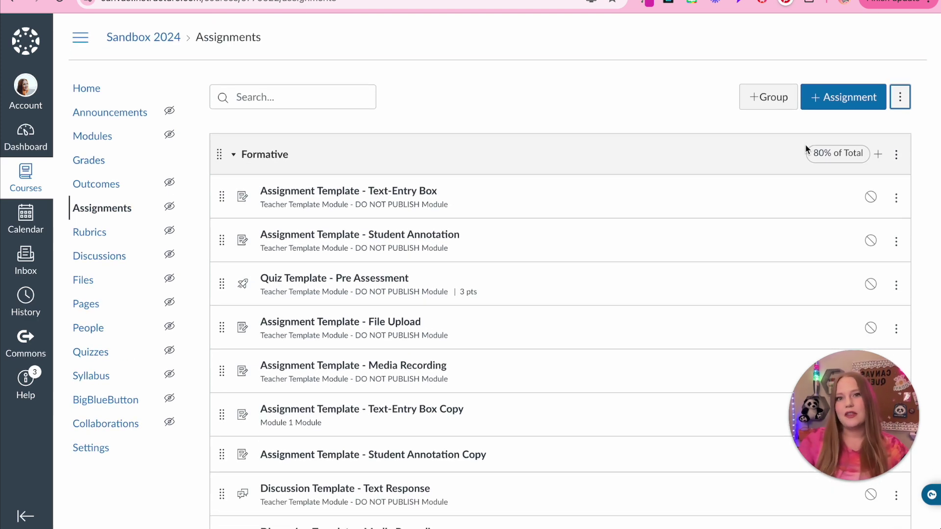
Start a new assignment, choose Summative as its assignment group, and leave the form without saving.
click(818, 106)
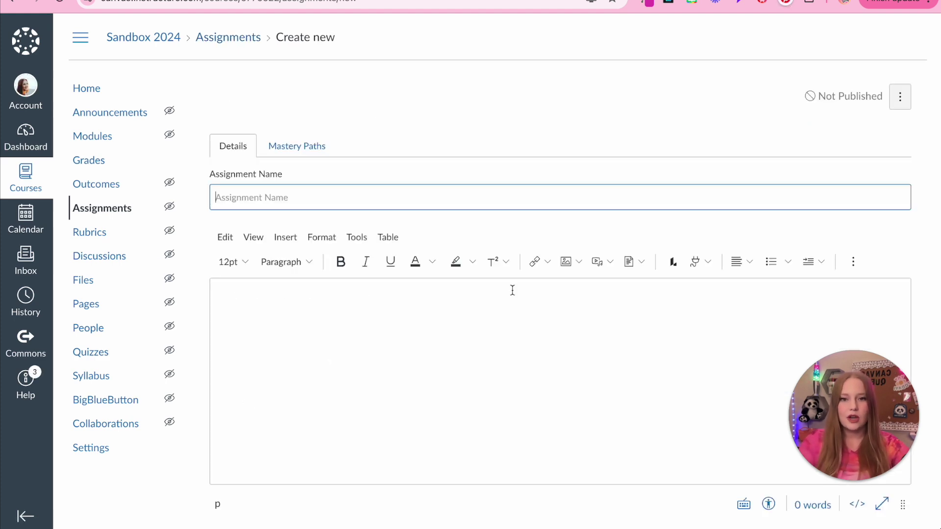
scroll(513, 289, down, 8)
scroll(513, 290, up, 3)
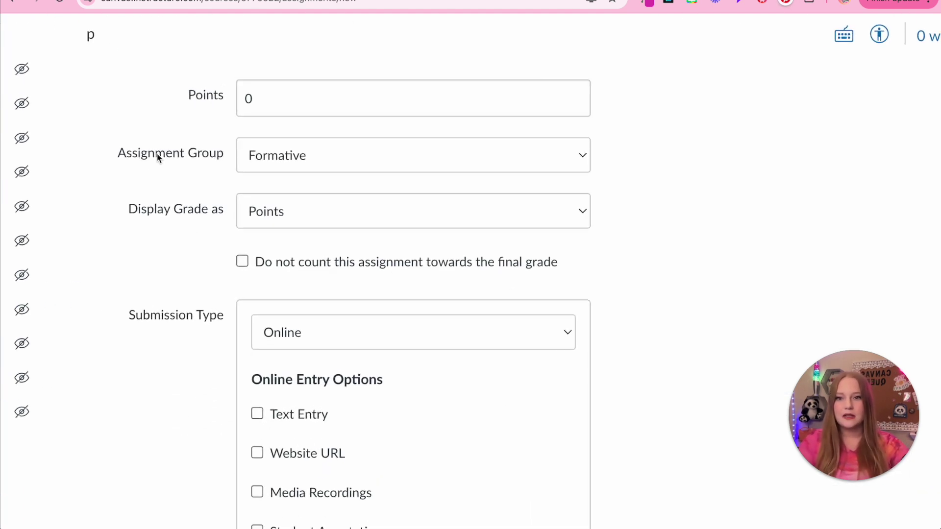
click(273, 139)
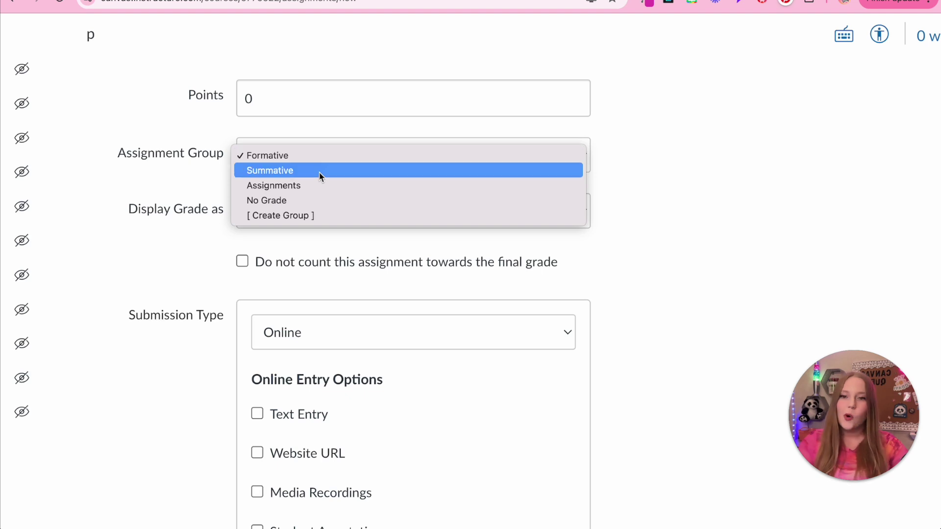
click(319, 170)
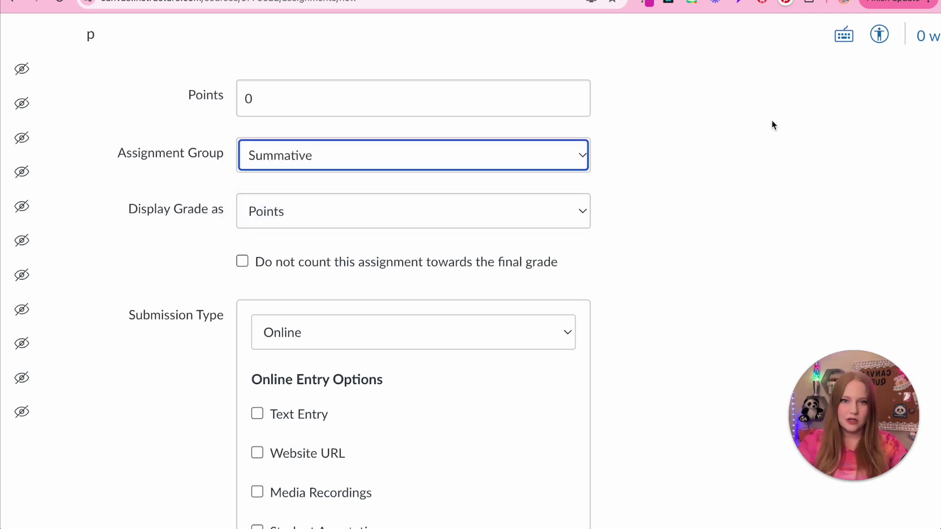
scroll(771, 119, down, 3)
scroll(774, 251, down, 8)
click(747, 458)
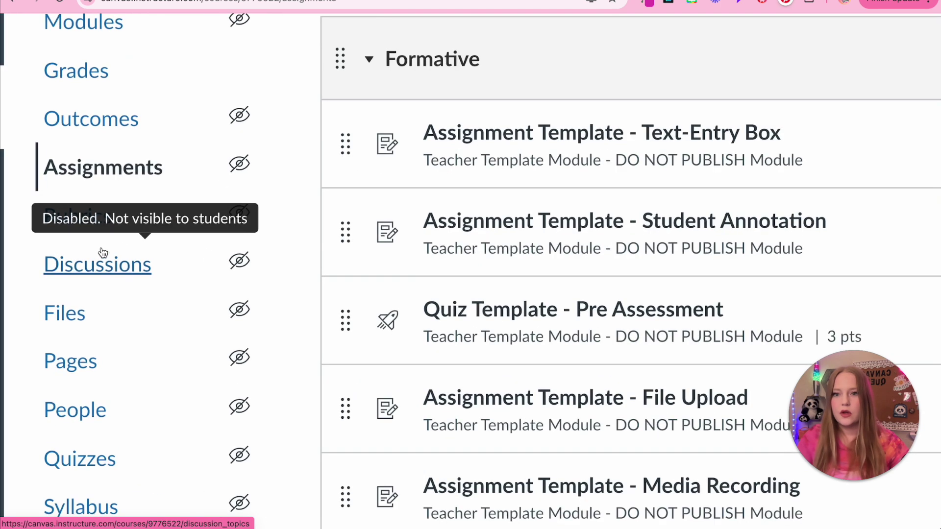
Start a new rubric on the course's Rubrics page and title it "Discussion Rubric".
click(78, 214)
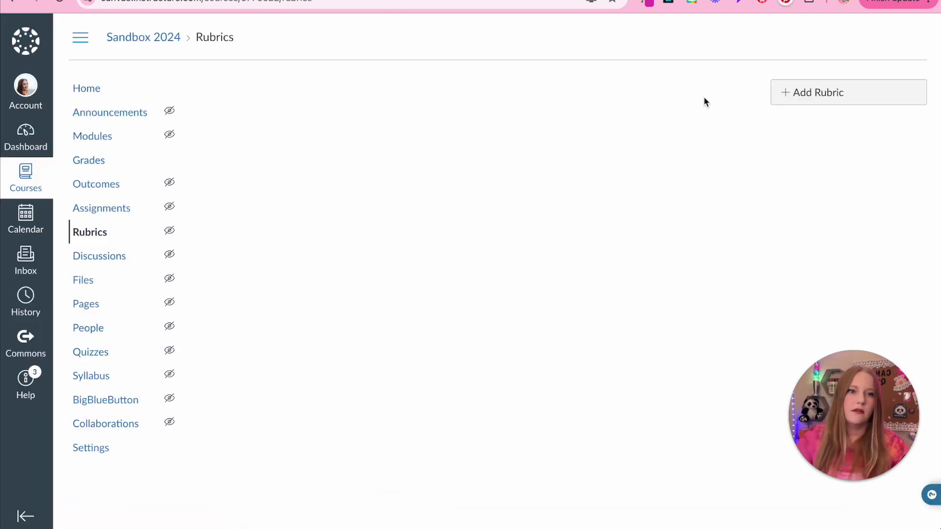
click(813, 95)
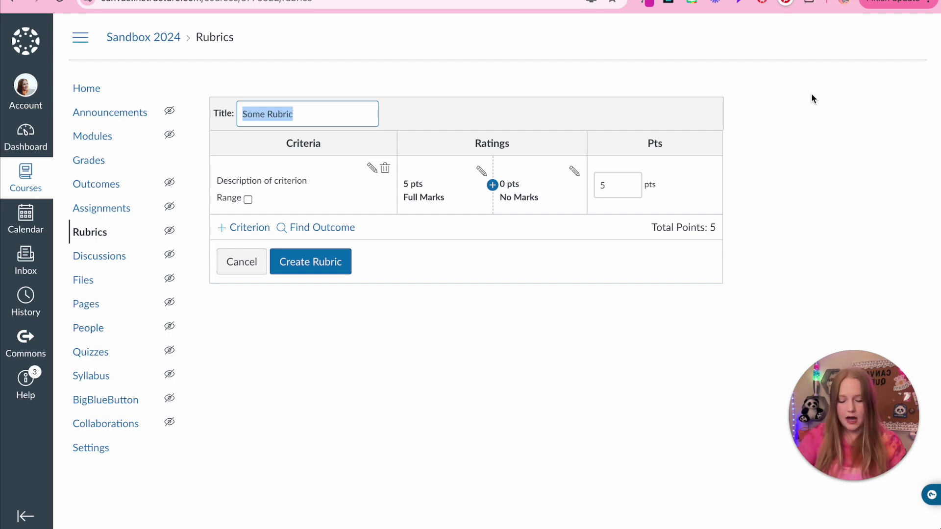
text(Discussion Rubric)
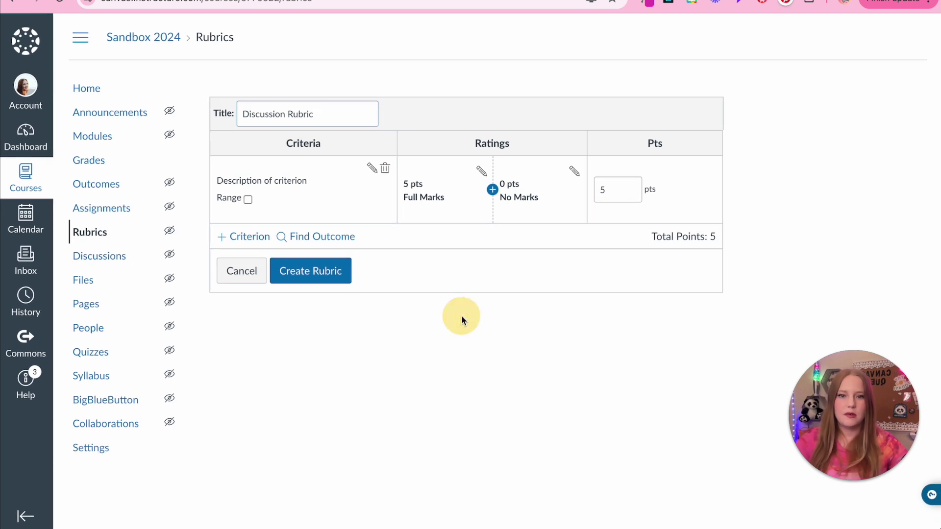
Set the description of the rubric's first criterion to "Responded to the Prompt".
scroll(222, 124, up, 1)
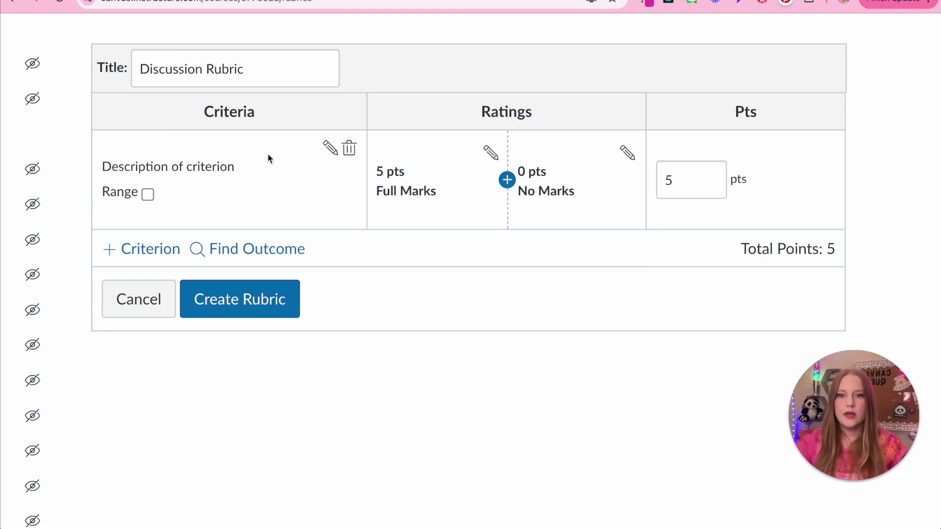
click(330, 150)
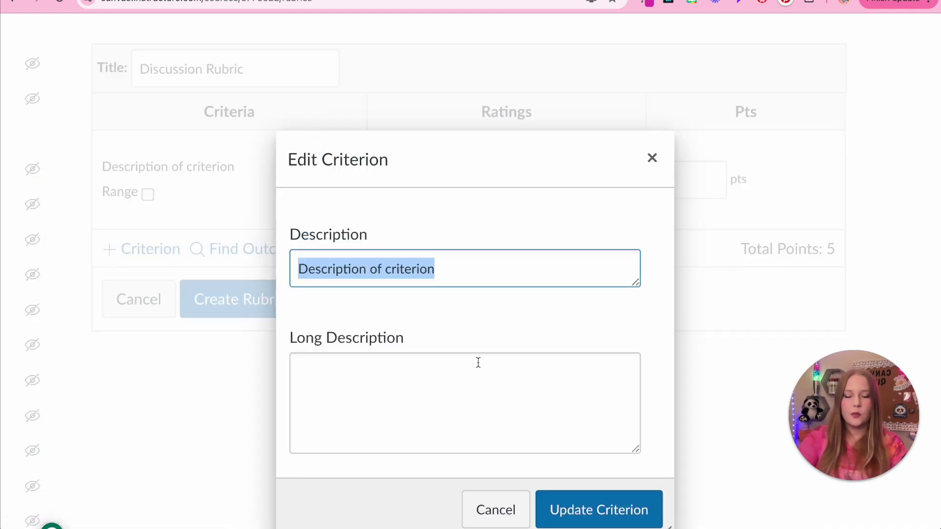
text(Responded to the Prompt)
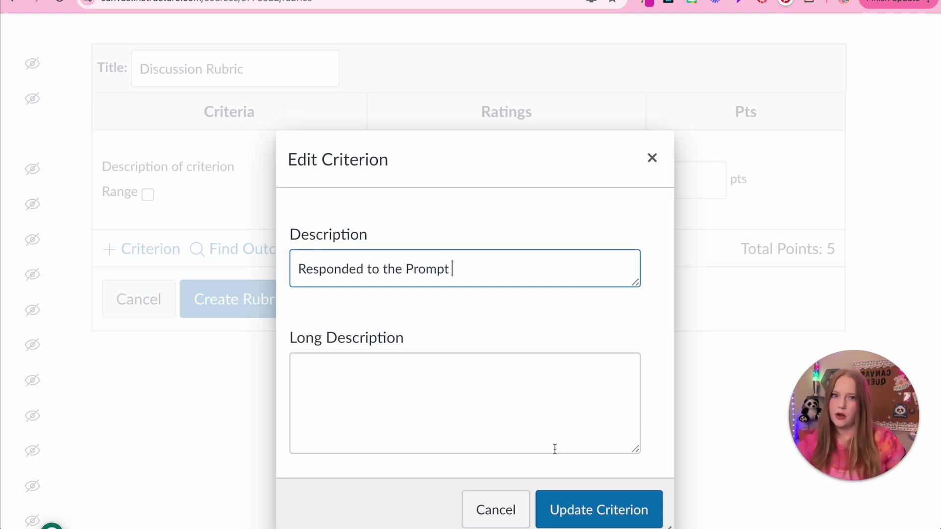
click(568, 509)
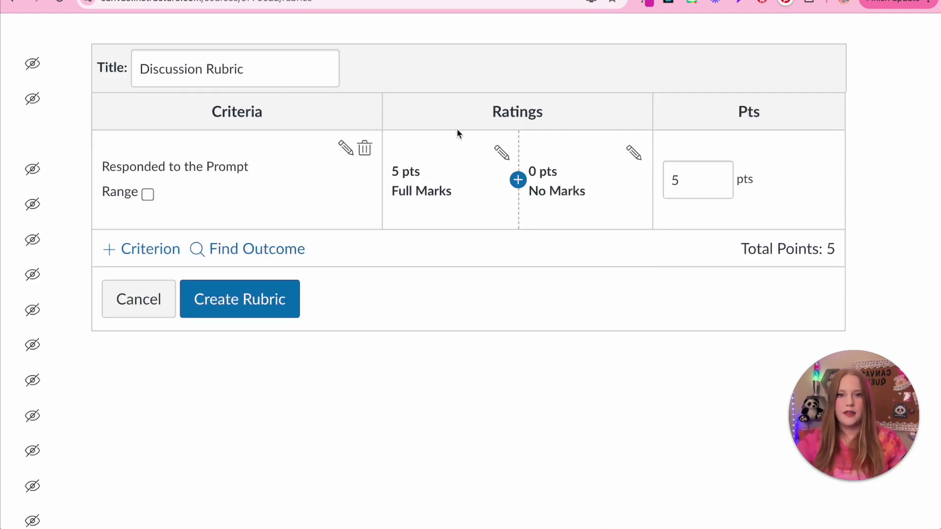
Add a 3-point rating titled "Partial Marks" between Full Marks and No Marks for the Responded to the Prompt criterion.
click(518, 179)
text(3)
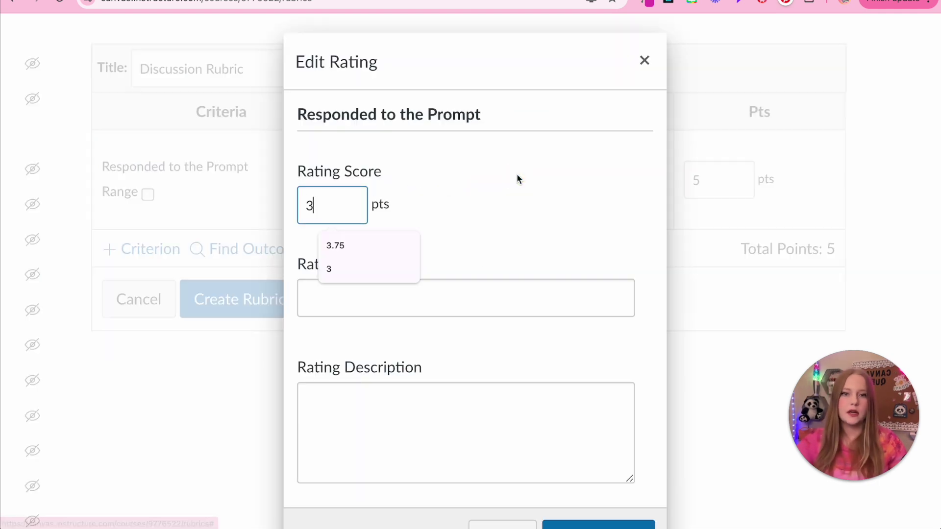
scroll(562, 416, down, 2)
click(571, 467)
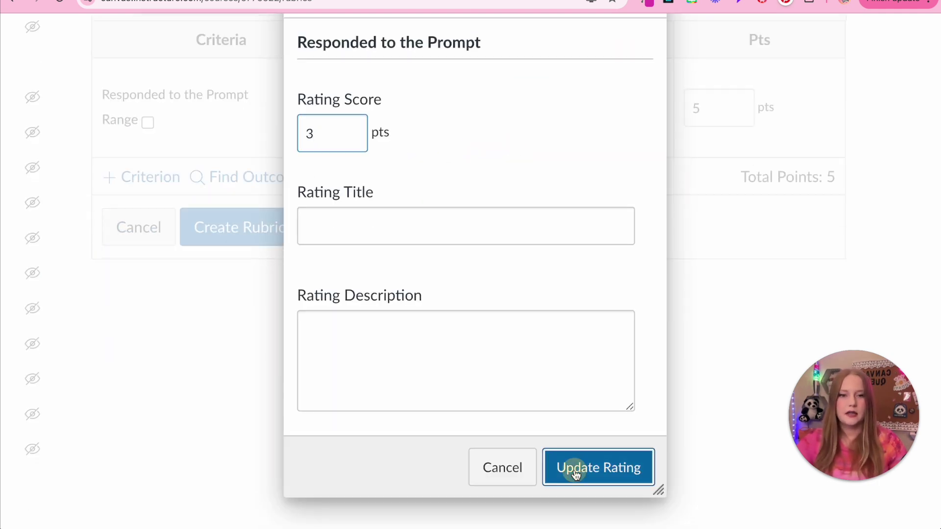
click(457, 227)
text(B)
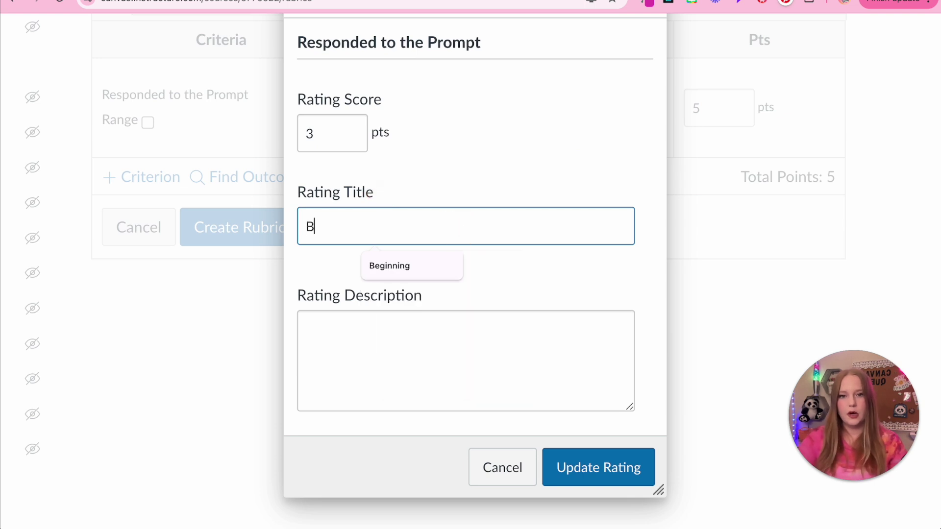
key(BackSpace)
text(Partial Marks)
click(626, 478)
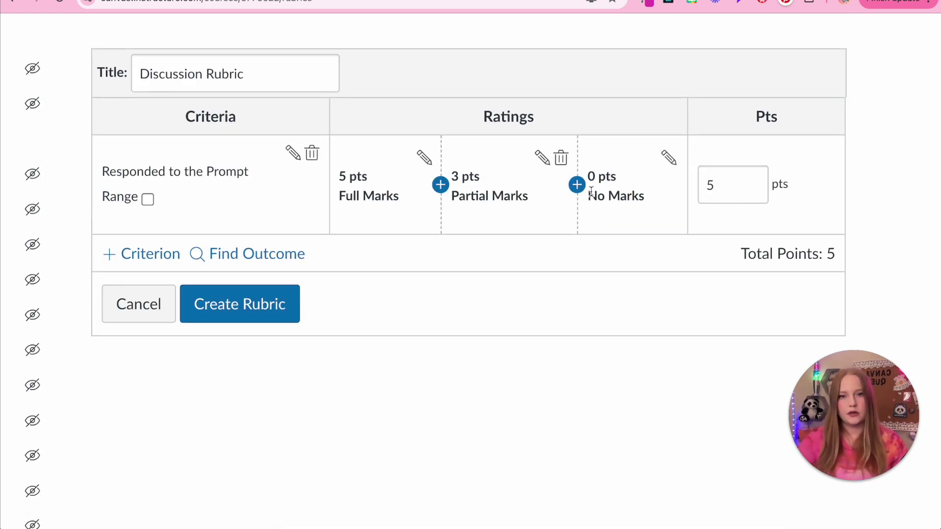
Review the score, title and description fields of the first criterion's Full Marks rating, and close the rating.
click(422, 158)
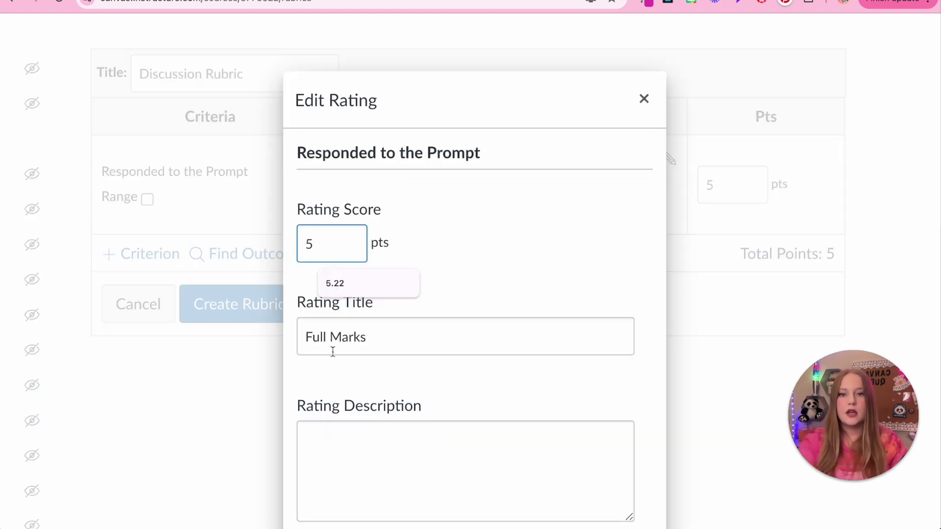
click(343, 338)
click(366, 449)
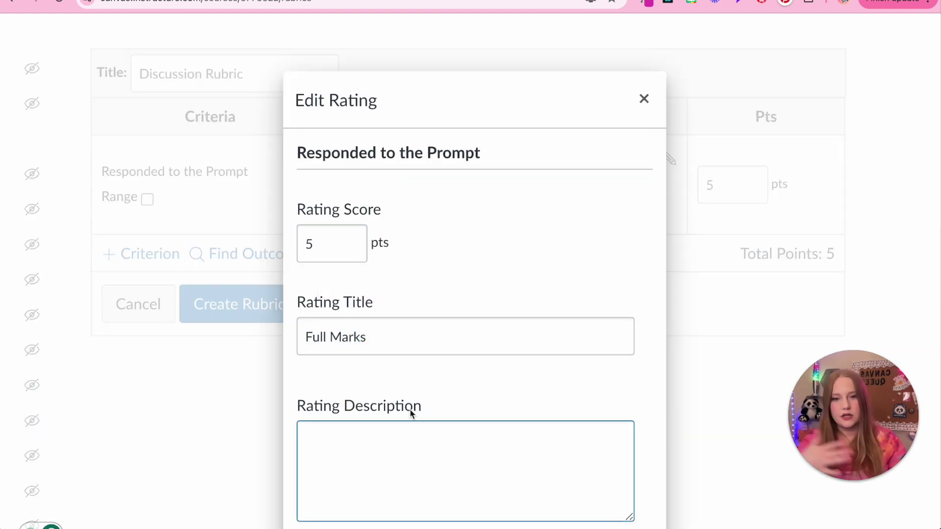
scroll(479, 399, down, 2)
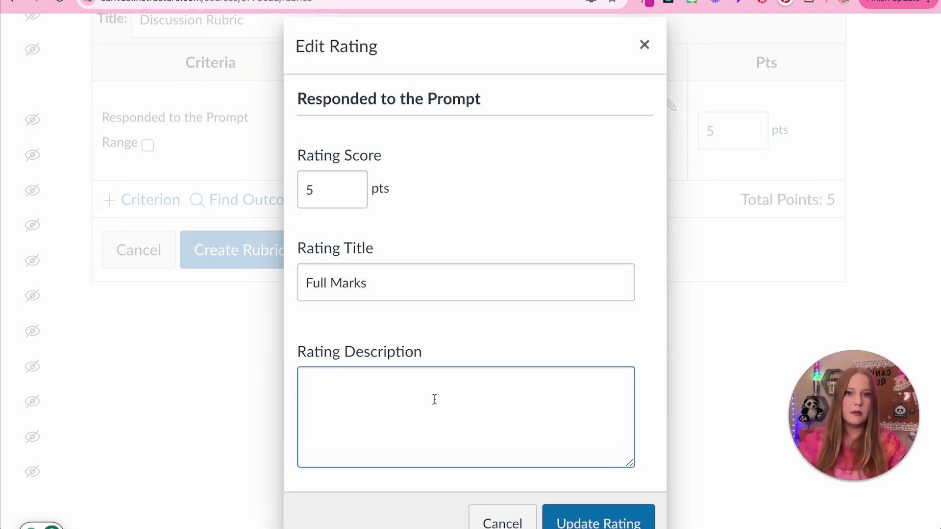
click(596, 456)
scroll(557, 319, up, 3)
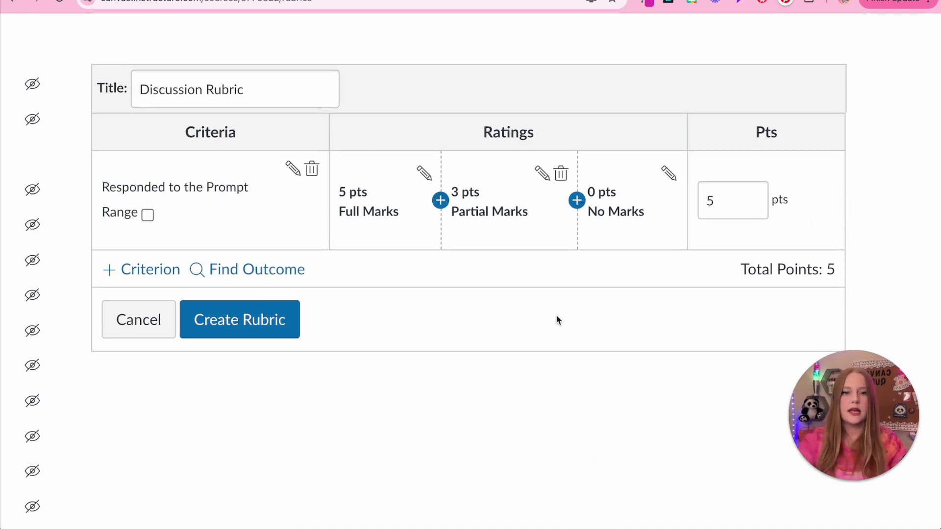
Add a new criterion with the description "Replied to Student #1" to the rubric.
click(135, 269)
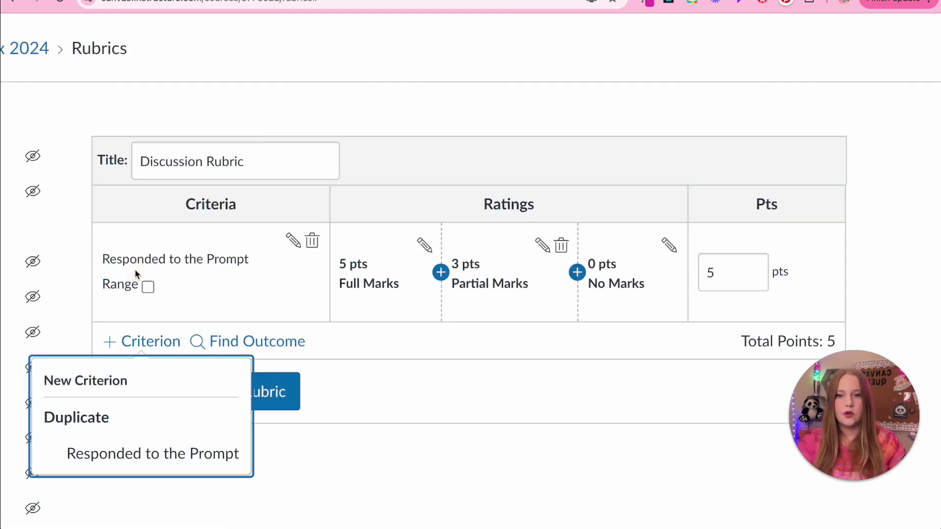
click(87, 381)
scroll(505, 349, down, 3)
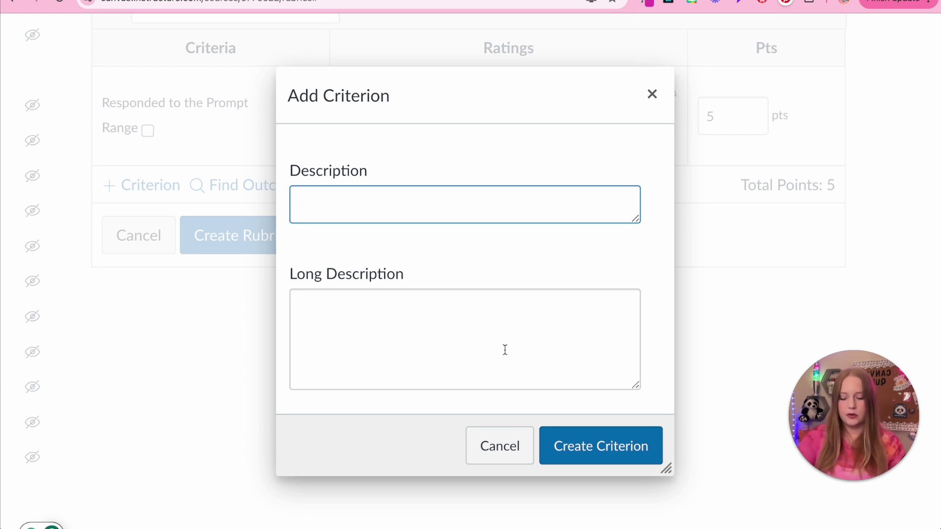
text(Replied )
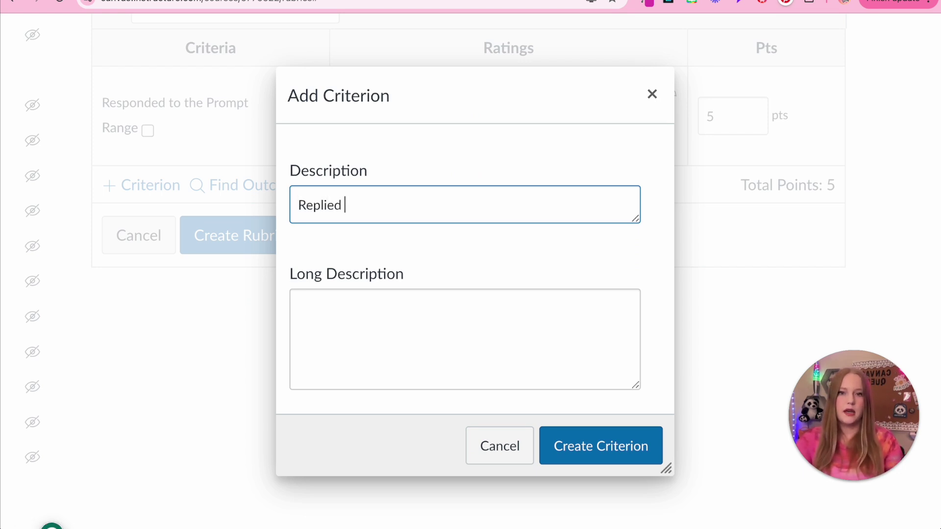
text(to Student #1)
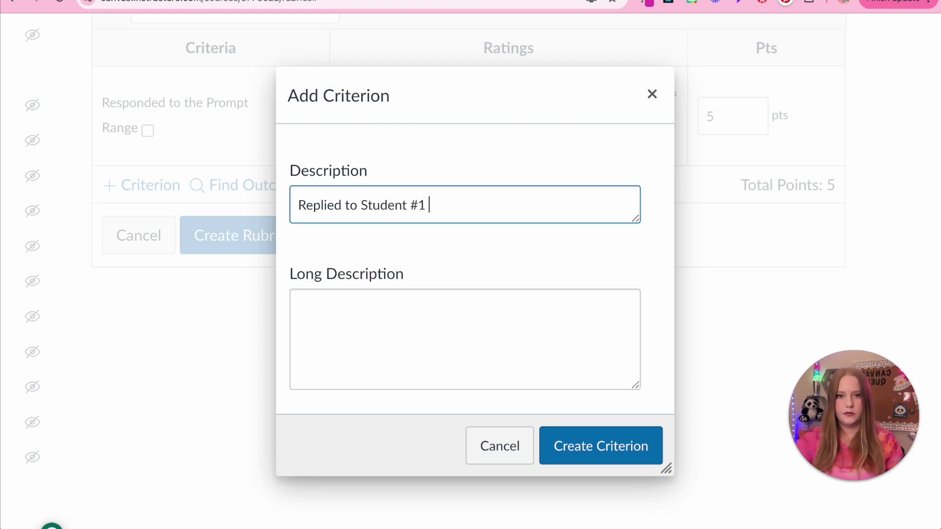
click(582, 439)
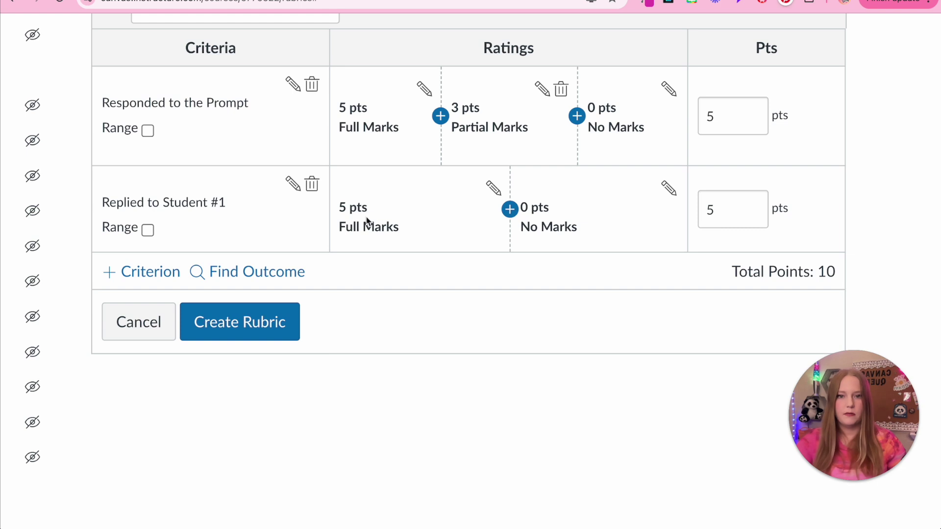
Add a 3-point "Partial Marks" rating to the Replied to Student #1 criterion.
click(509, 209)
click(367, 280)
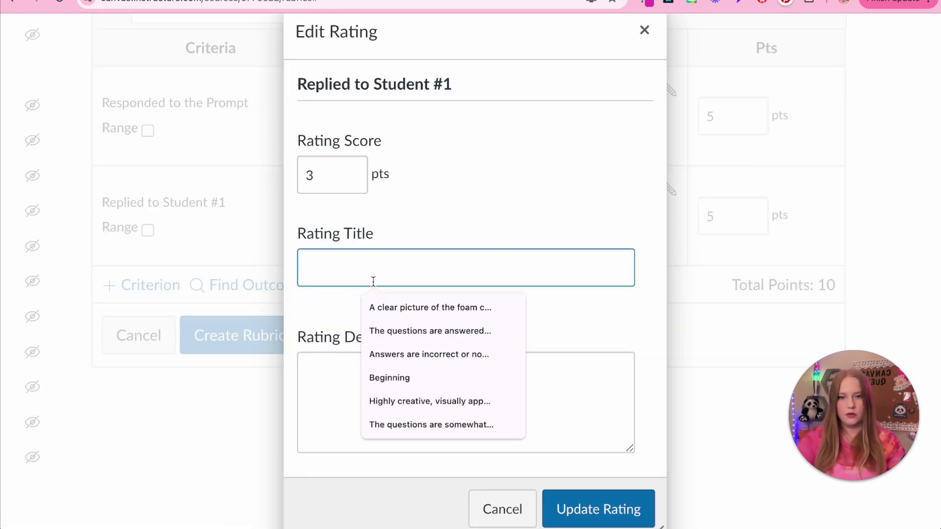
text(Prr)
key(Down)
key(Return)
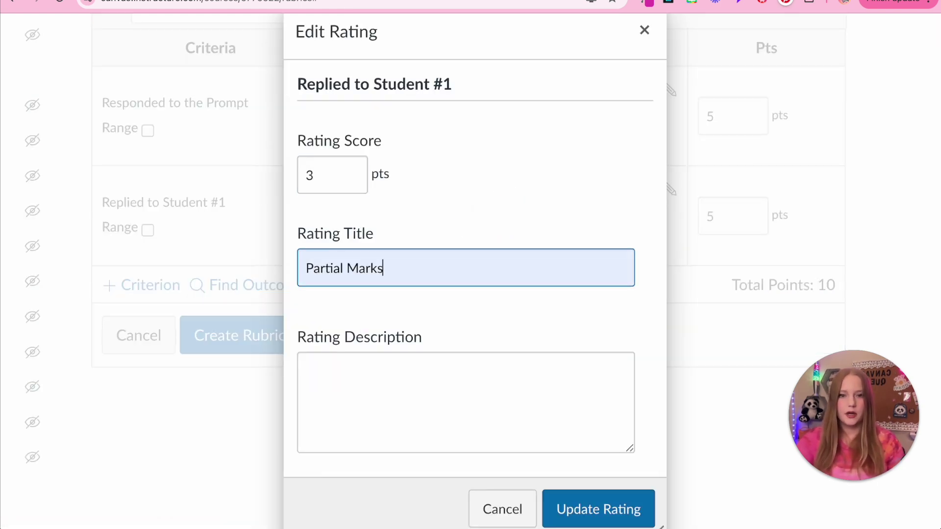
click(581, 496)
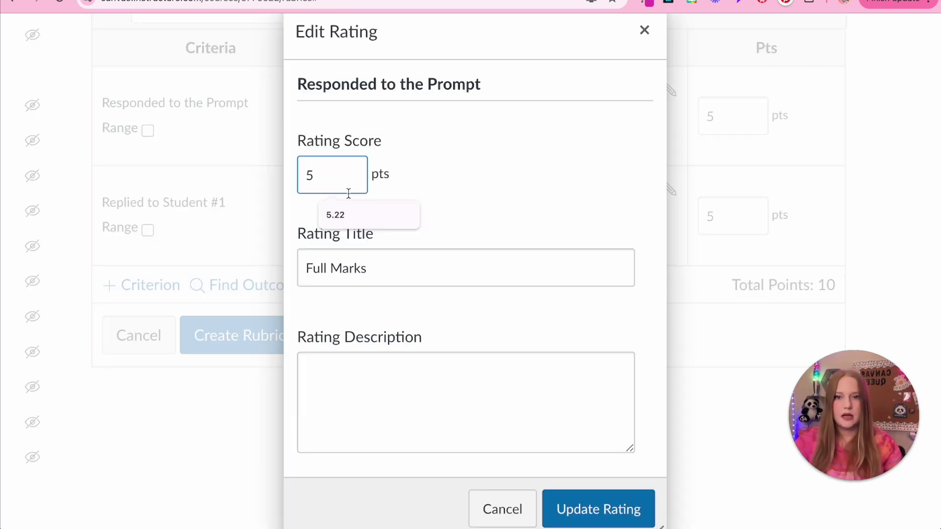
Set the Full Marks rating of the Responded to the Prompt criterion to 10 points.
click(329, 176)
key(BackSpace)
text(10)
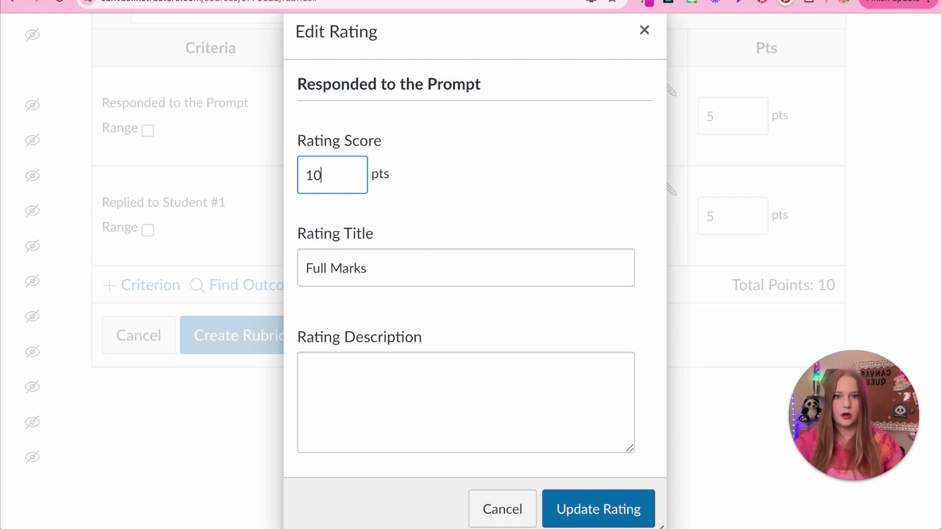
click(563, 496)
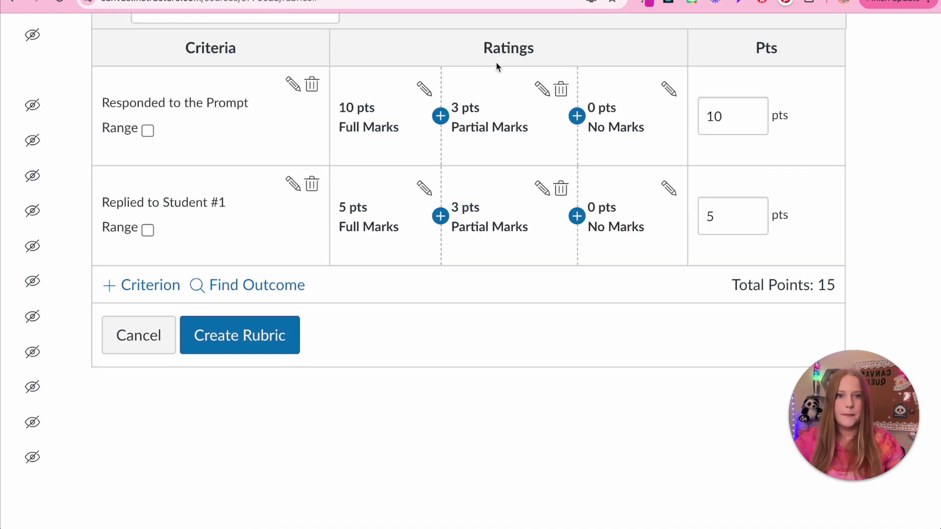
Replace the Partial Marks rating of the Responded to the Prompt criterion with a new 5-point rating titled "Partial Marks".
click(561, 90)
click(506, 115)
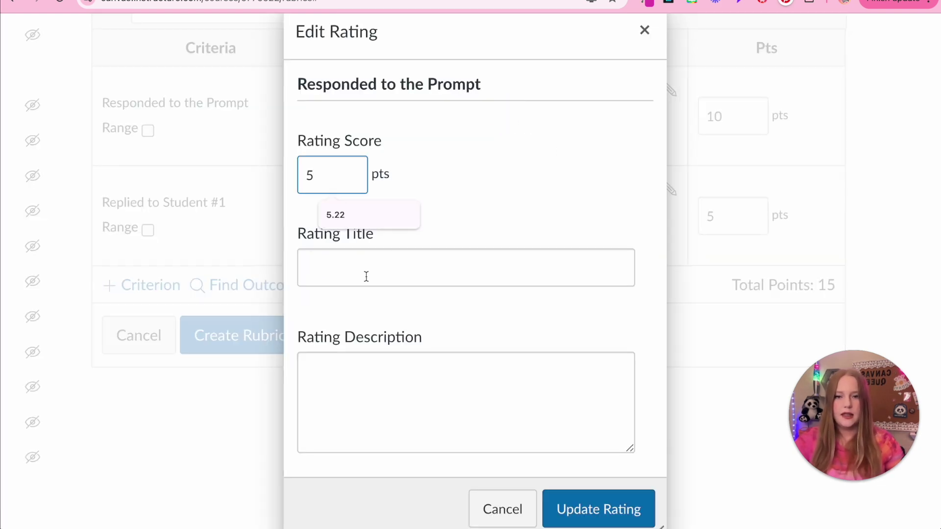
click(336, 270)
text(Part)
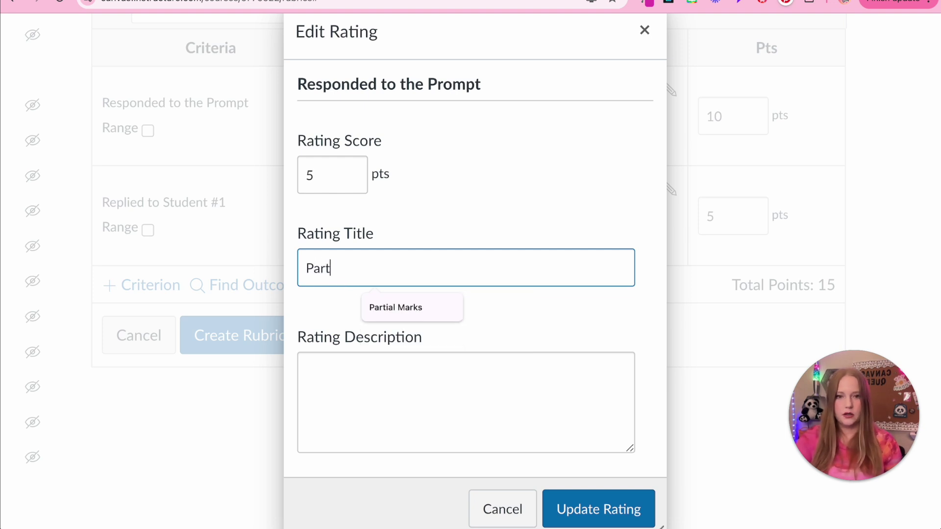
click(395, 306)
click(596, 512)
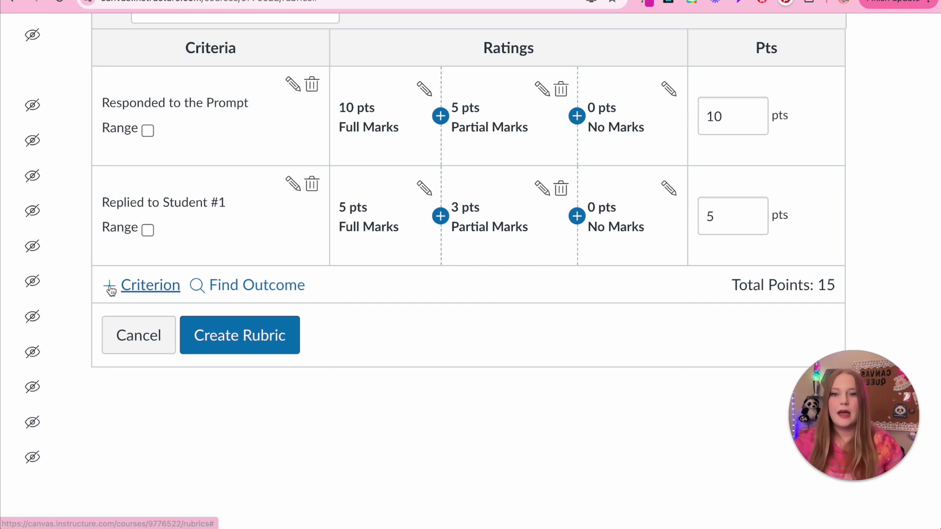
Duplicate the Replied to Student #1 criterion, describe the copy as "Replied to Student #2", and create the rubric.
click(137, 286)
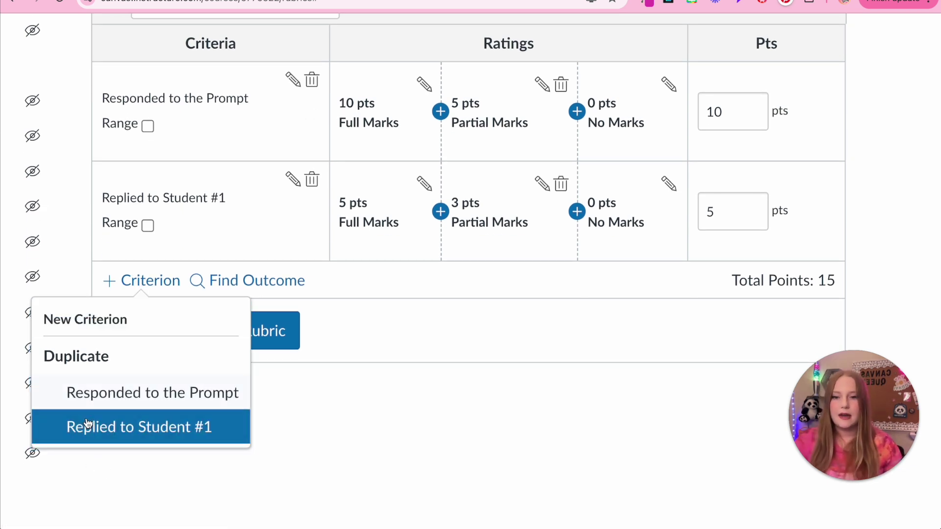
click(89, 433)
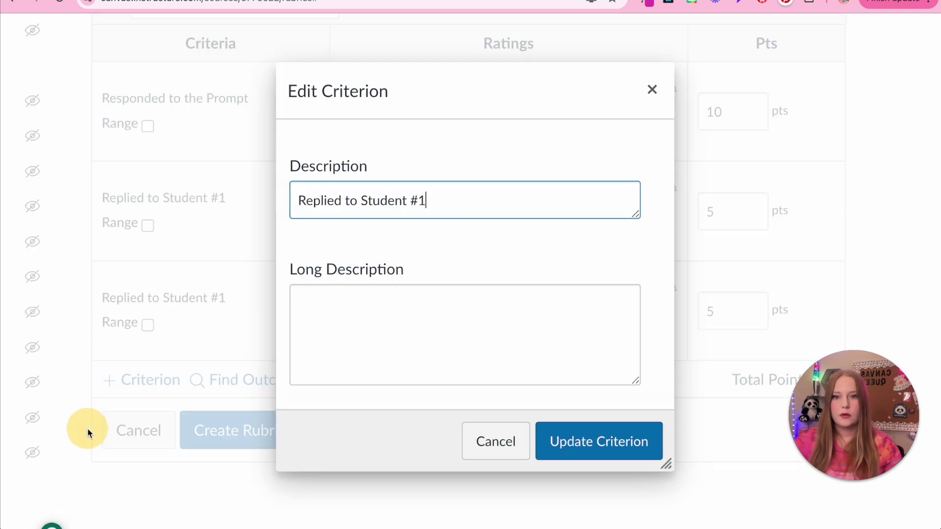
key(BackSpace)
text(2)
click(610, 431)
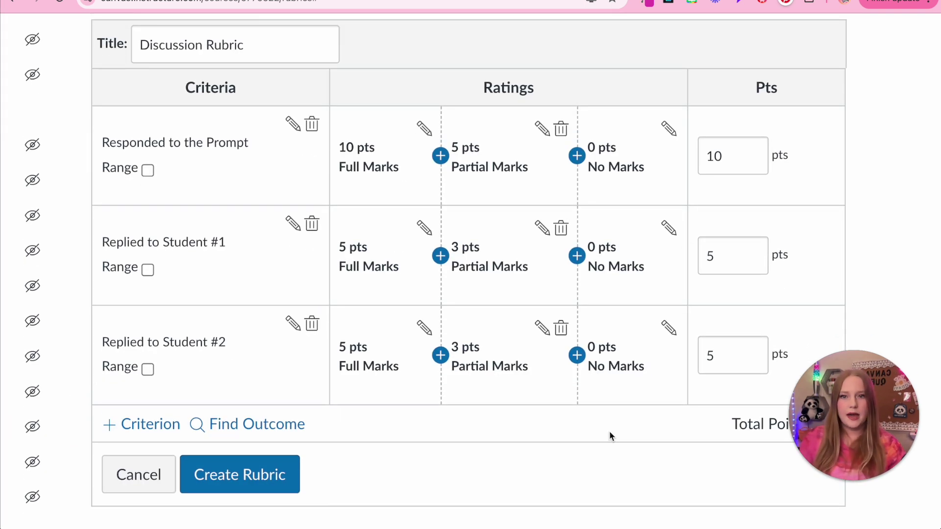
scroll(254, 505, down, 1)
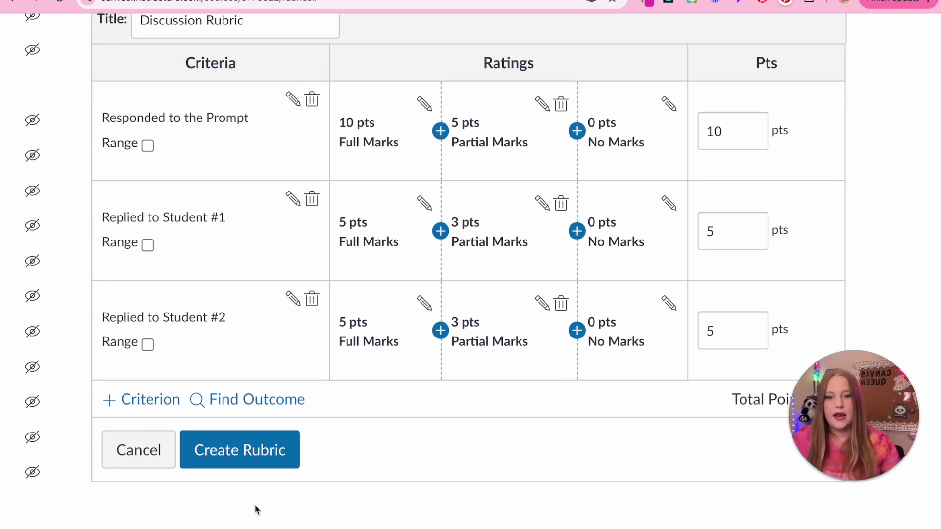
click(245, 456)
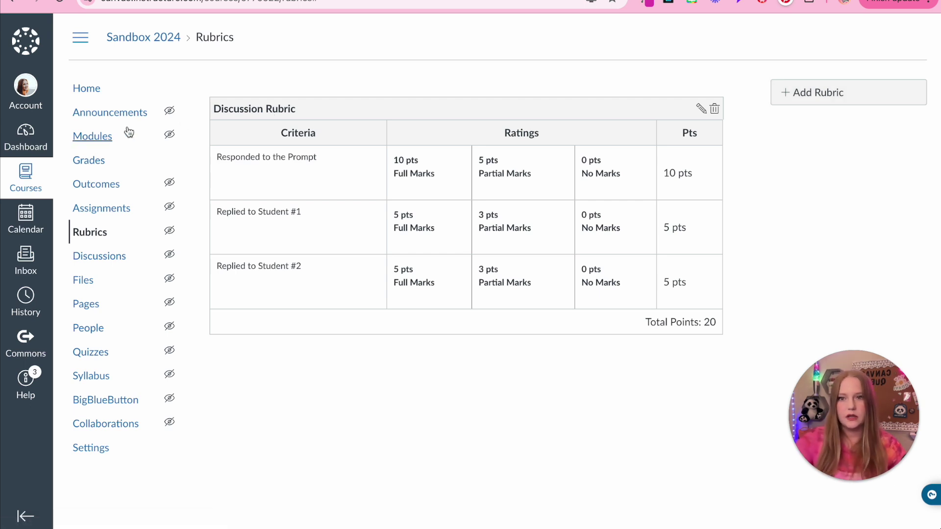
Open the discussion "Discussion Template - Text Response" from the course's Modules page.
click(85, 95)
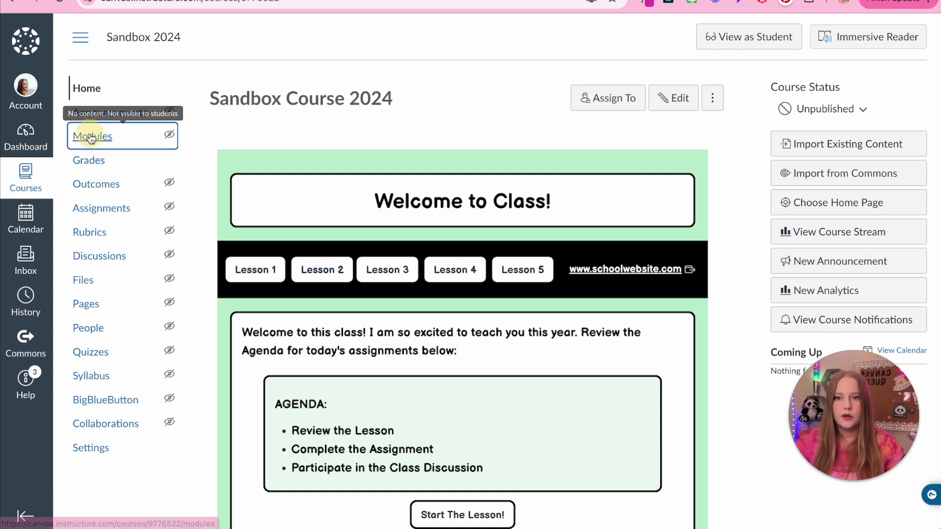
click(93, 137)
scroll(546, 305, down, 10)
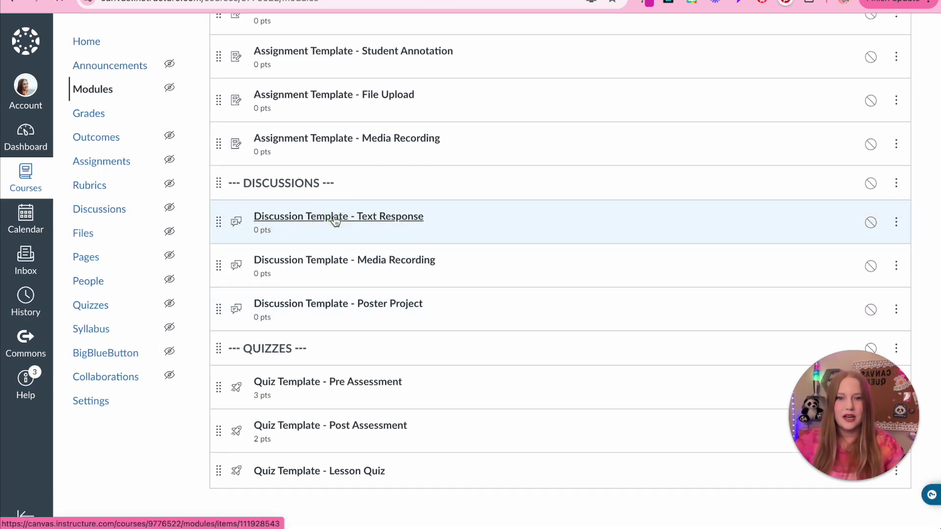
click(336, 220)
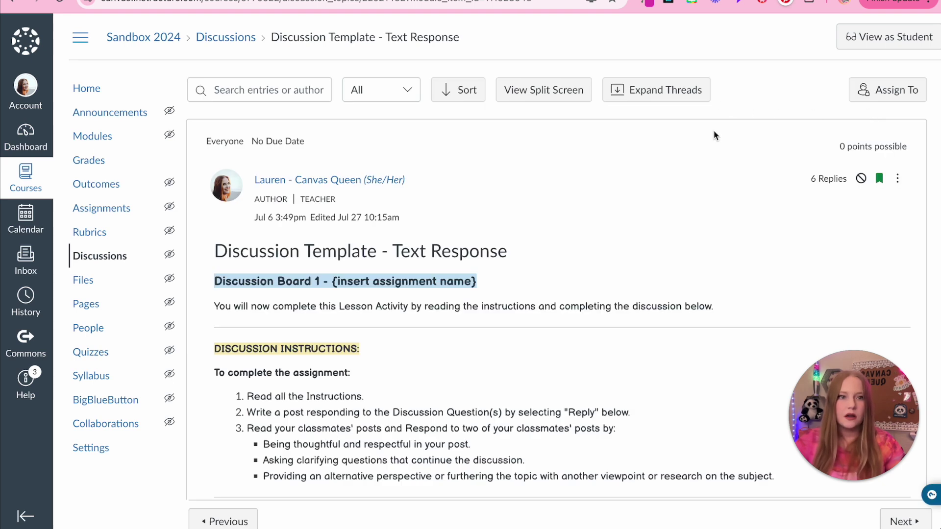
Start adding a rubric to the Discussion Template - Text Response discussion and open the search for existing rubrics.
scroll(714, 135, down, 1)
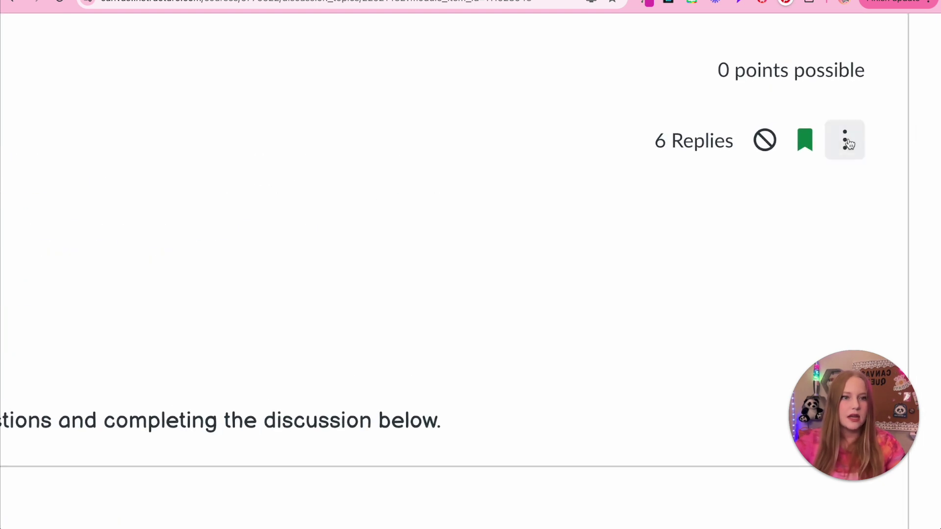
click(844, 141)
scroll(780, 276, down, 2)
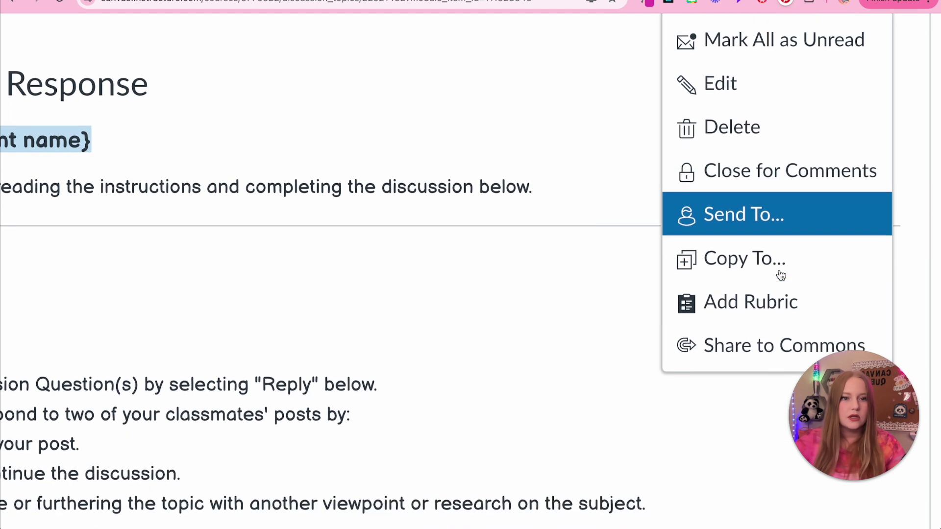
click(752, 302)
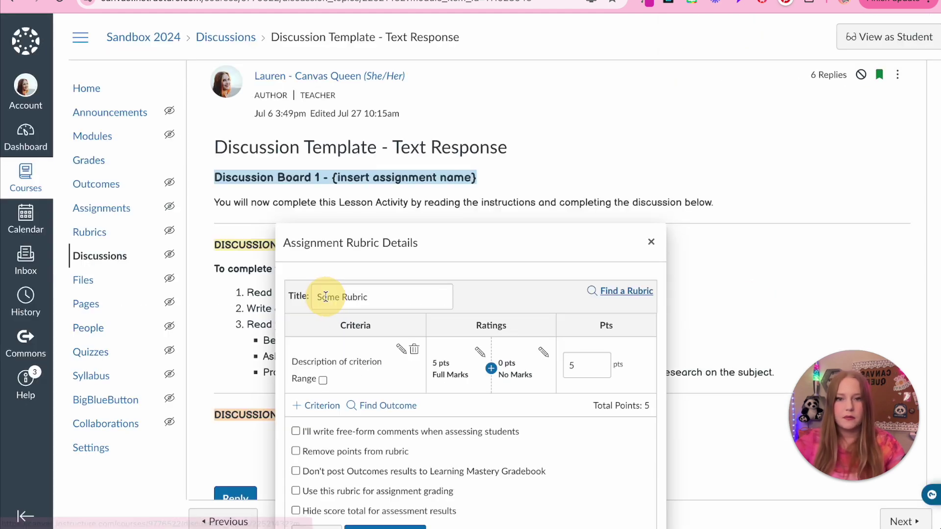
scroll(325, 297, down, 1)
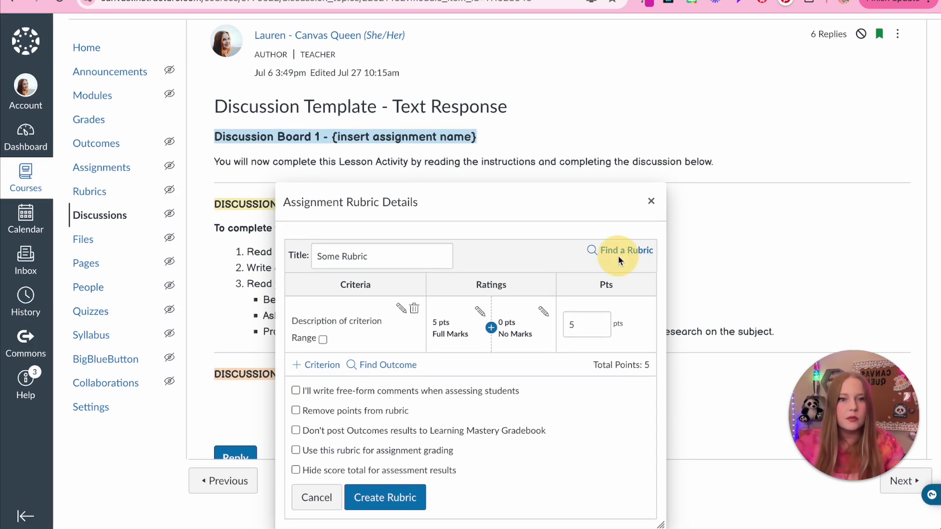
click(618, 257)
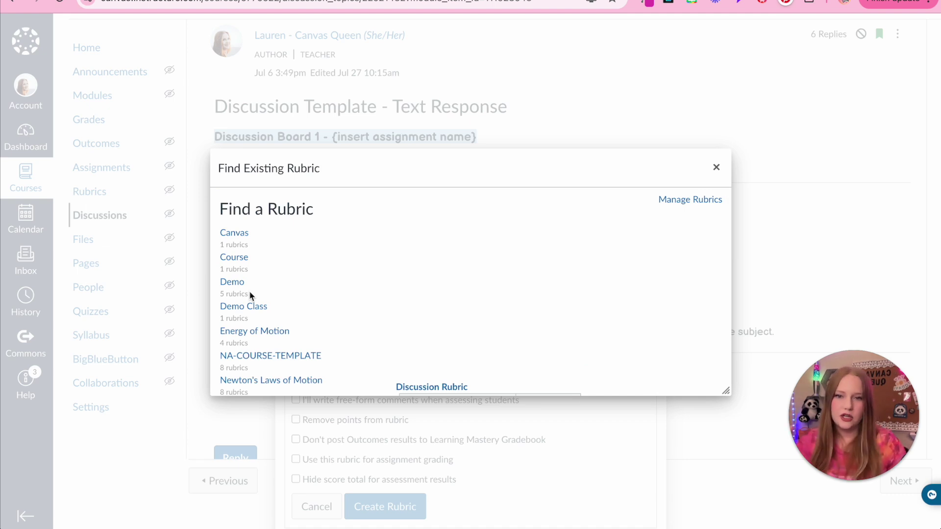
Find the existing Discussion Rubric in the list of saved rubrics and use it for this discussion.
scroll(249, 269, down, 3)
scroll(249, 266, down, 4)
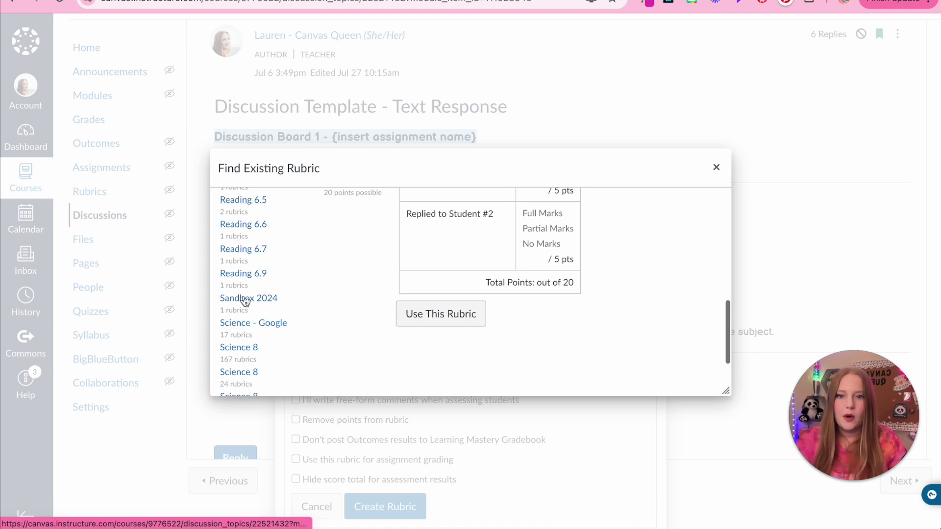
scroll(394, 271, up, 4)
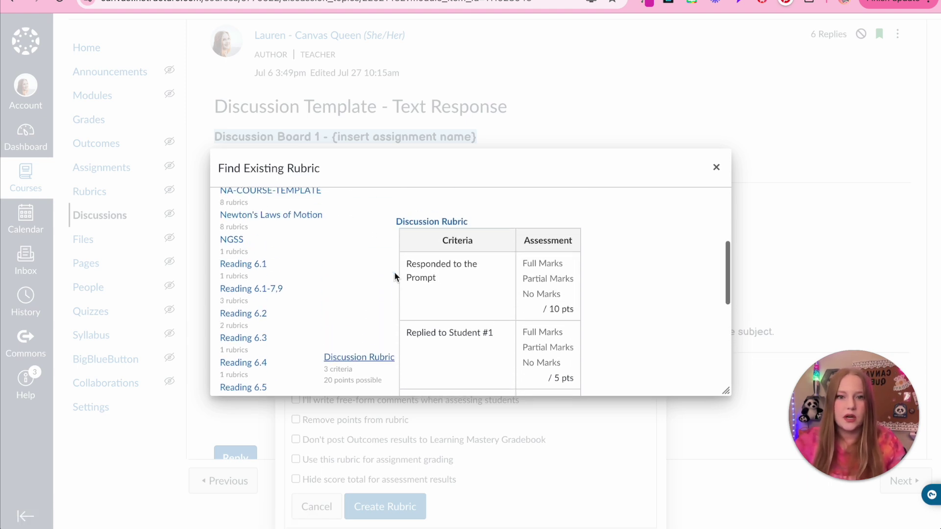
scroll(435, 226, down, 2)
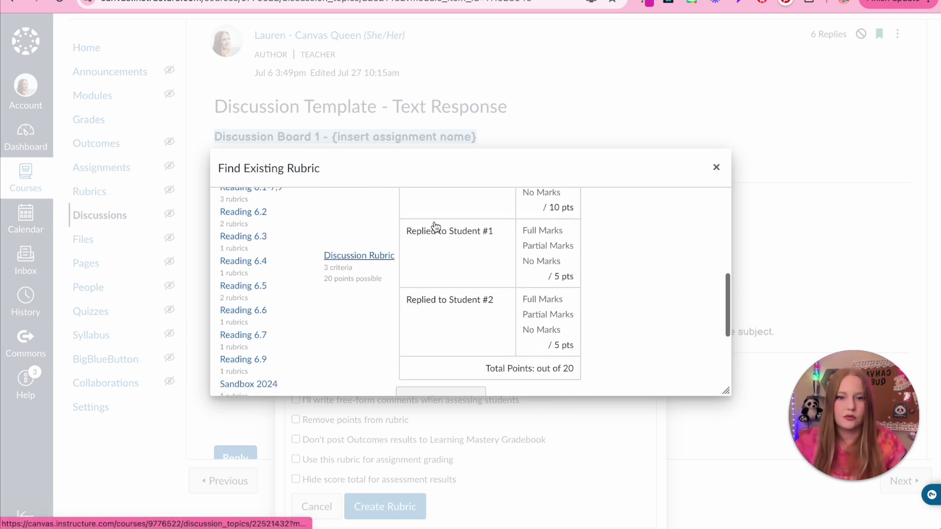
scroll(436, 226, down, 2)
click(434, 296)
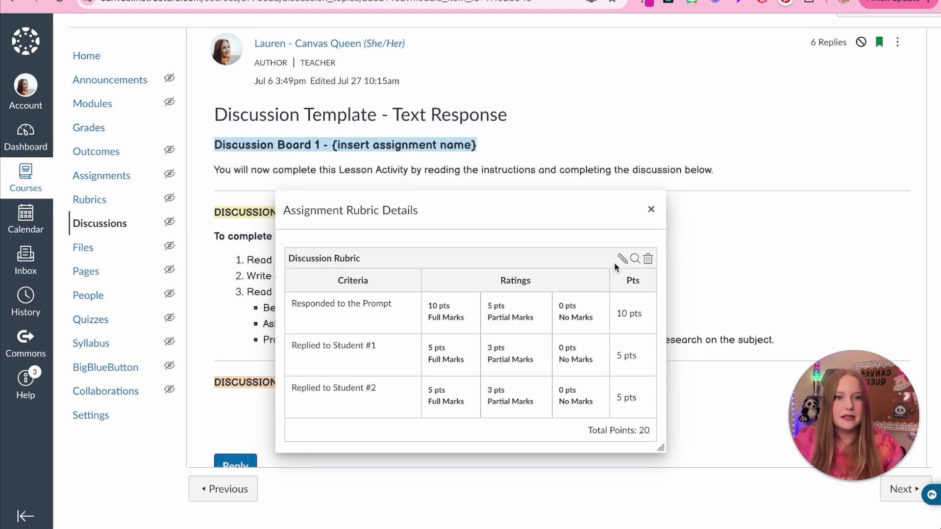
Edit the attached Discussion Rubric and enable its use for assignment grading.
click(621, 259)
scroll(552, 385, down, 3)
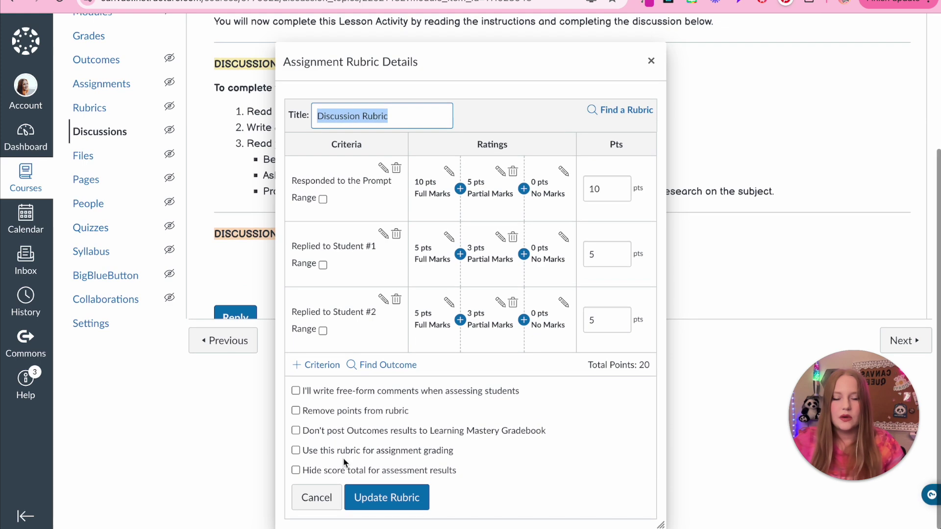
scroll(385, 130, down, 1)
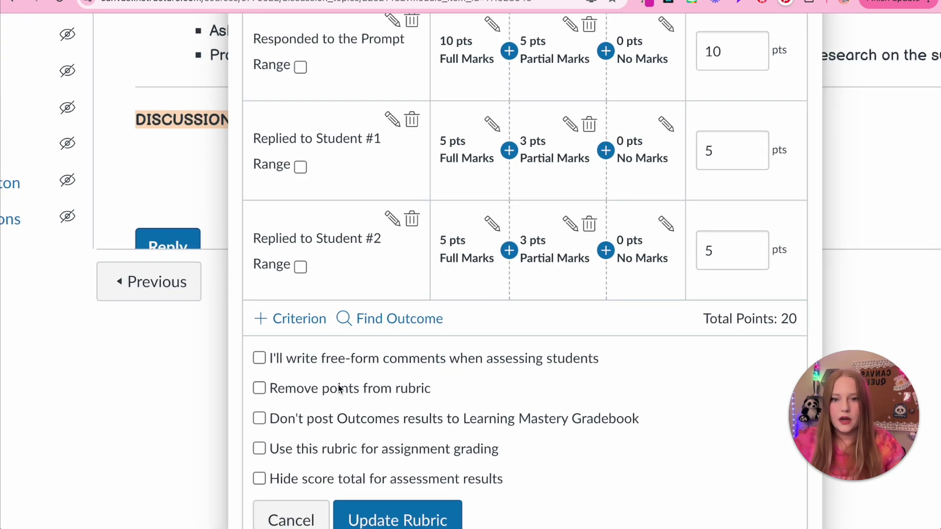
scroll(338, 388, down, 2)
click(310, 417)
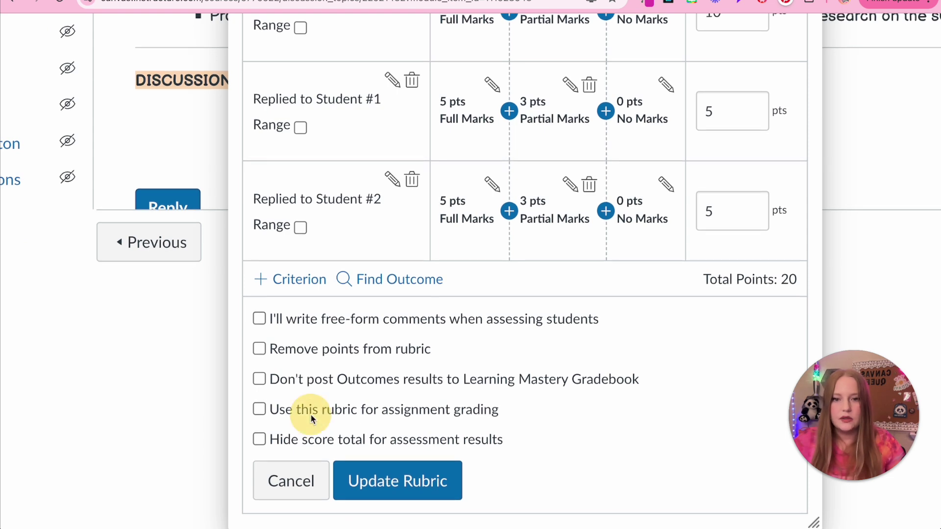
click(304, 410)
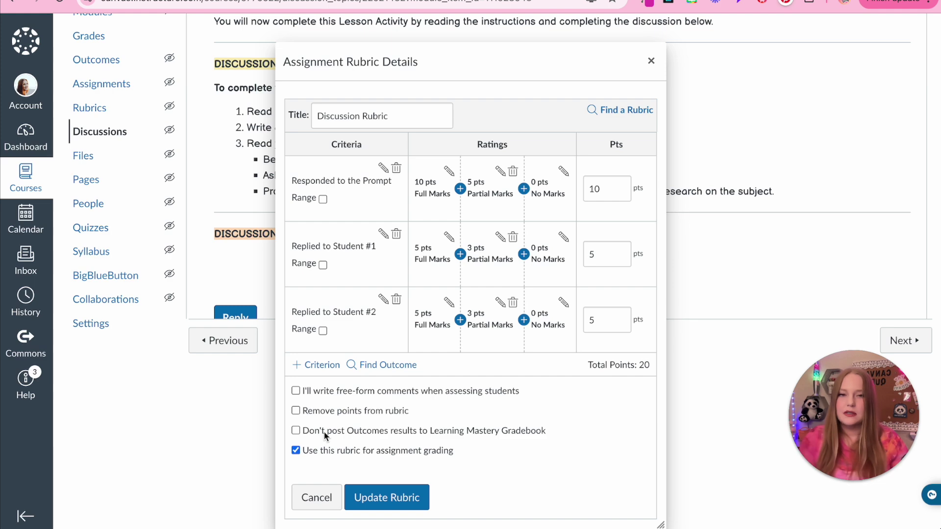
Update the rubric and change the assignment's points to match the rubric's total.
click(398, 499)
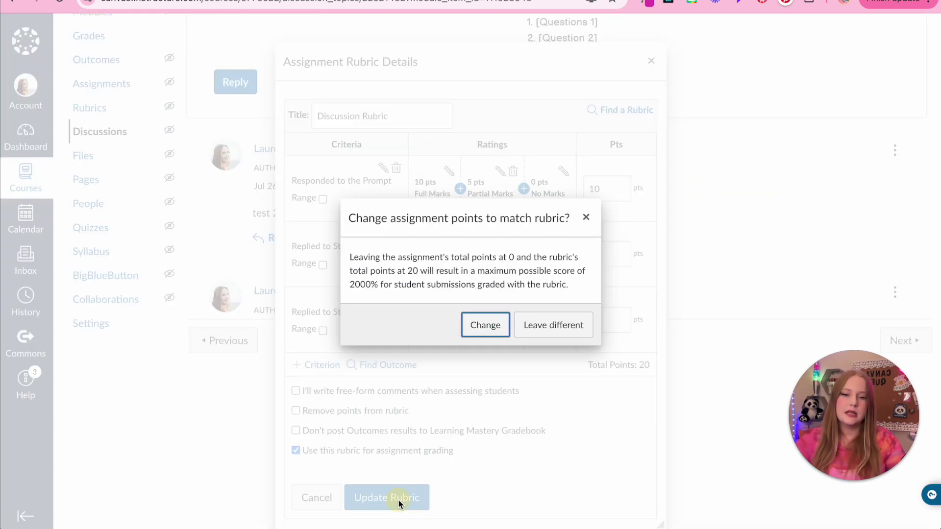
click(483, 326)
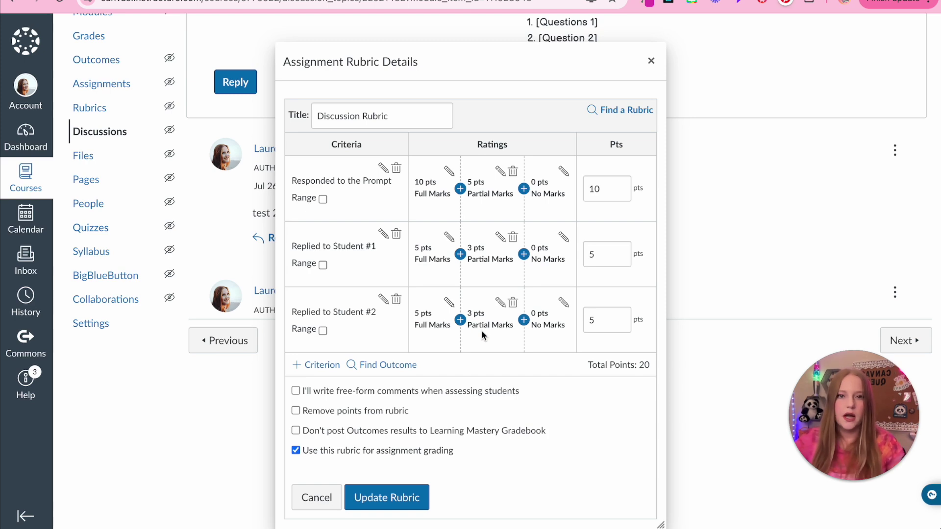
click(389, 500)
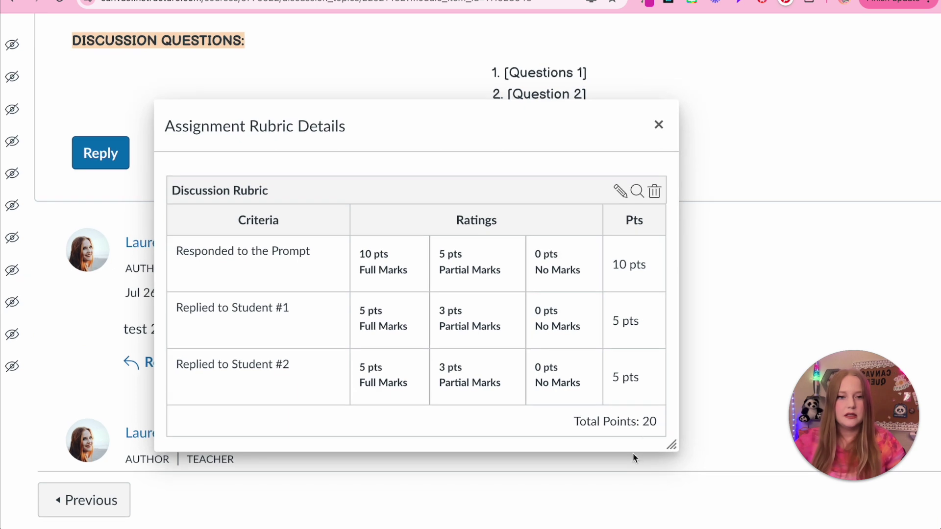
drag(651, 430, 656, 432)
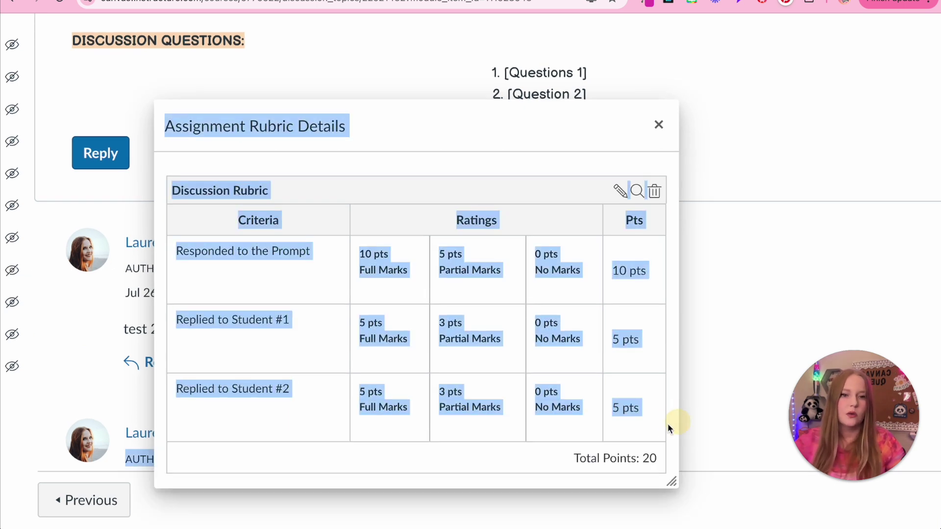
triple_click(604, 459)
click(719, 343)
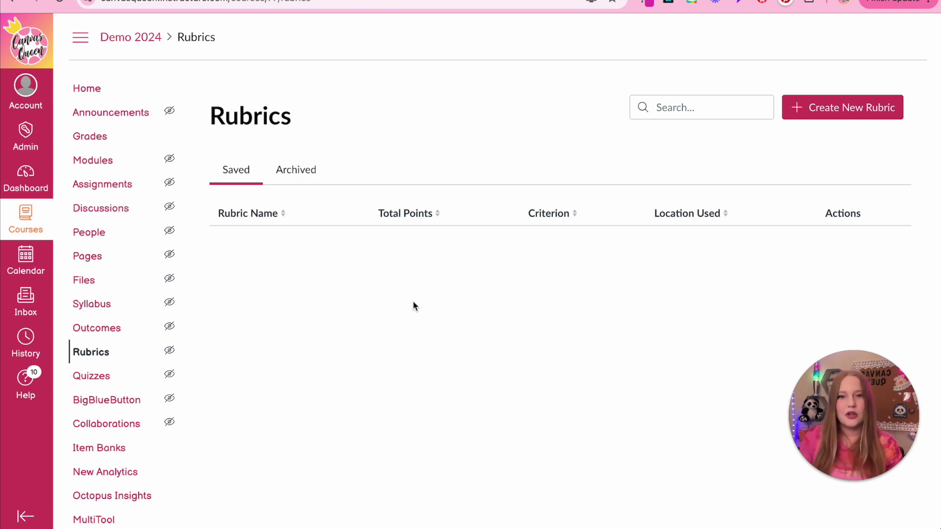
Create a new rubric in the Demo 2024 course and name it "Discussion Board Rubric".
click(851, 114)
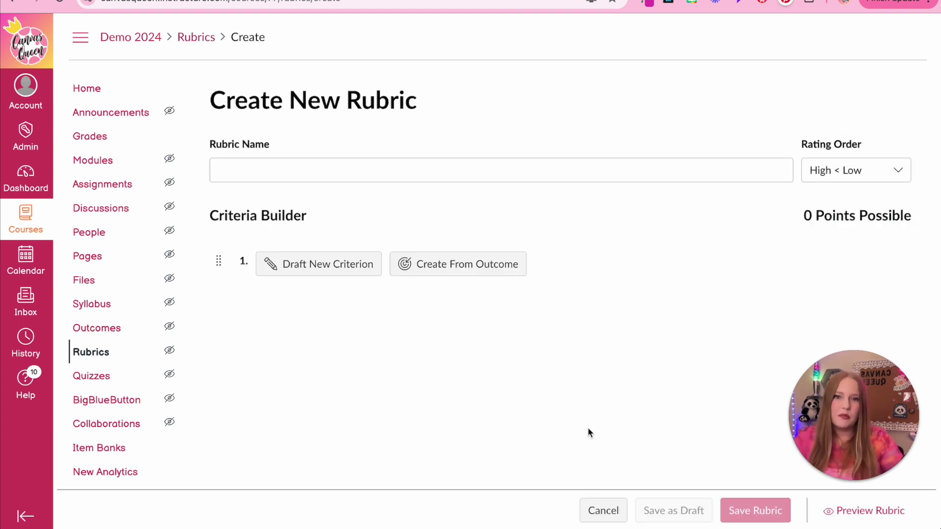
scroll(474, 430, down, 1)
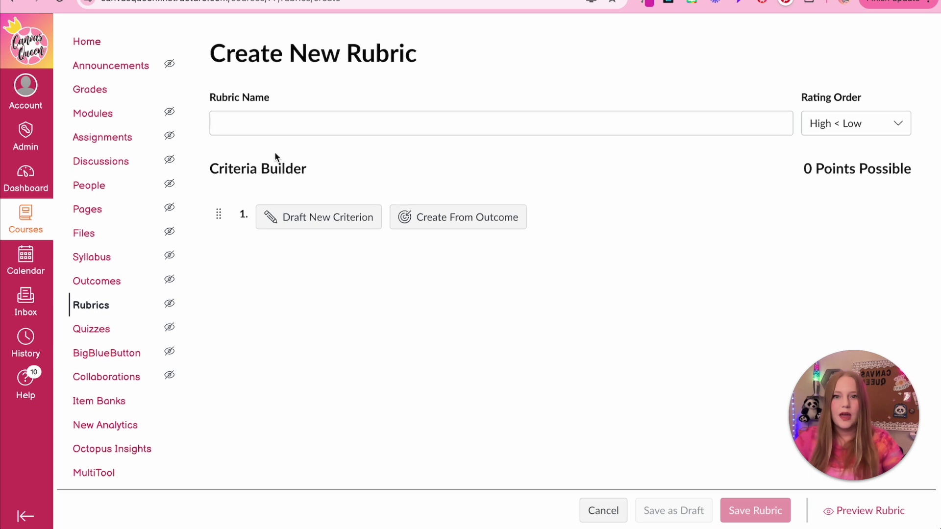
click(273, 119)
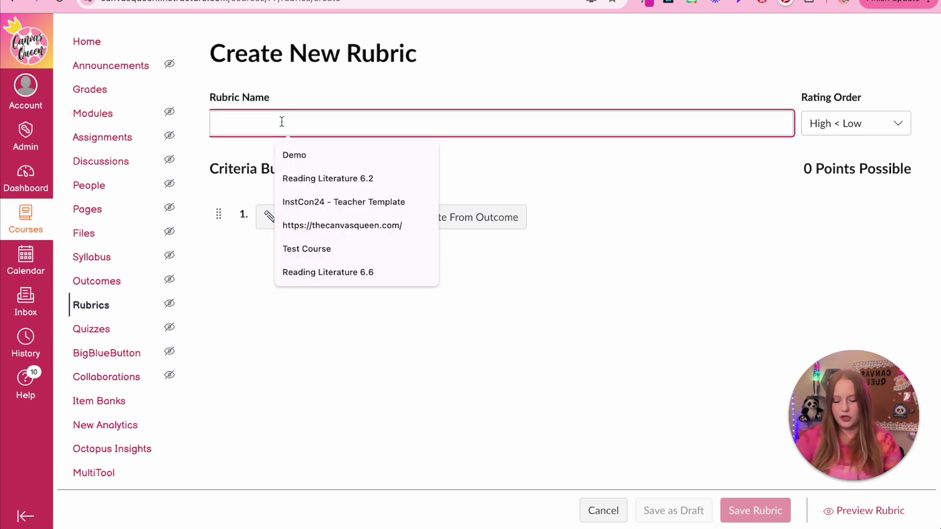
text(Discussion Board)
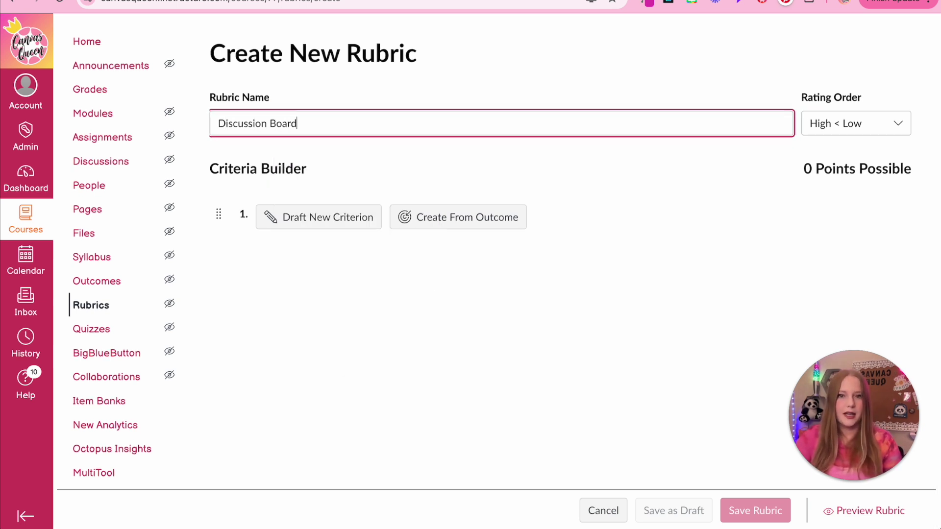
text( Rubric)
key(Tab)
click(479, 168)
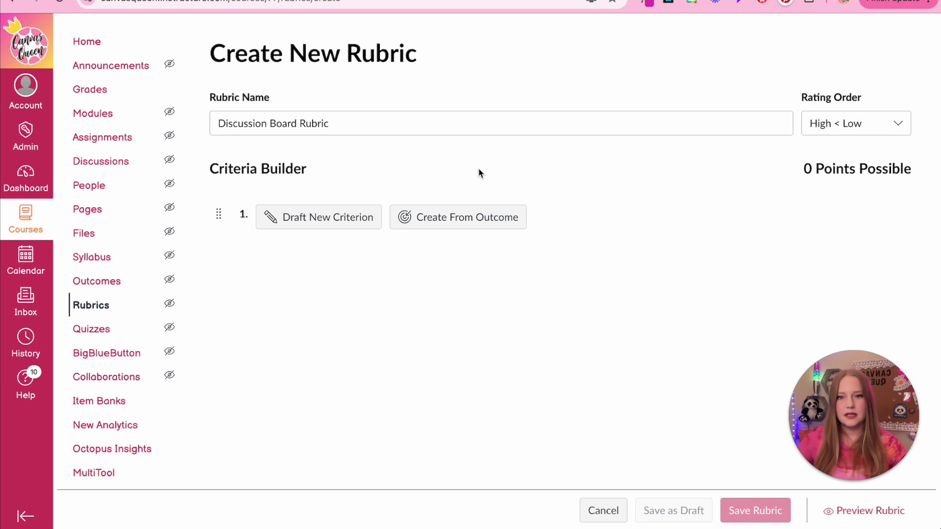
Draft the rubric's first criterion and name it "Responded to the Prompt".
click(324, 230)
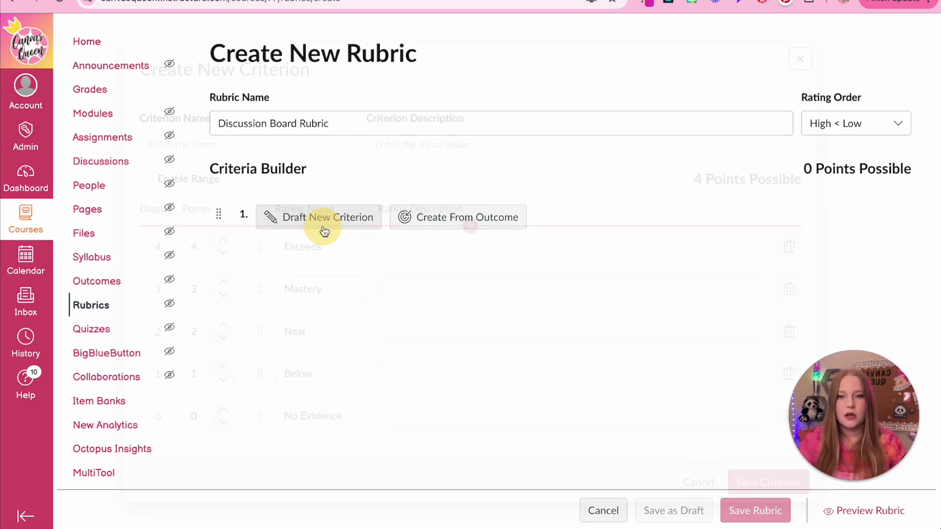
click(253, 143)
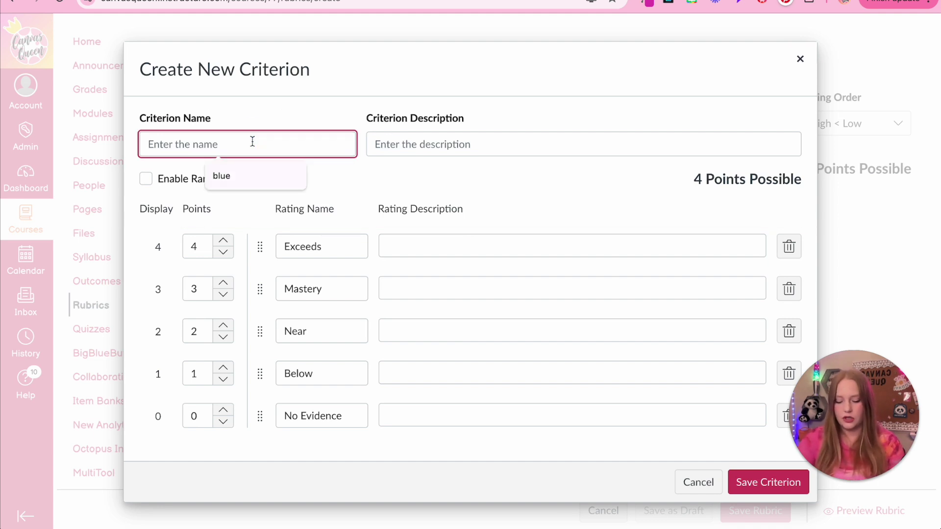
text(Responded to the Prompt)
click(363, 172)
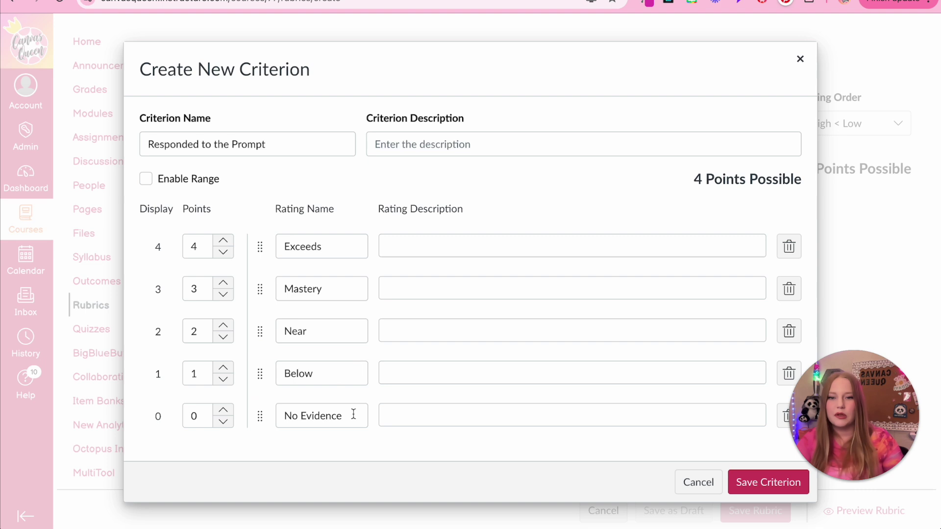
click(223, 241)
click(223, 240)
click(224, 240)
click(223, 251)
click(223, 251)
click(224, 250)
click(223, 240)
click(223, 241)
click(223, 251)
click(223, 251)
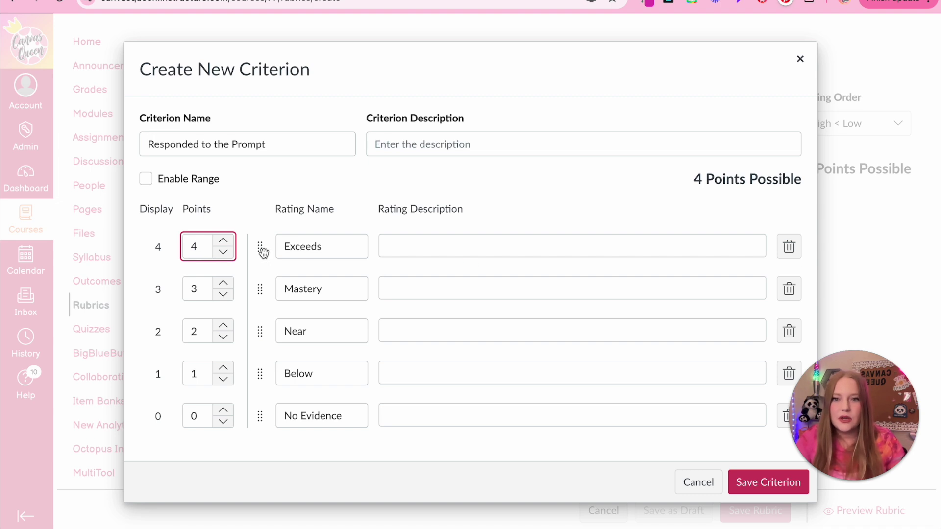
mouse_move(263, 248)
mouse_down()
mouse_move(269, 275)
mouse_move(263, 244)
mouse_up()
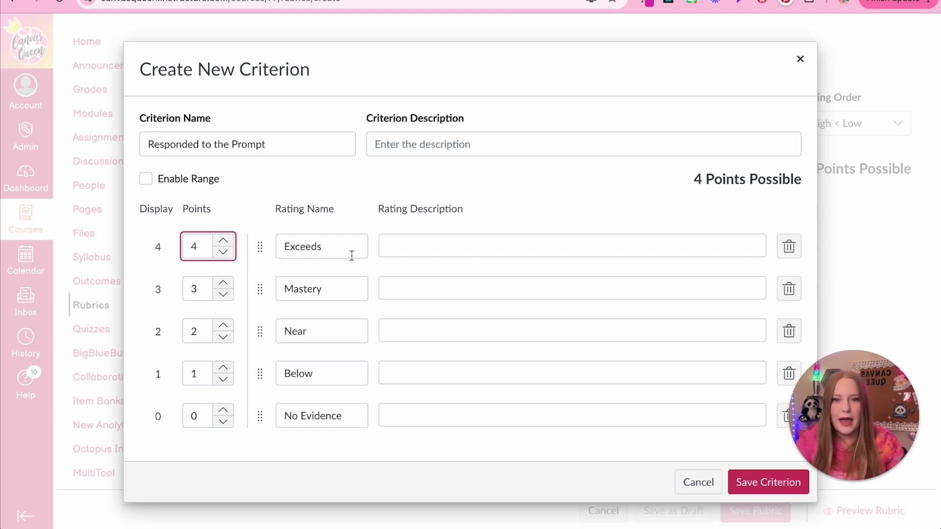
click(471, 267)
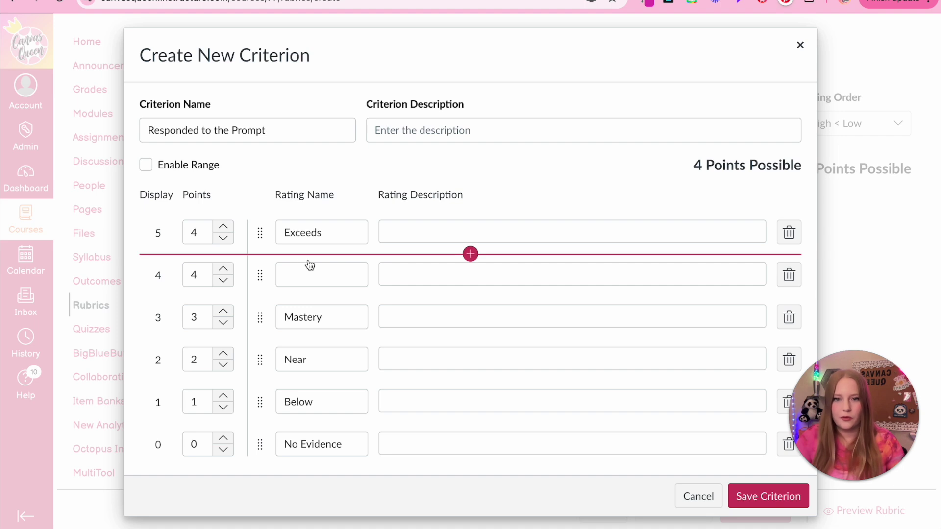
click(789, 275)
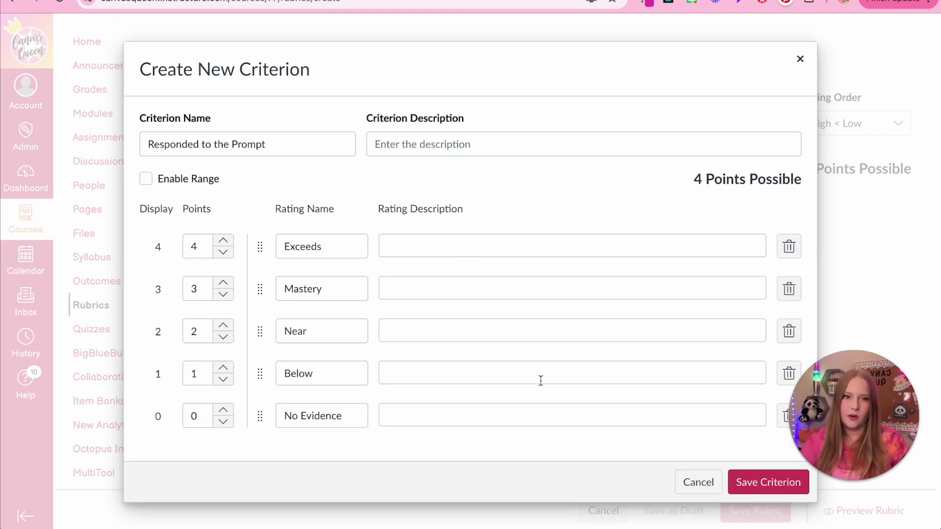
Set the Exceeds rating to 10 points, save the Responded to the Prompt criterion, and briefly reopen it for review.
mouse_move(165, 280)
double_click(223, 242)
click(223, 241)
double_click(223, 242)
click(223, 241)
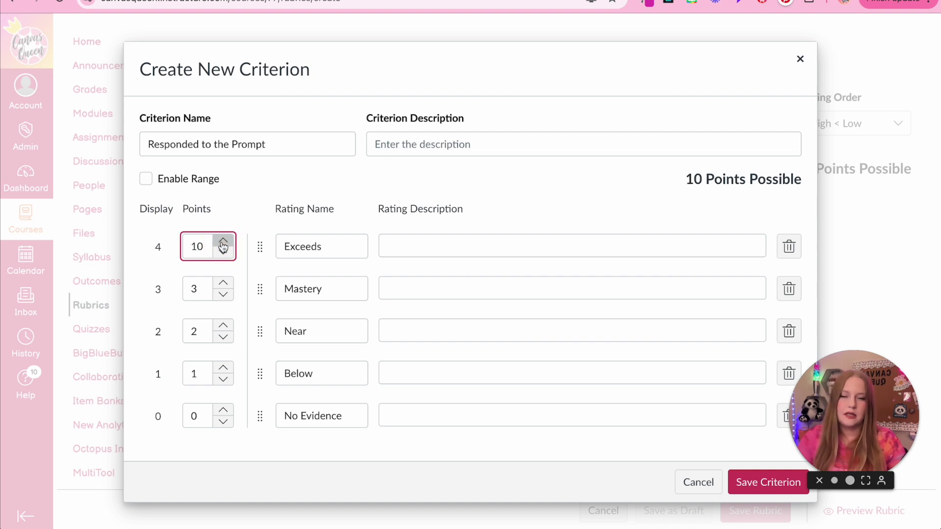
click(551, 236)
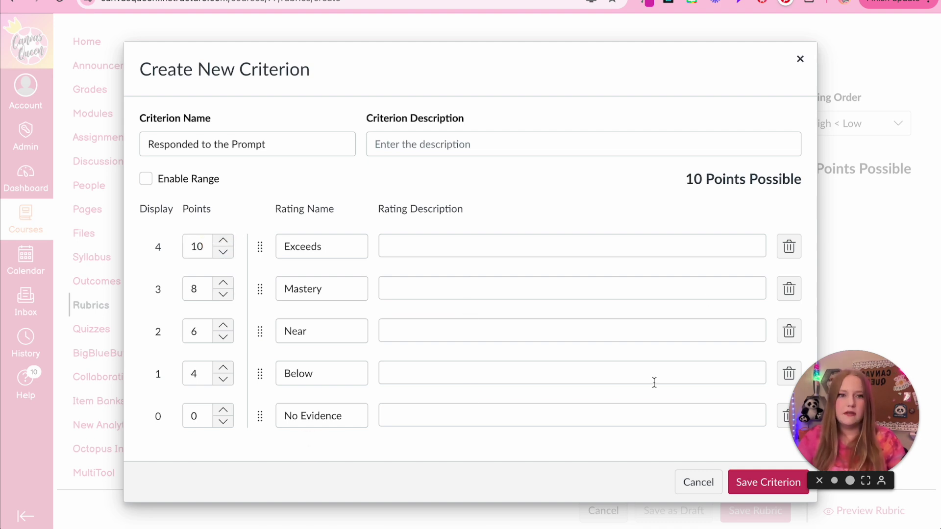
click(752, 482)
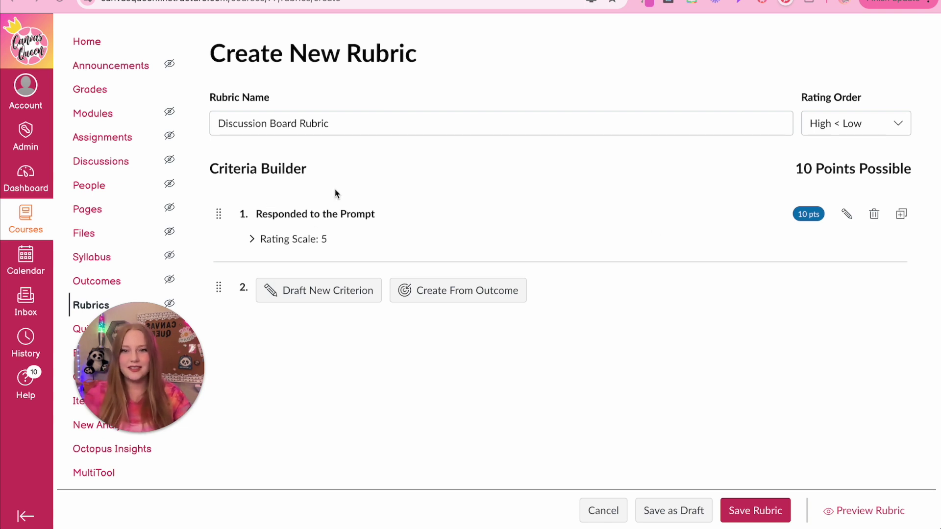
click(846, 214)
click(800, 59)
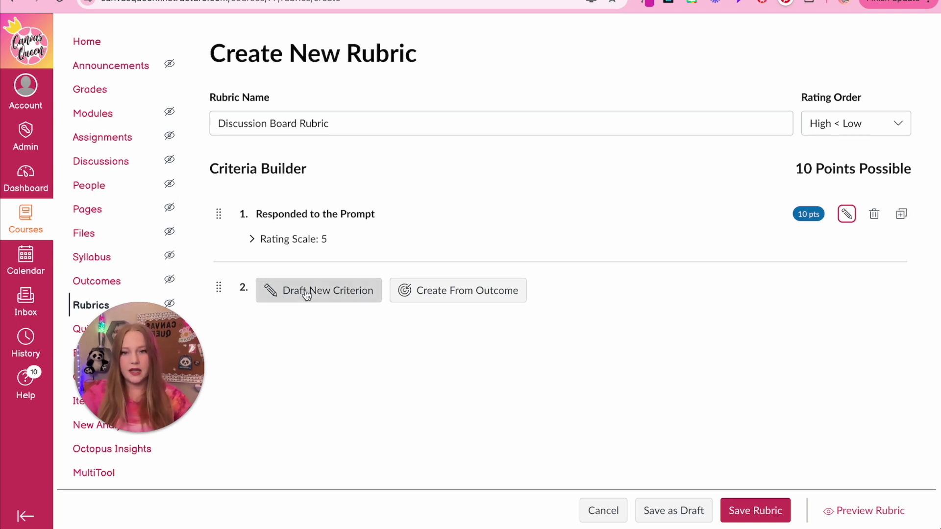
Draft a second criterion named "Replied to Student #1", set its Exceeds rating to 5 points, and save it.
click(289, 290)
click(234, 142)
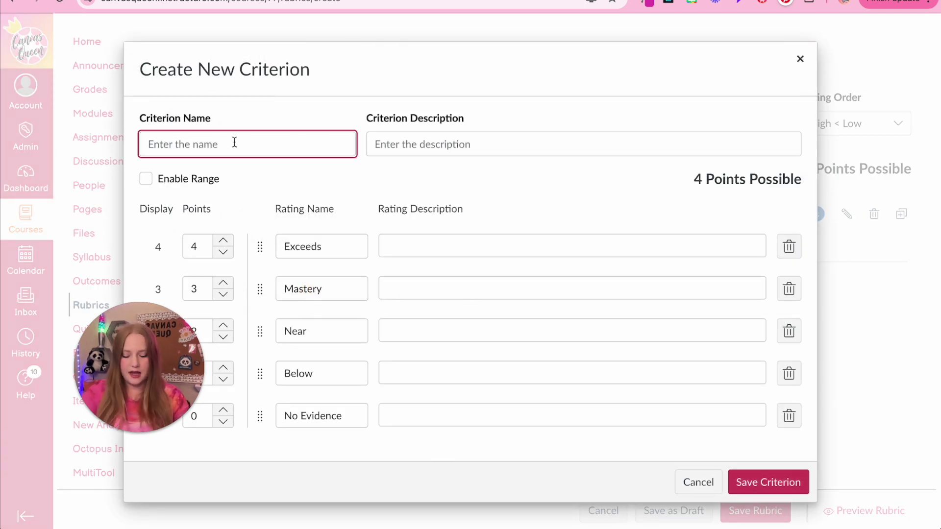
text(Replied to Student #1)
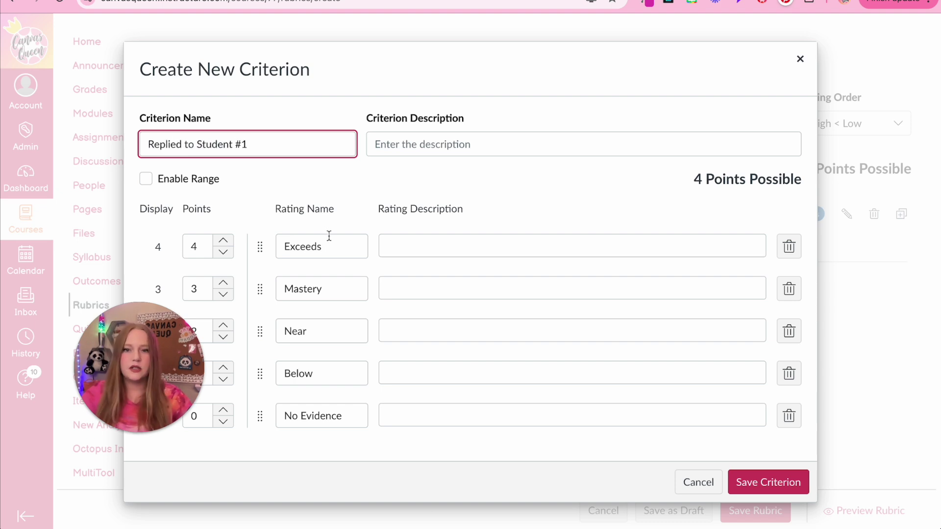
click(223, 241)
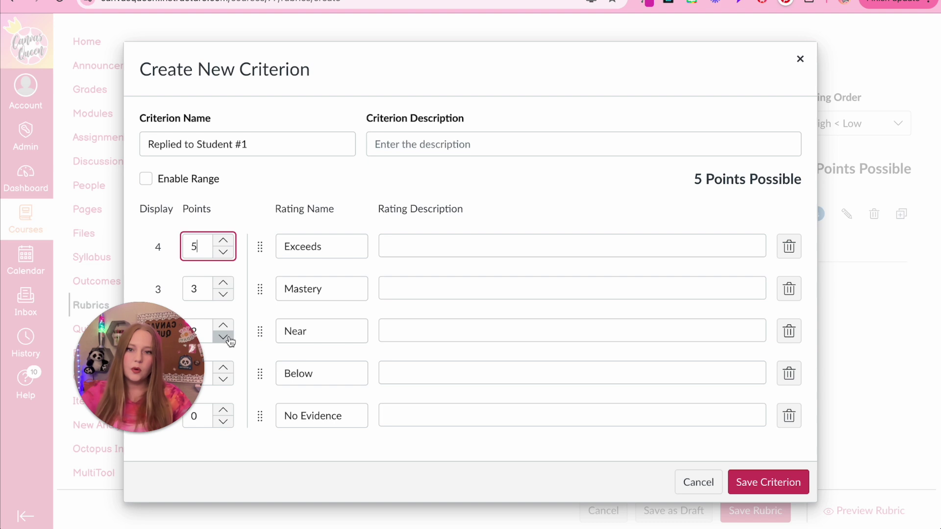
click(758, 484)
click(760, 485)
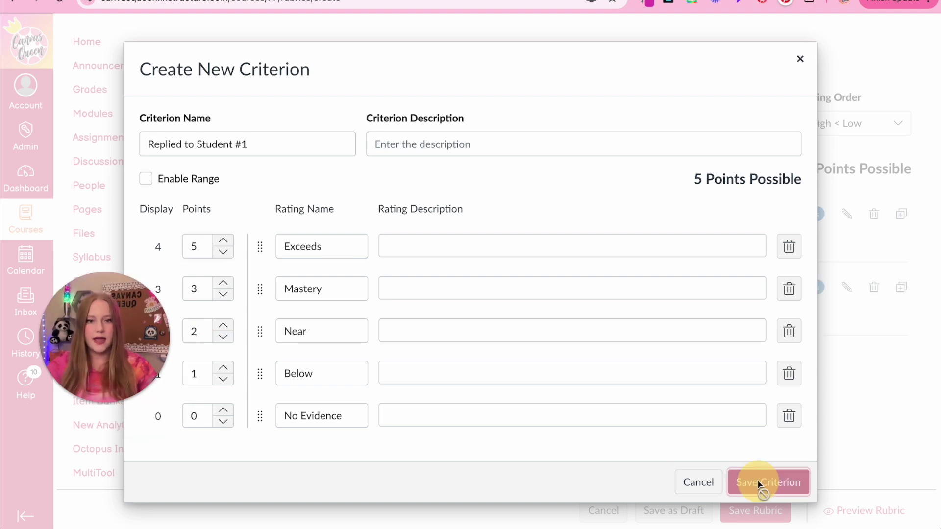
Duplicate the Replied to Student #1 criterion, name the copy "Replied to Student #2", and save it.
click(901, 287)
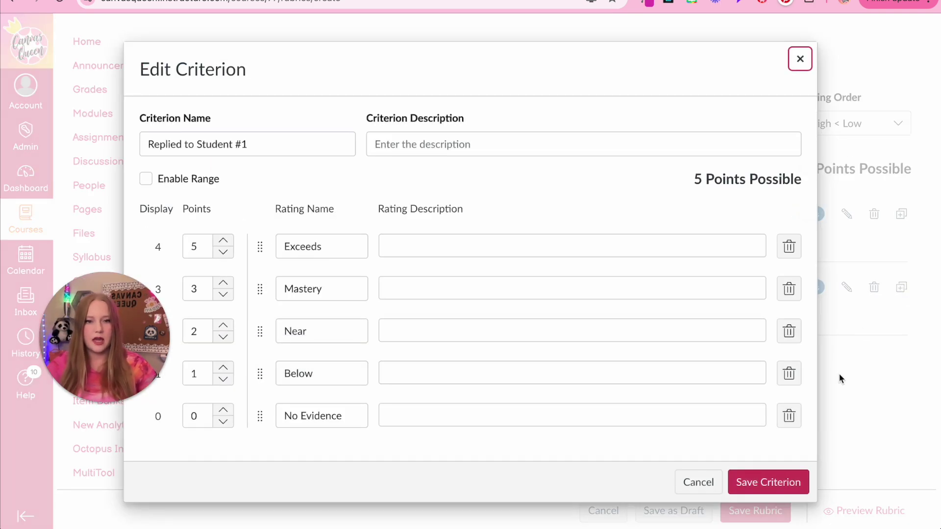
click(266, 147)
key(BackSpace)
text(2)
click(780, 484)
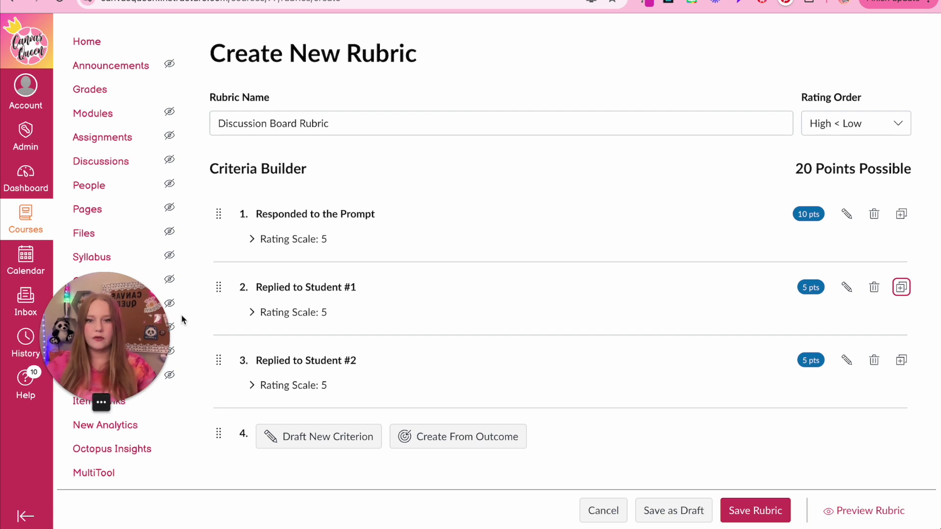
Try moving criteria within the list, and open the outcome finder for a fourth criterion.
drag(216, 361, 212, 399)
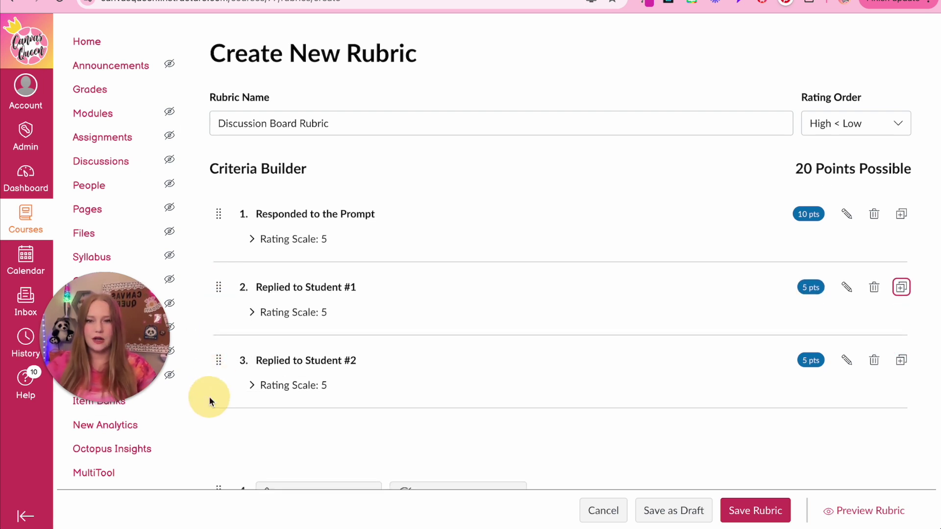
drag(219, 214, 241, 317)
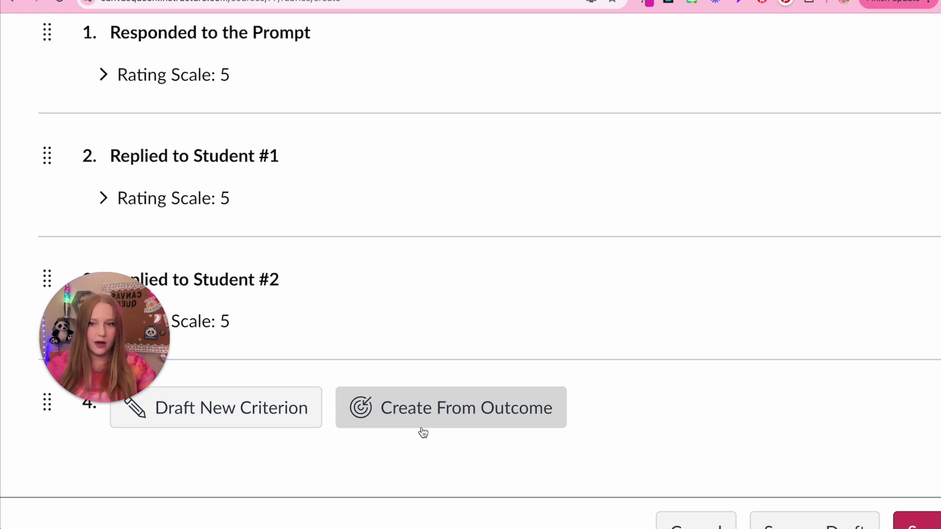
click(499, 420)
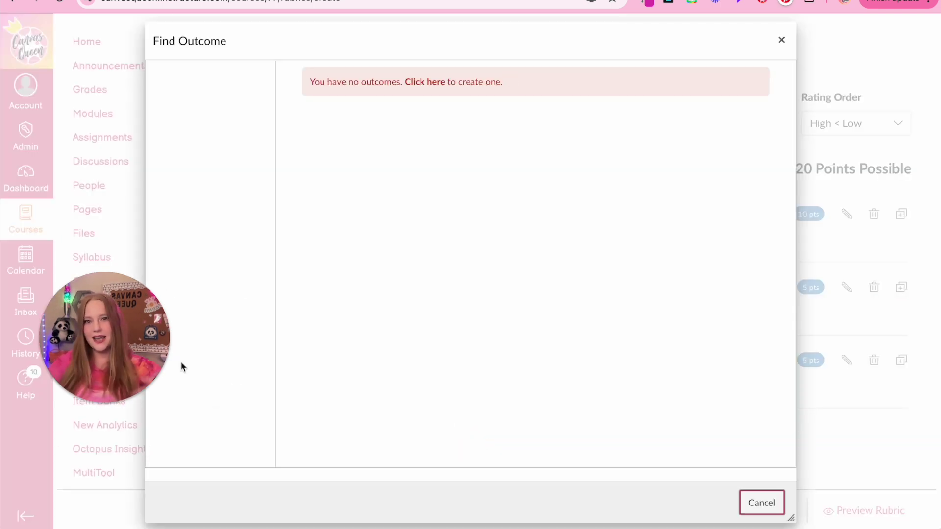
key(Escape)
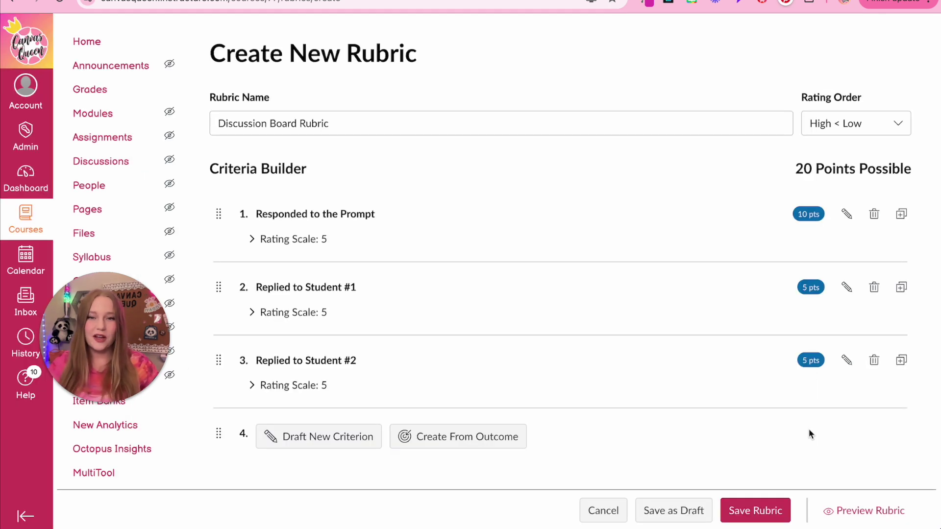
Preview the rubric and look through all its criteria in the Traditional layout.
click(852, 510)
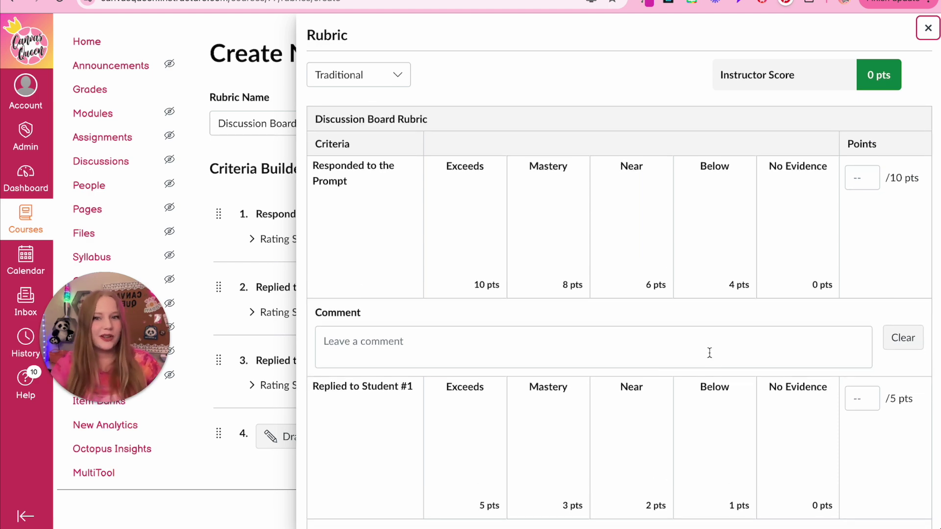
scroll(604, 328, down, 1)
scroll(603, 326, down, 5)
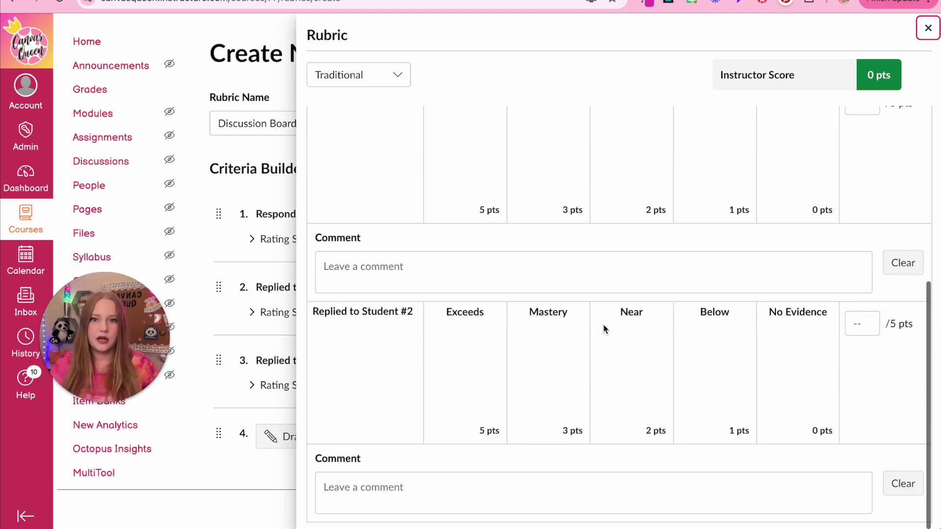
scroll(604, 328, up, 6)
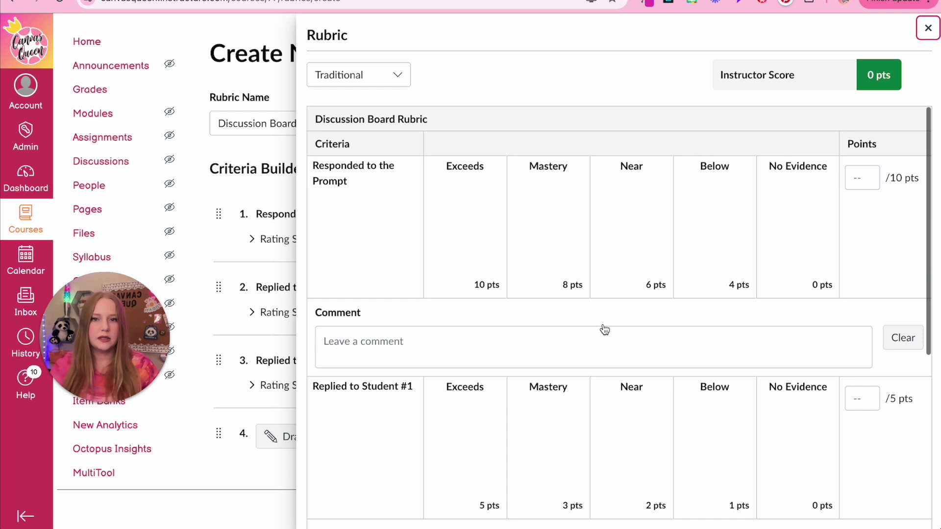
Switch the preview to the Horizontal layout and try the Exceeds rating on Replied to Student #1.
click(384, 75)
click(380, 118)
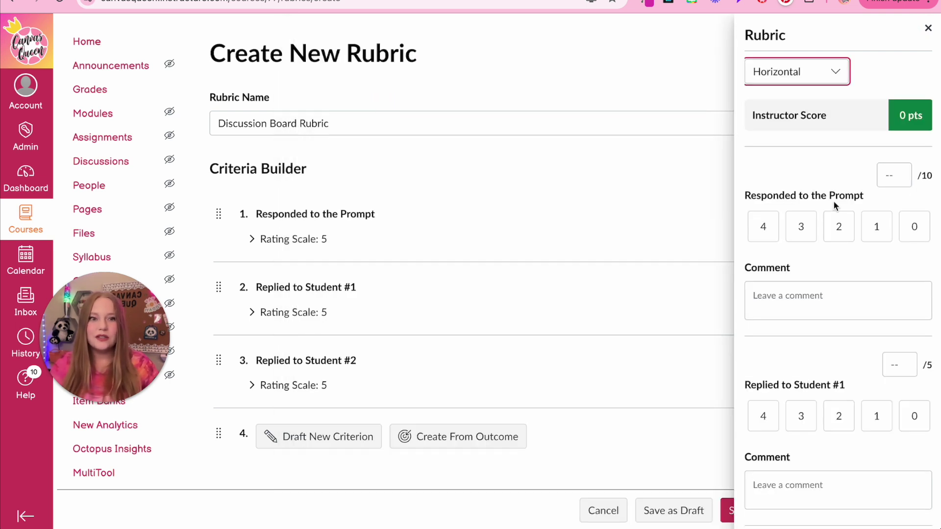
scroll(773, 384, down, 4)
scroll(770, 359, up, 1)
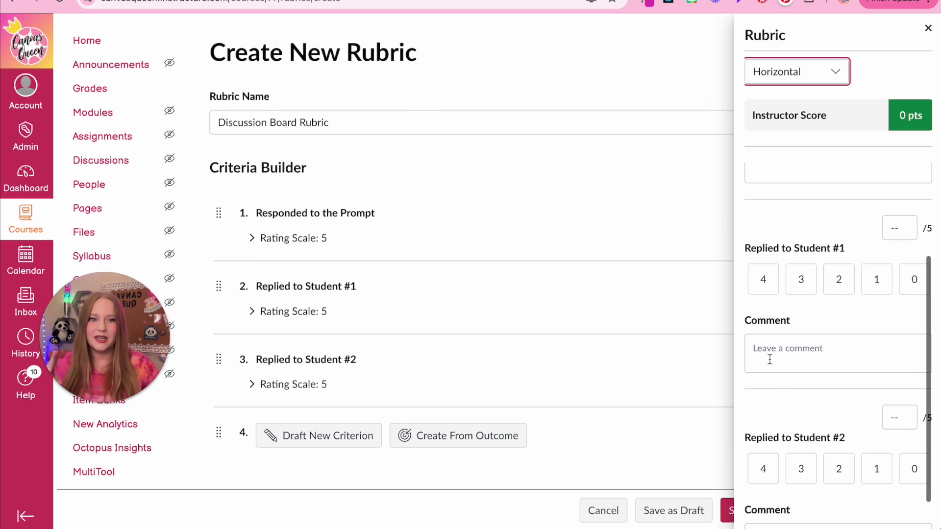
click(761, 284)
click(837, 338)
click(771, 343)
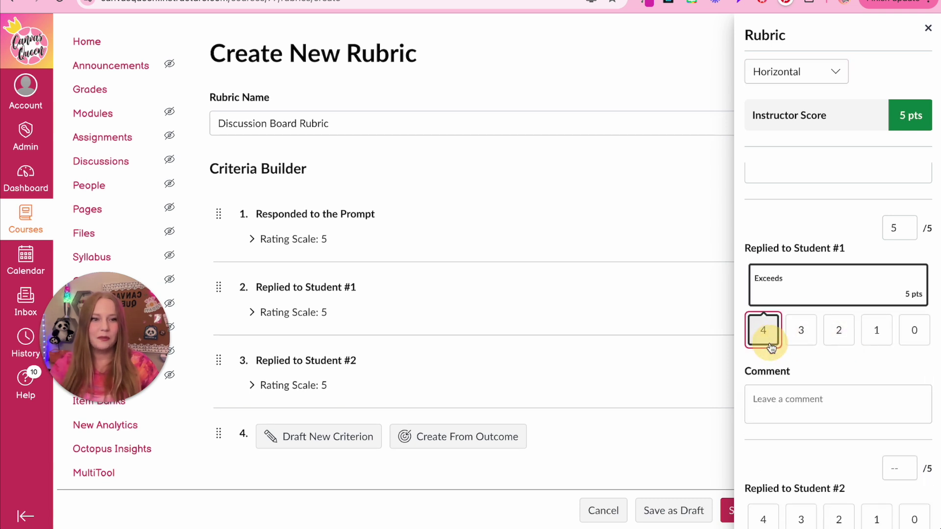
Switch the preview to the Vertical layout and look through the criteria ratings.
scroll(771, 346, up, 3)
click(815, 81)
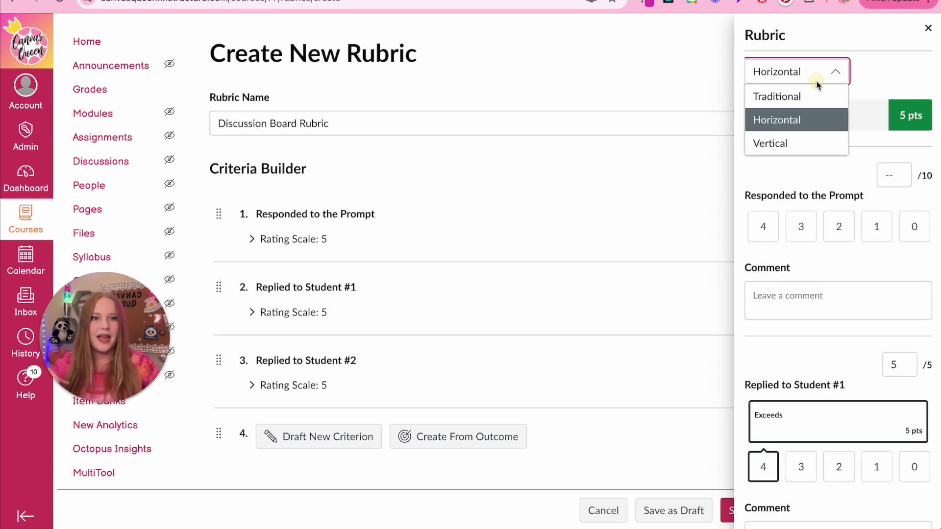
click(794, 145)
scroll(854, 362, down, 7)
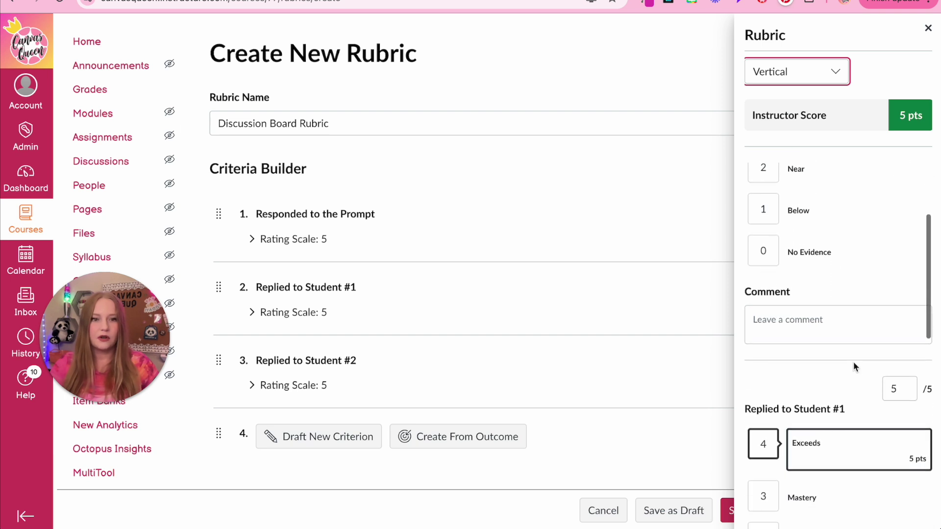
scroll(854, 361, up, 7)
Return the preview to the Traditional layout and review the criteria down to Replied to Student #2.
click(784, 72)
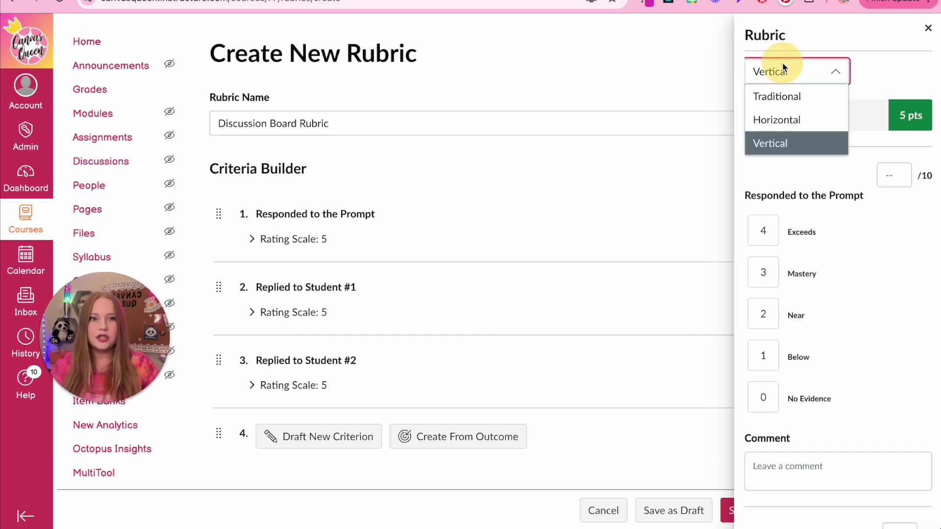
click(781, 94)
click(520, 79)
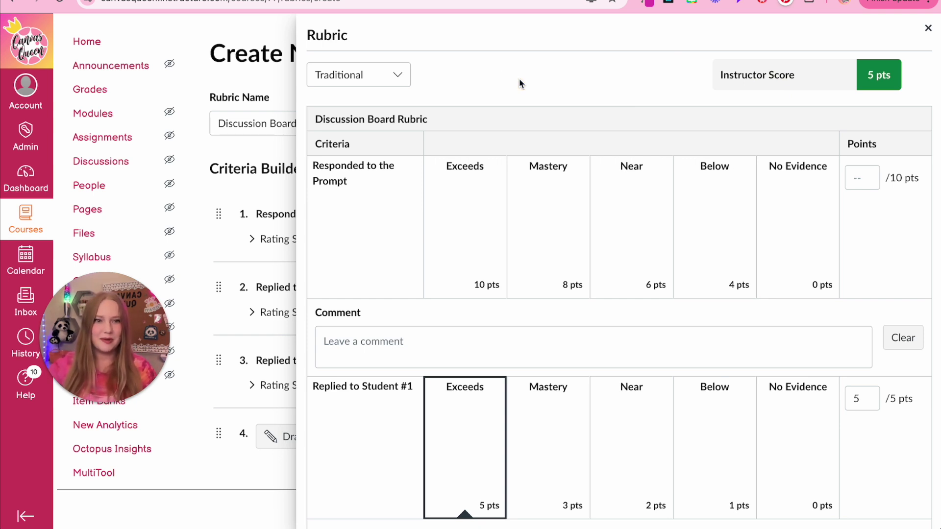
scroll(687, 245, down, 6)
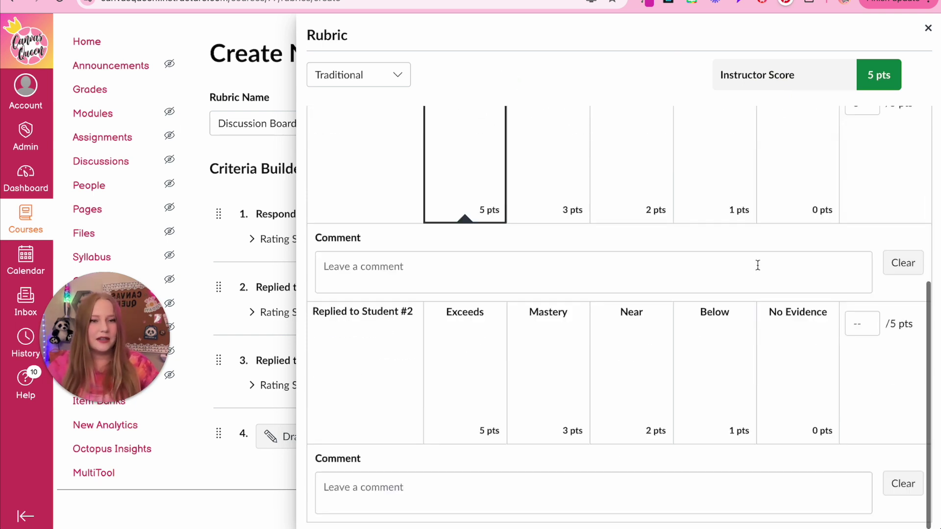
Close the preview and save the Discussion Board Rubric.
scroll(839, 277, up, 6)
click(928, 28)
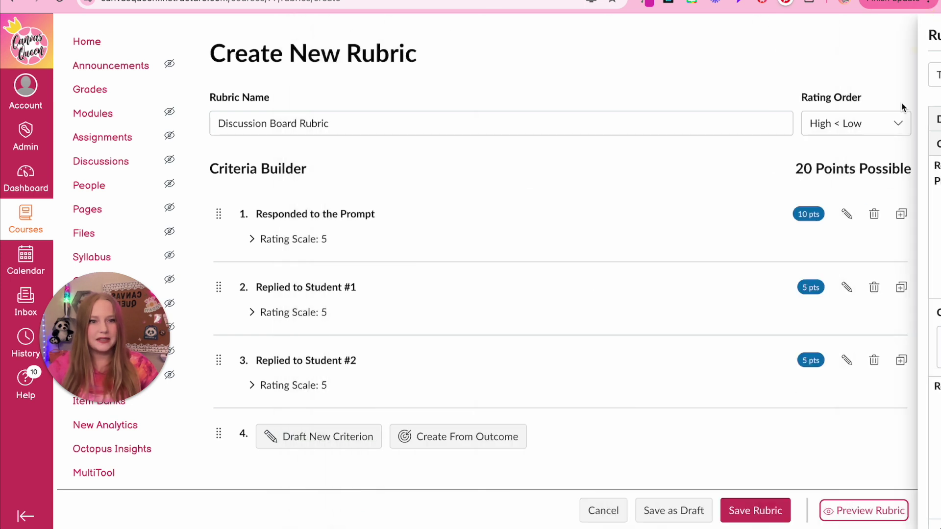
click(751, 512)
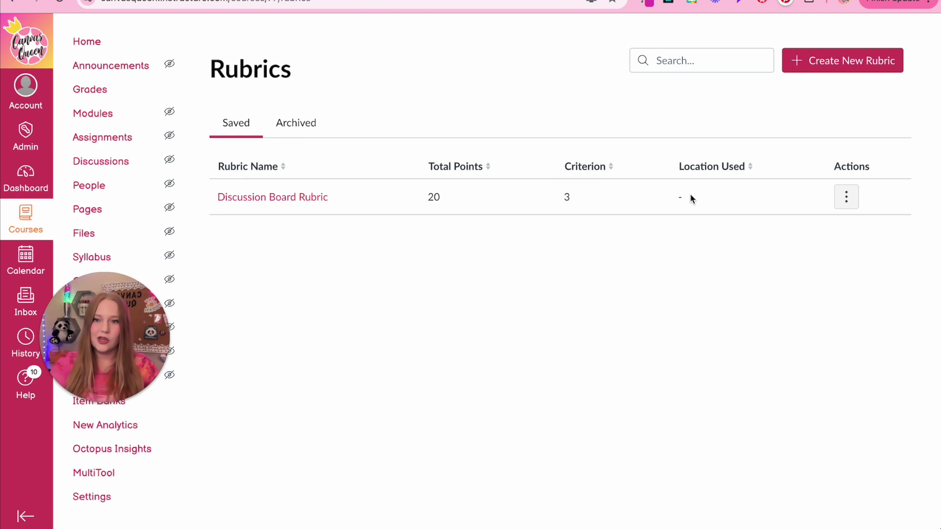
Examine the actions available for the saved rubric, including deletion, and check the archived rubrics list.
click(846, 198)
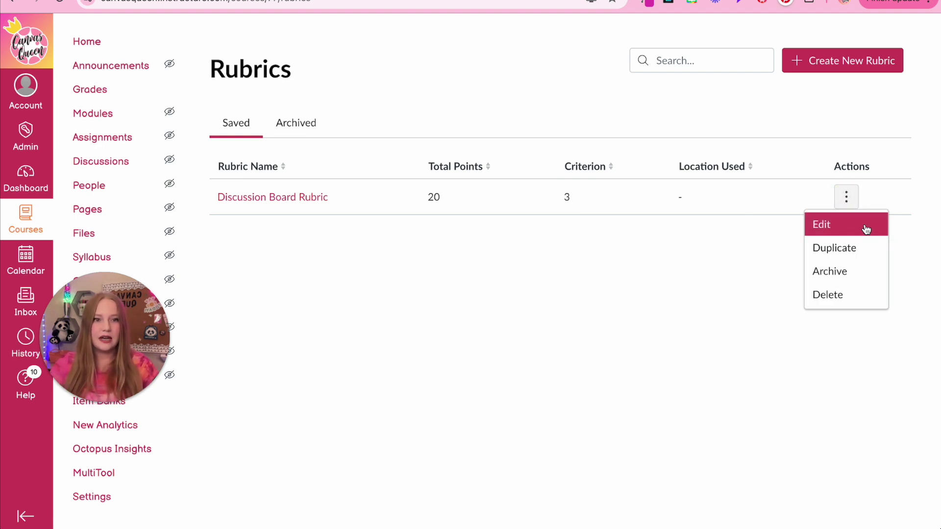
key(ctrl+plus)
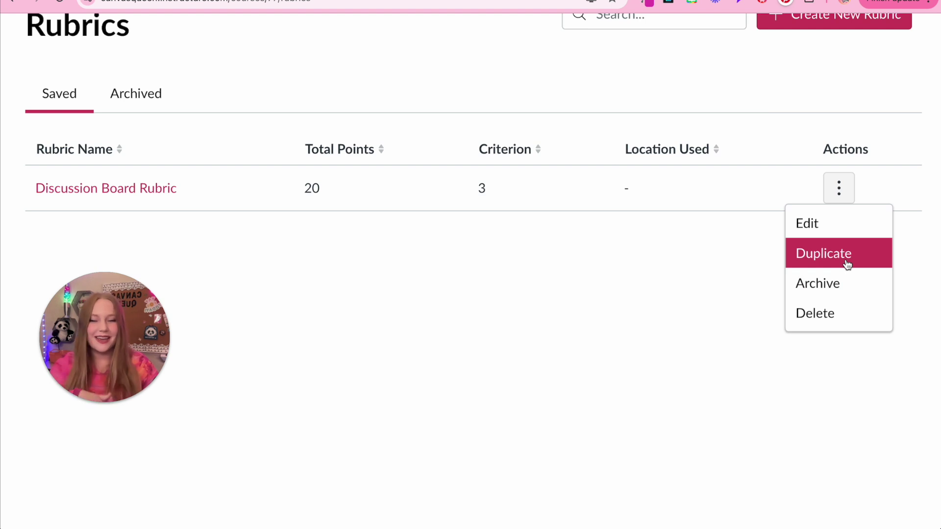
key(ctrl+minus)
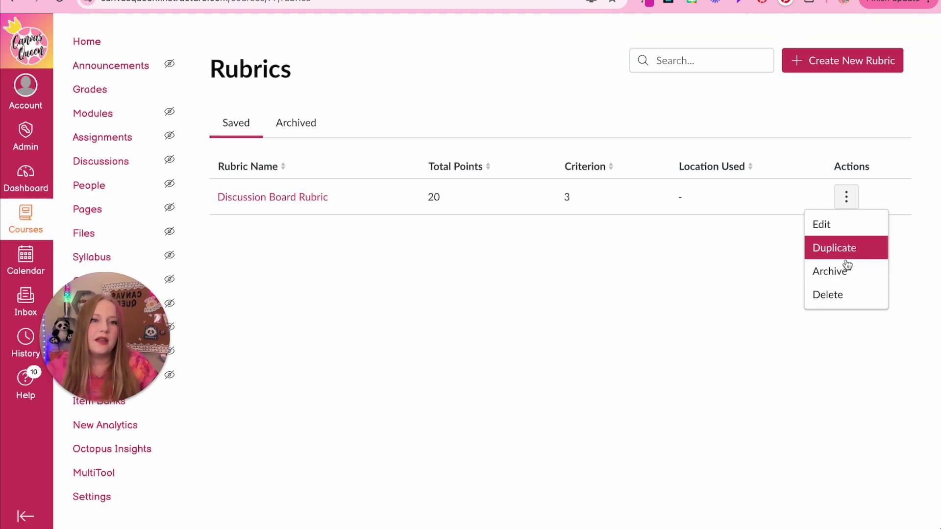
click(316, 130)
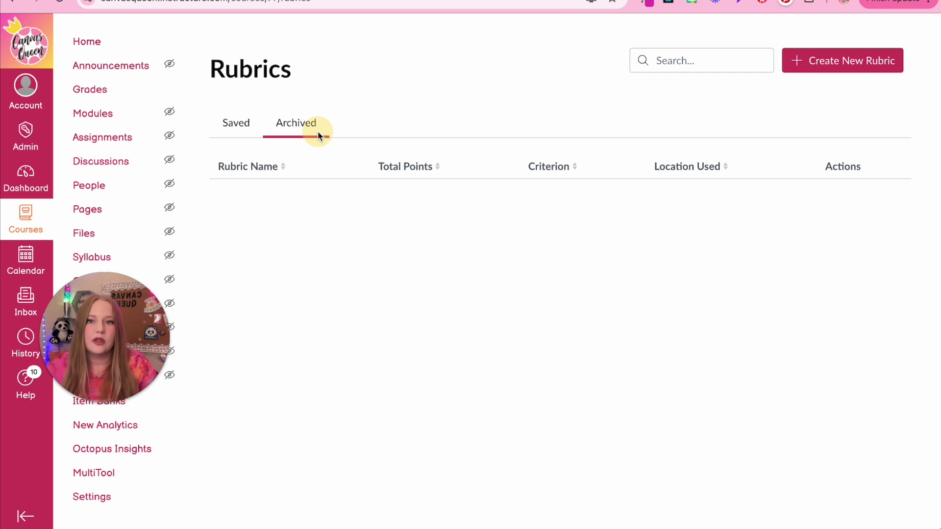
click(236, 122)
click(847, 197)
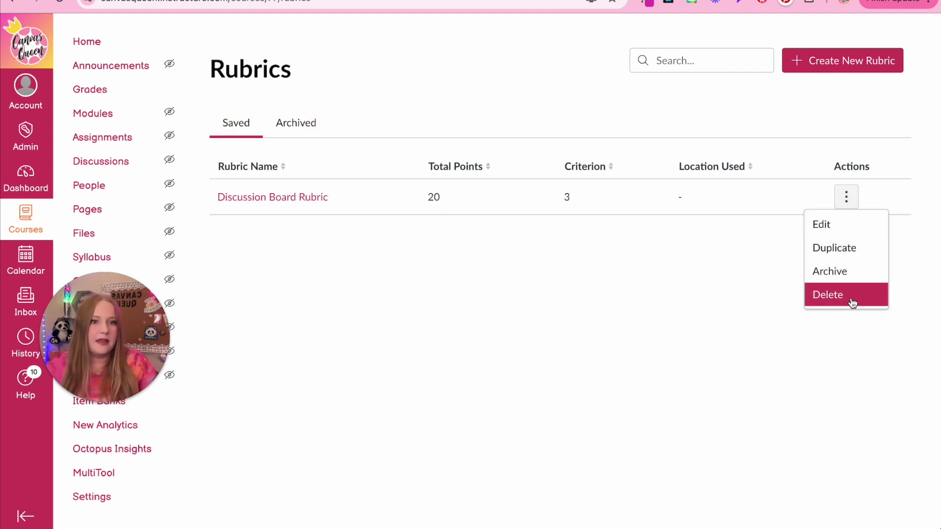
click(853, 298)
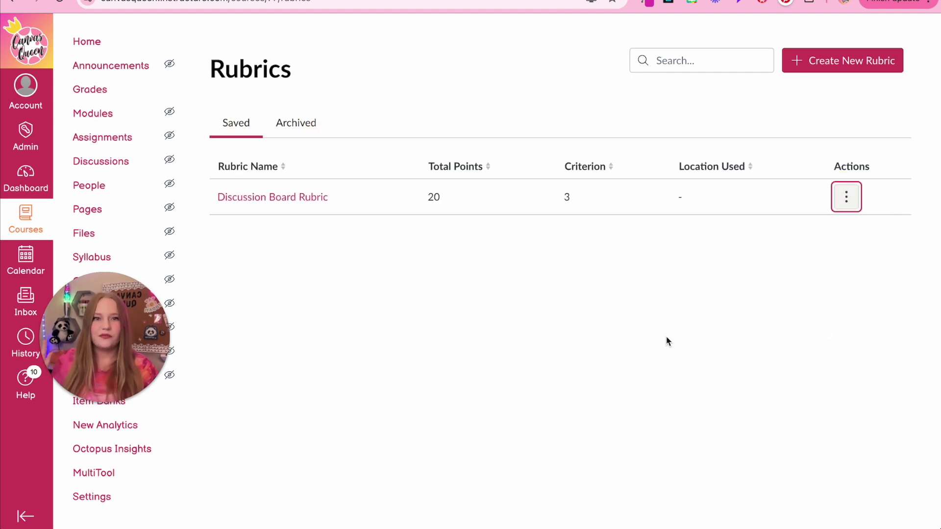
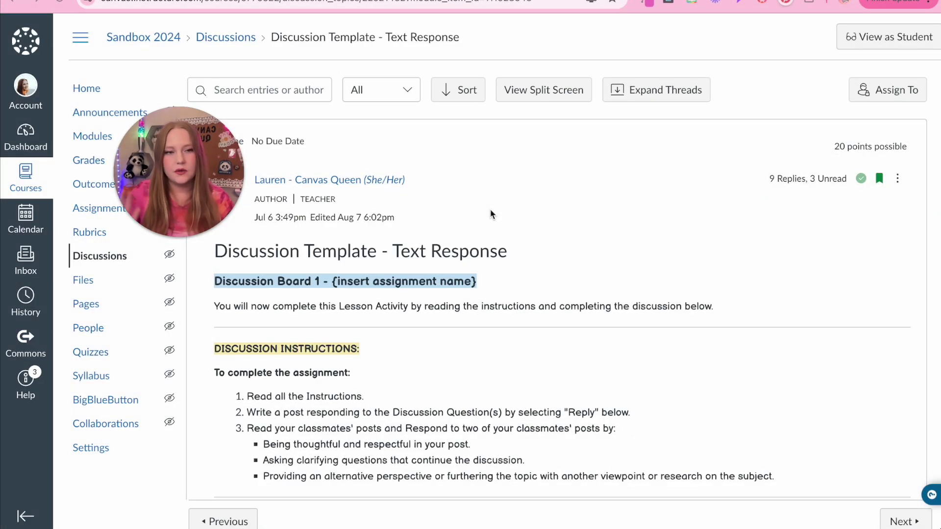
In the Sandbox 2024 course, open the "Discussion Template - Text Response" discussion in SpeedGrader.
click(897, 178)
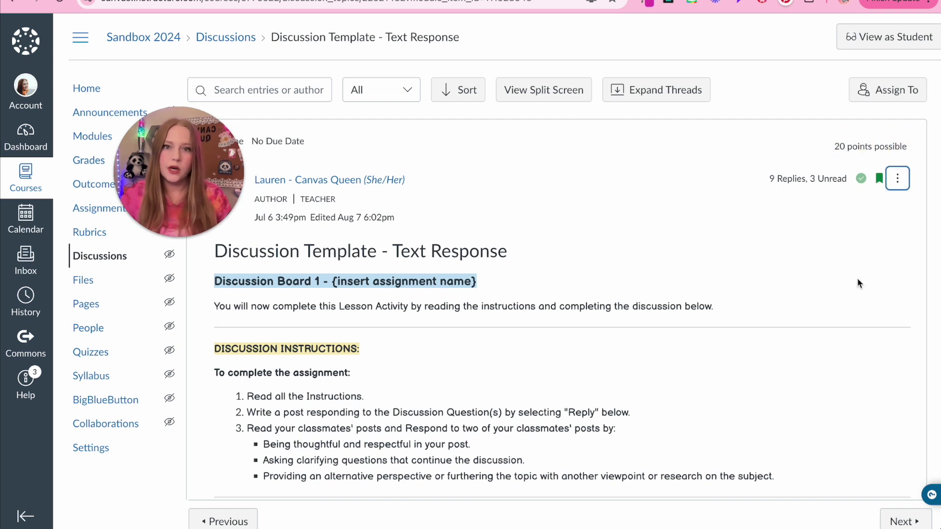
click(899, 179)
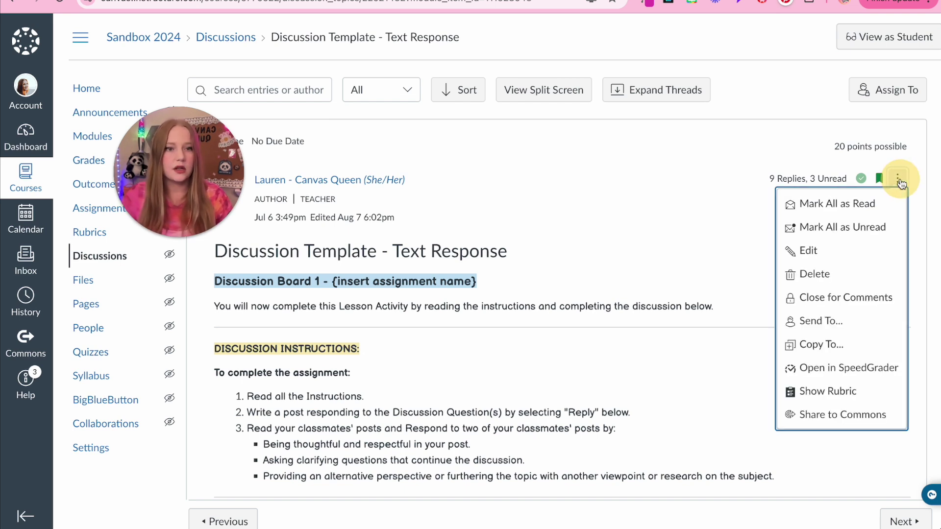
click(834, 368)
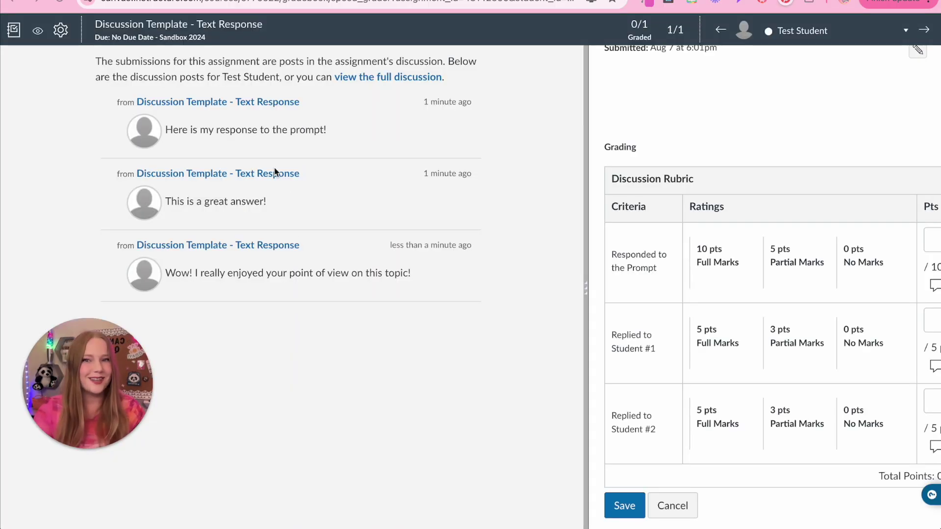
Rate Responded to the Prompt, Replied to Student #1 and Replied to Student #2 as Full Marks and save the rubric assessment.
click(720, 272)
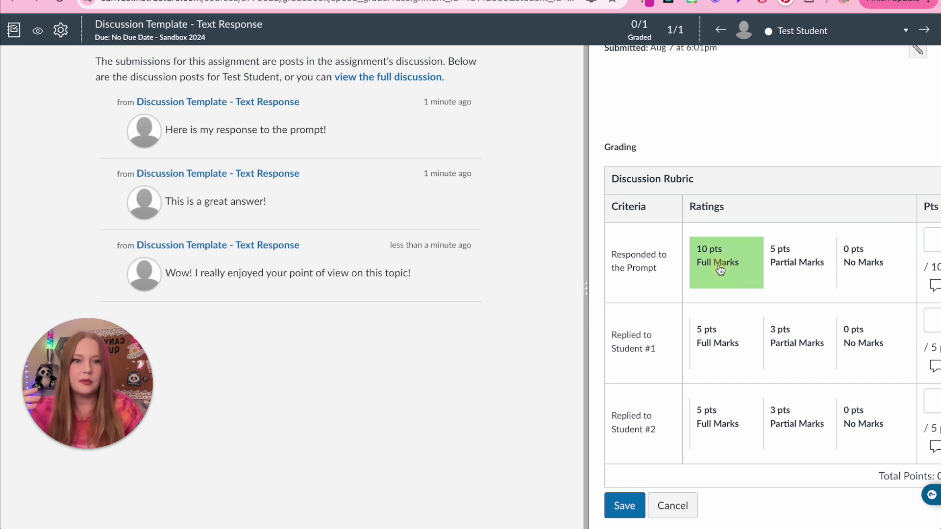
click(730, 362)
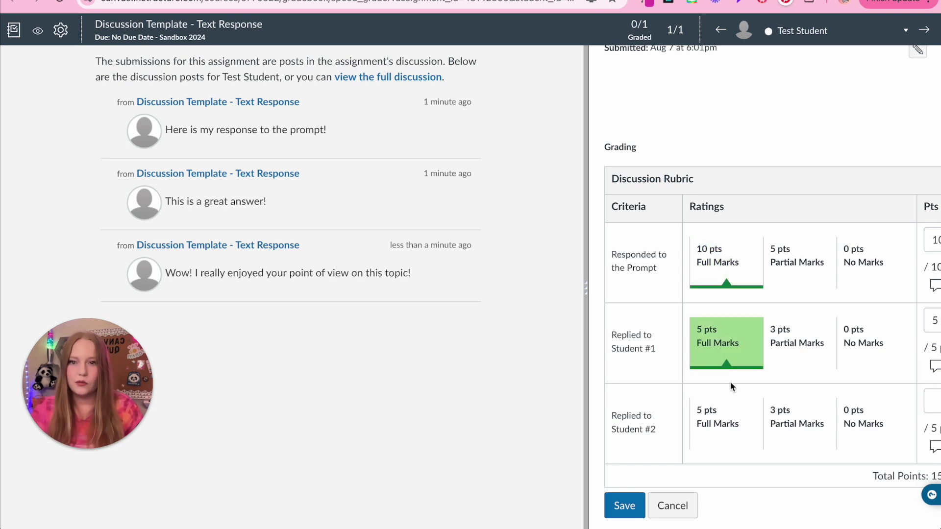
click(728, 441)
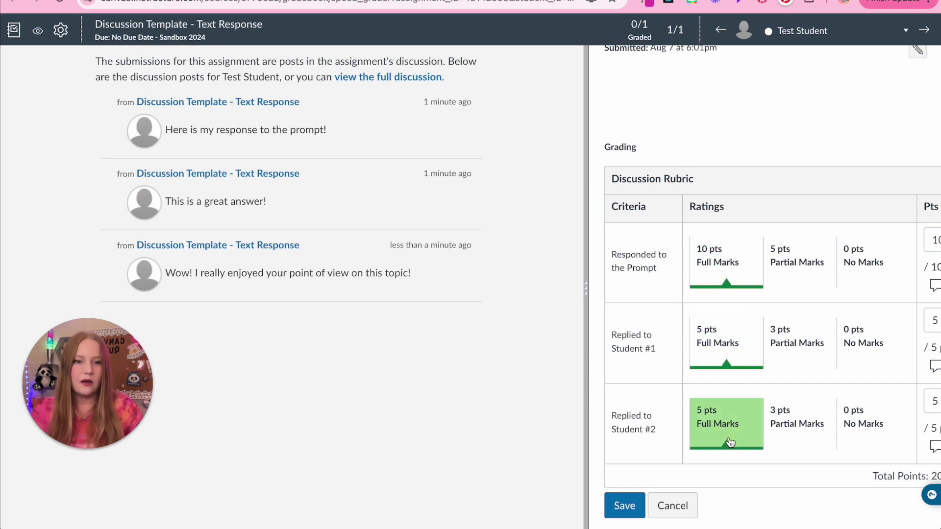
scroll(637, 426, down, 2)
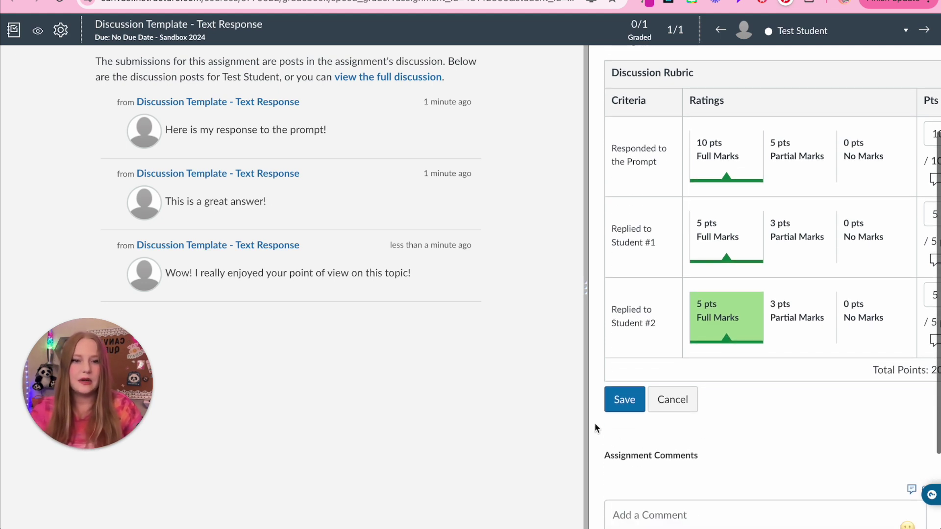
click(624, 406)
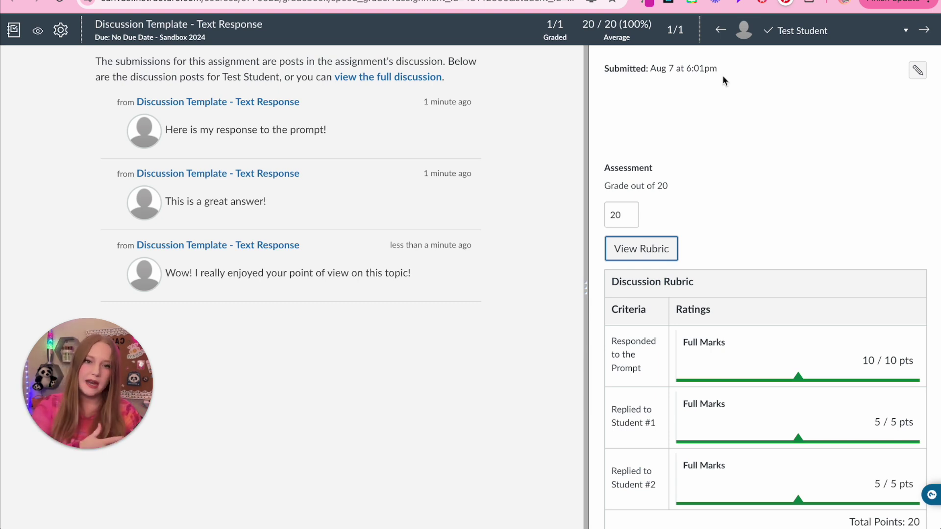
Submit a thumbs-up emoji as an assignment comment on the test student's discussion submission.
scroll(723, 78, down, 1)
scroll(725, 139, down, 3)
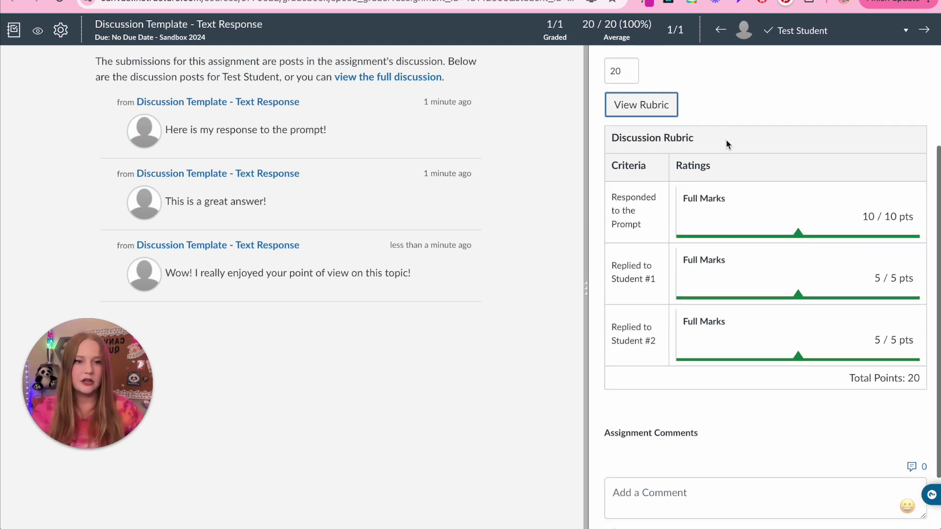
scroll(735, 377, down, 1)
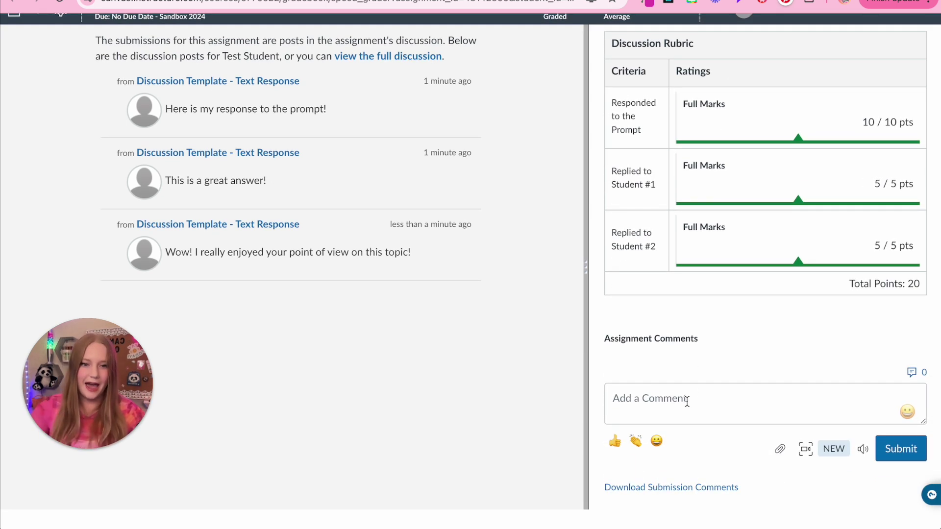
click(686, 400)
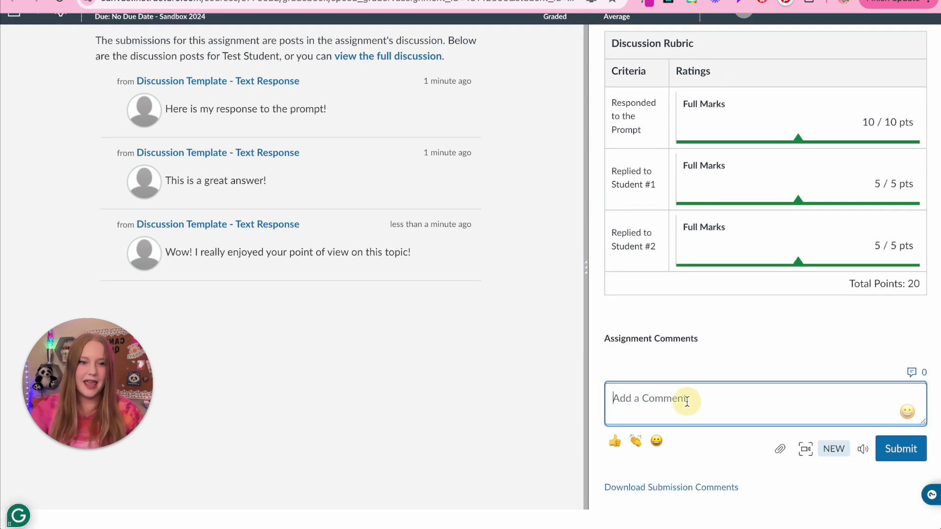
click(614, 441)
click(896, 447)
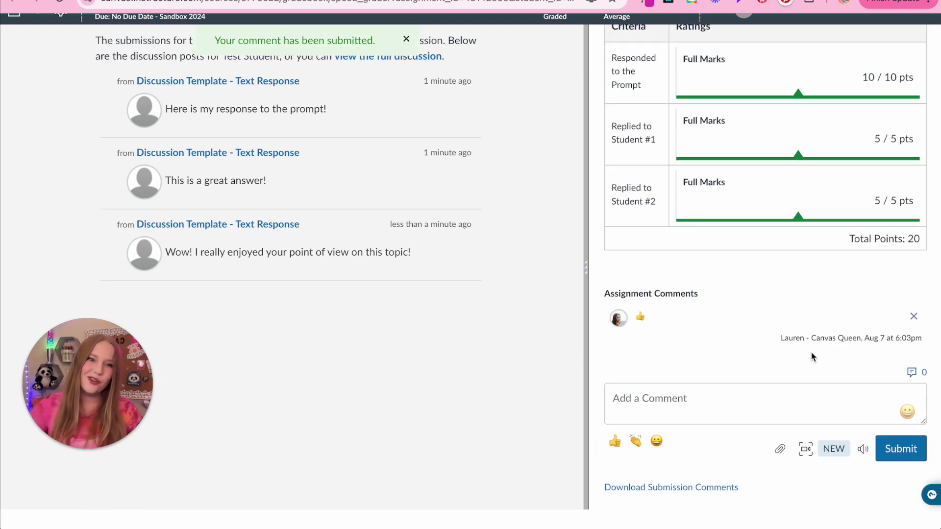
Start a Studio Capture media comment with camera and microphone access allowed, and review the screen capture, microphone and webcam choices.
click(805, 449)
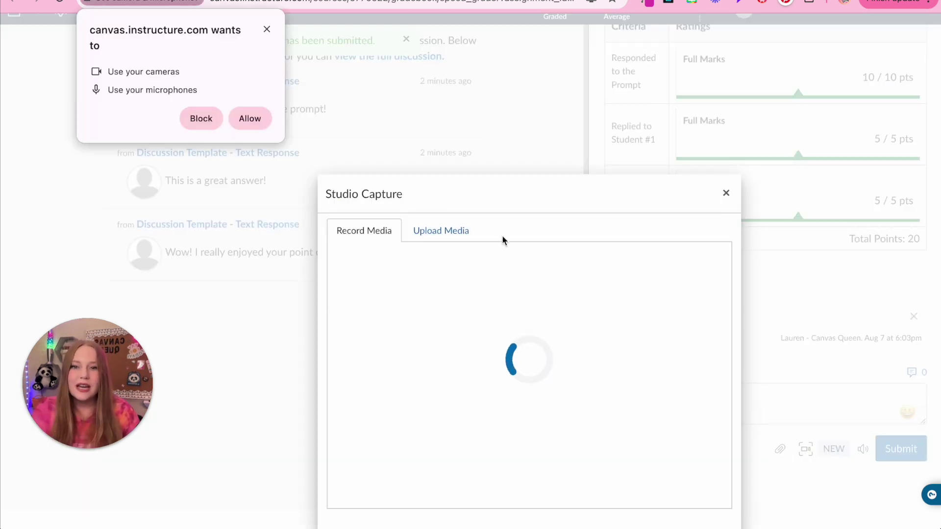
click(249, 118)
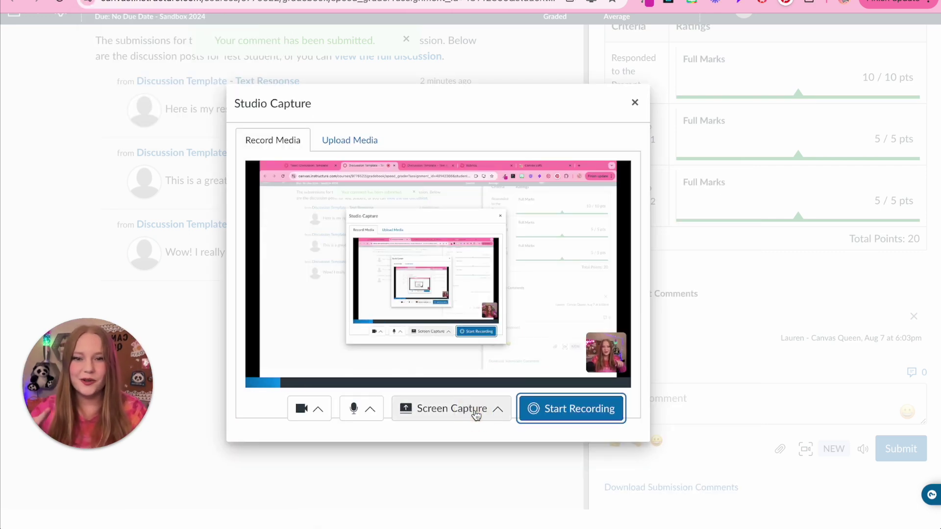
click(474, 413)
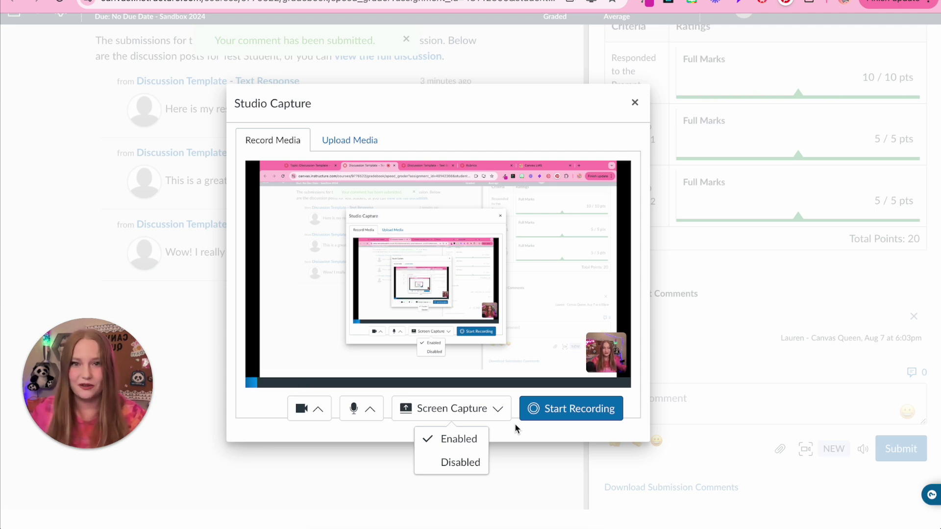
click(361, 408)
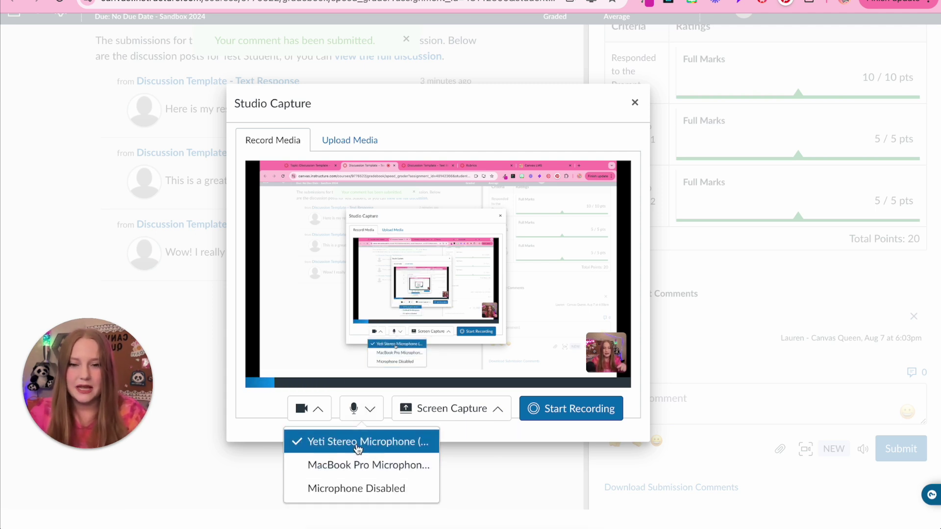
click(317, 410)
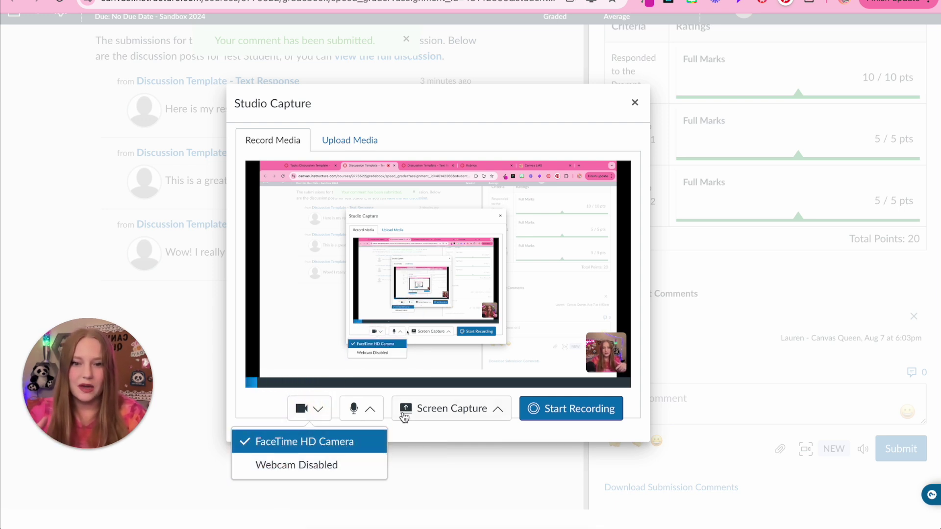
click(390, 414)
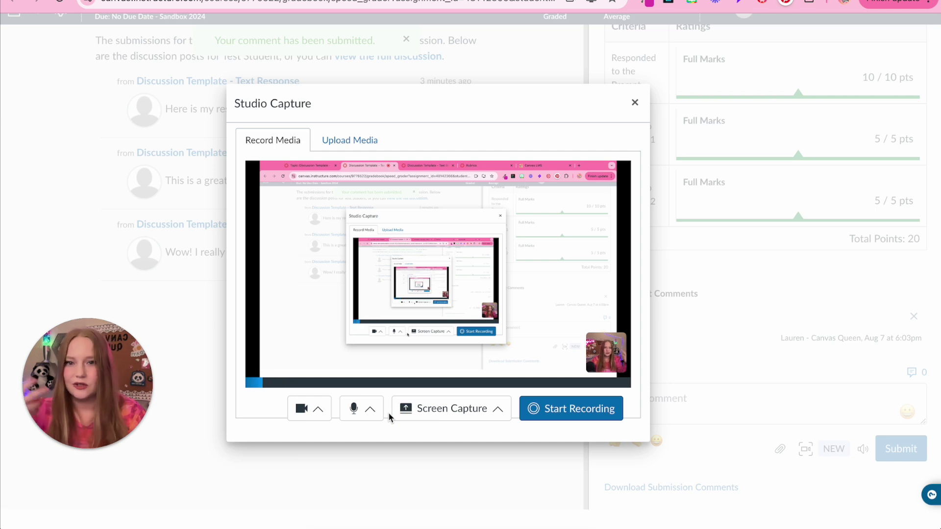
Record the screen with the capture dialog moved aside, finish the recording, and save it as a media comment.
click(598, 417)
drag(484, 100, 628, 109)
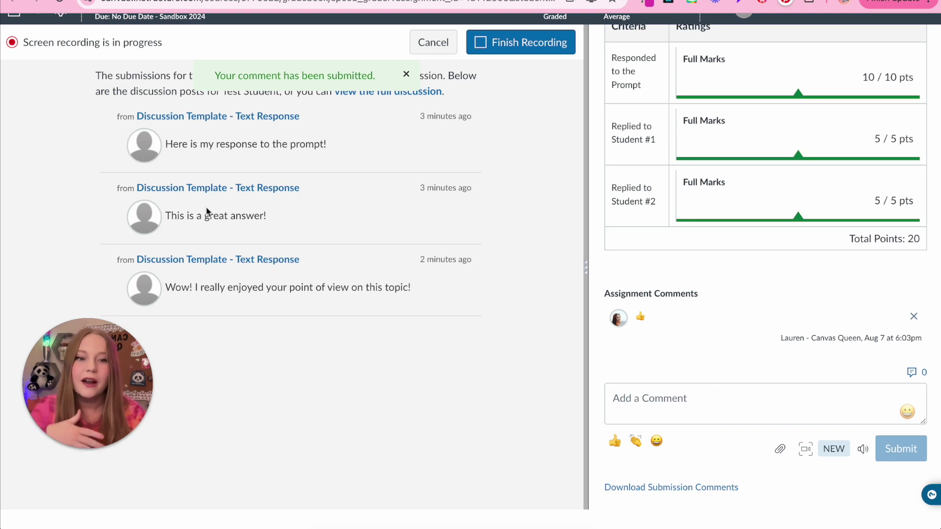
click(482, 42)
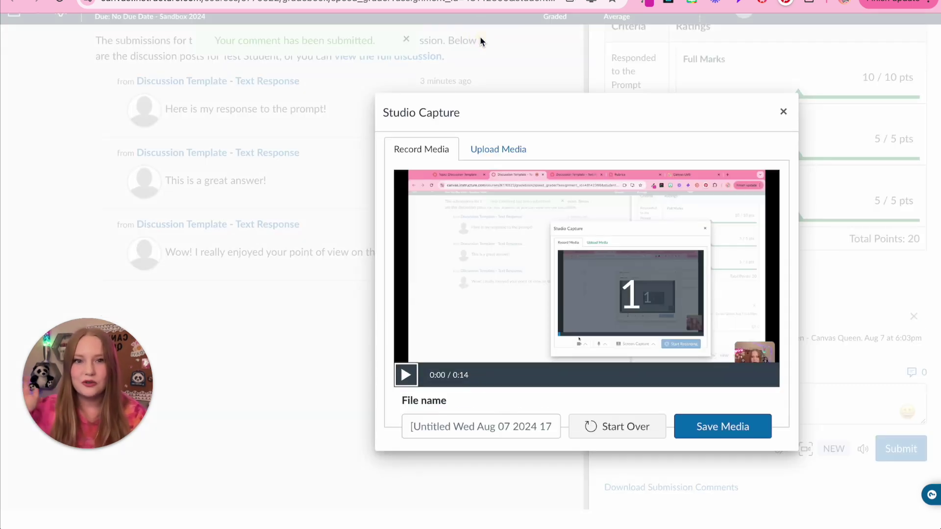
click(728, 426)
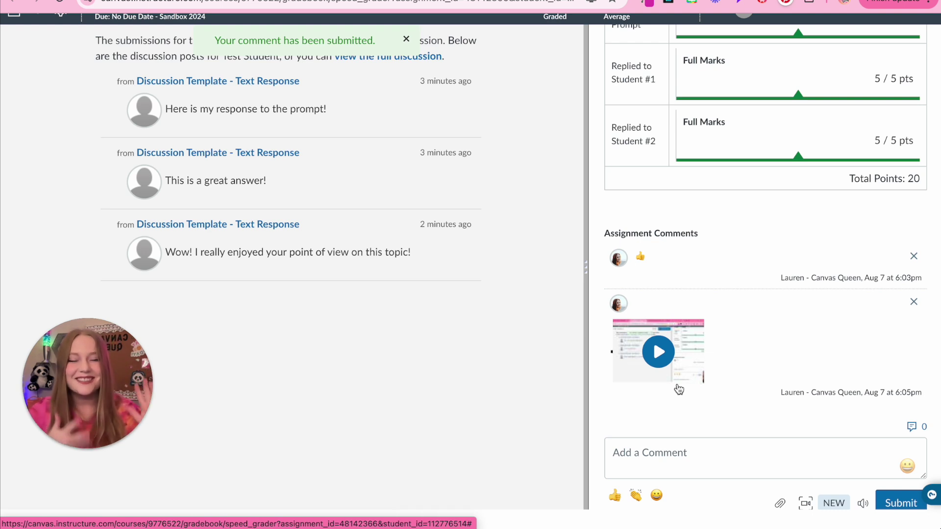
Review the posted comments and the grade visibility options, and examine the SpeedGrader keyboard shortcuts list.
scroll(715, 364, up, 1)
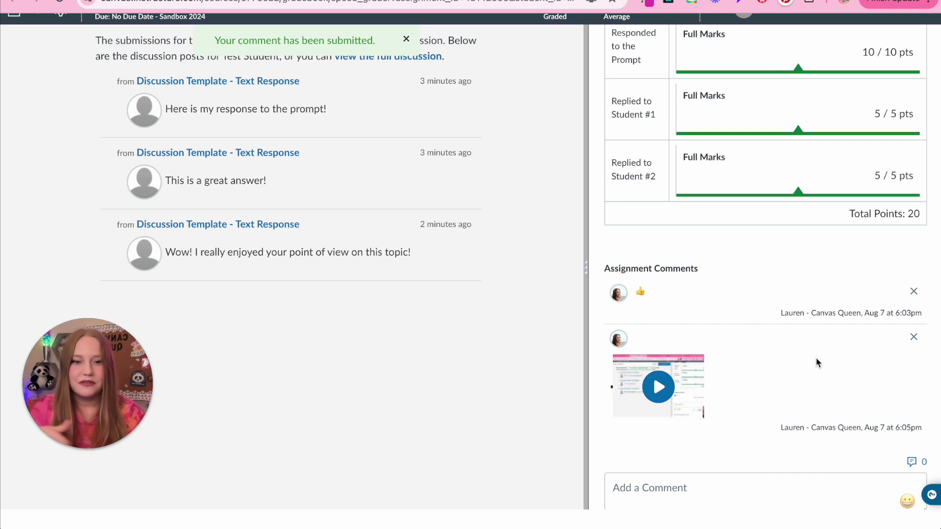
scroll(815, 361, down, 3)
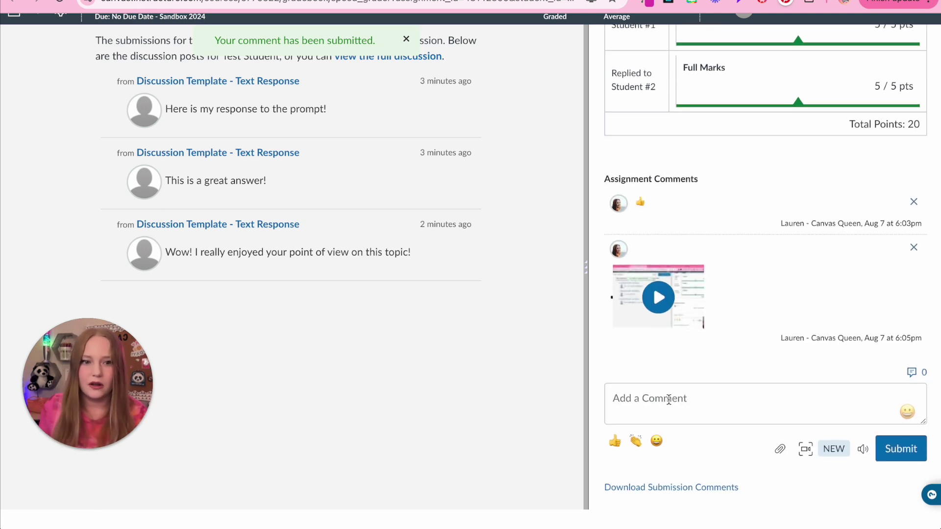
scroll(587, 380, up, 1)
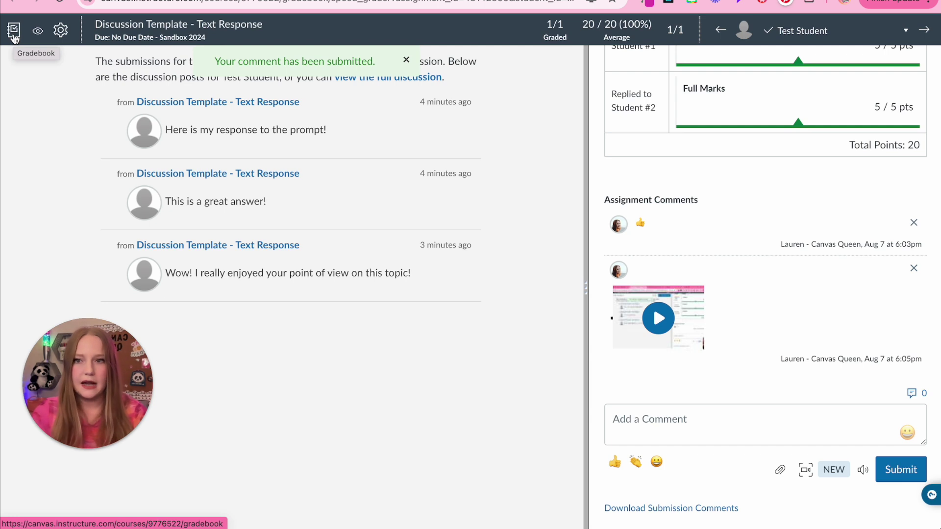
click(37, 31)
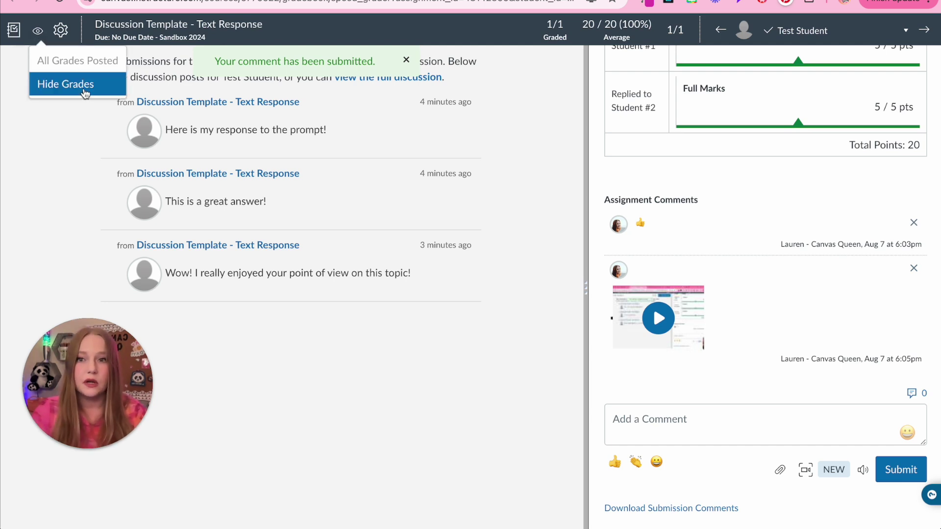
click(61, 30)
click(81, 87)
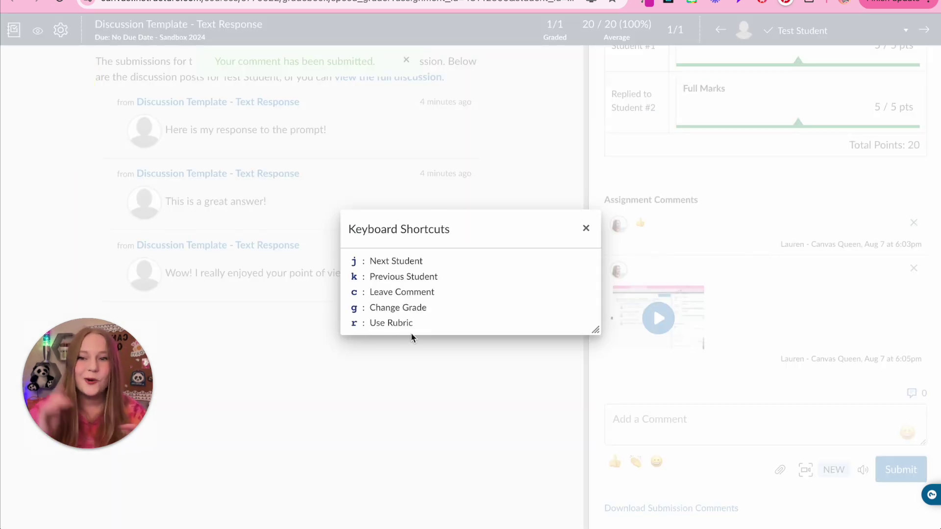
click(586, 229)
Review the student list sorting choices in the SpeedGrader options, and save the settings with student names hidden.
click(69, 34)
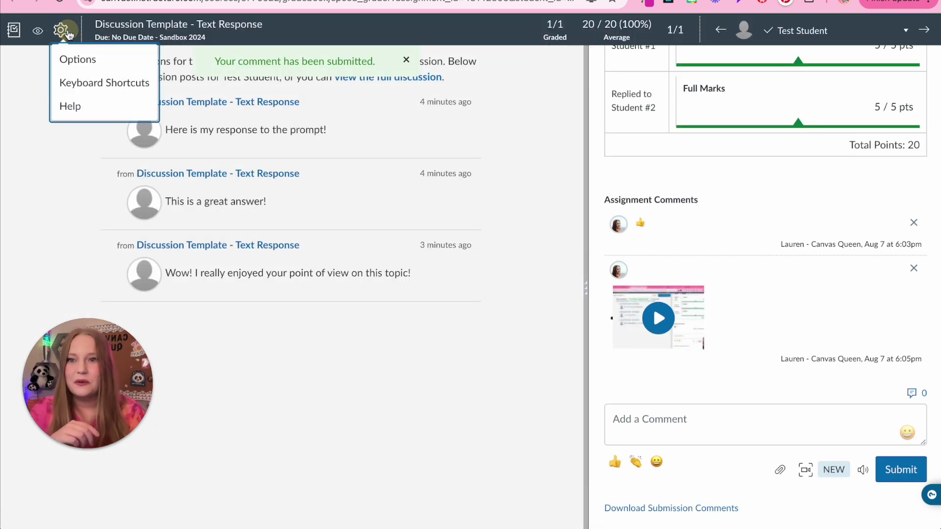
click(93, 64)
click(494, 240)
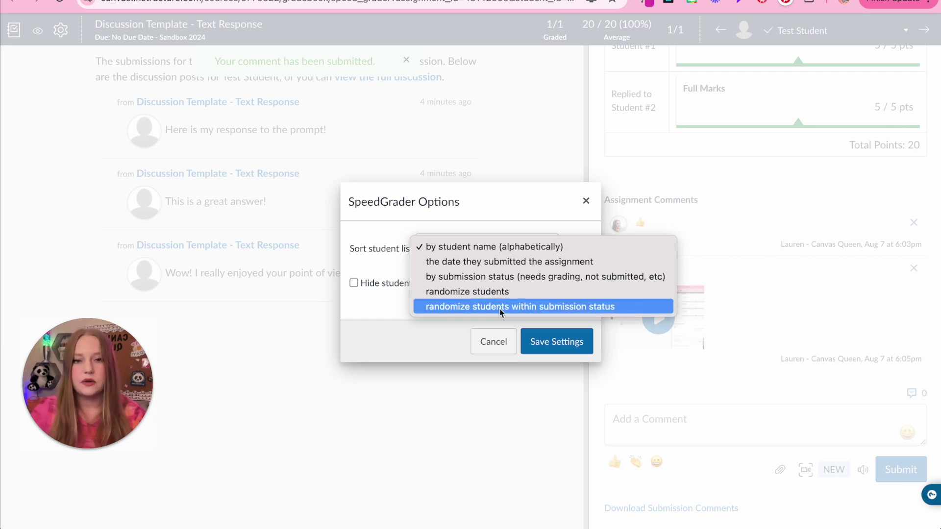
click(374, 288)
click(370, 287)
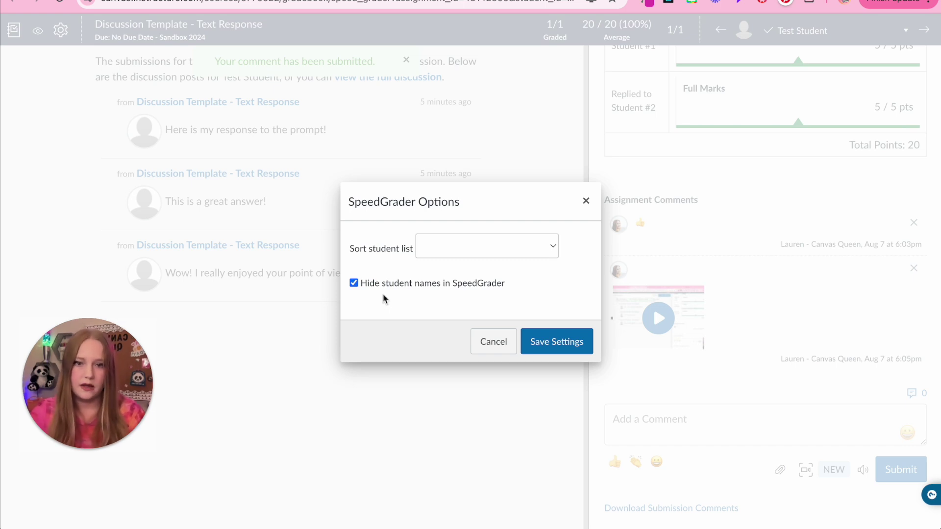
click(446, 246)
click(518, 202)
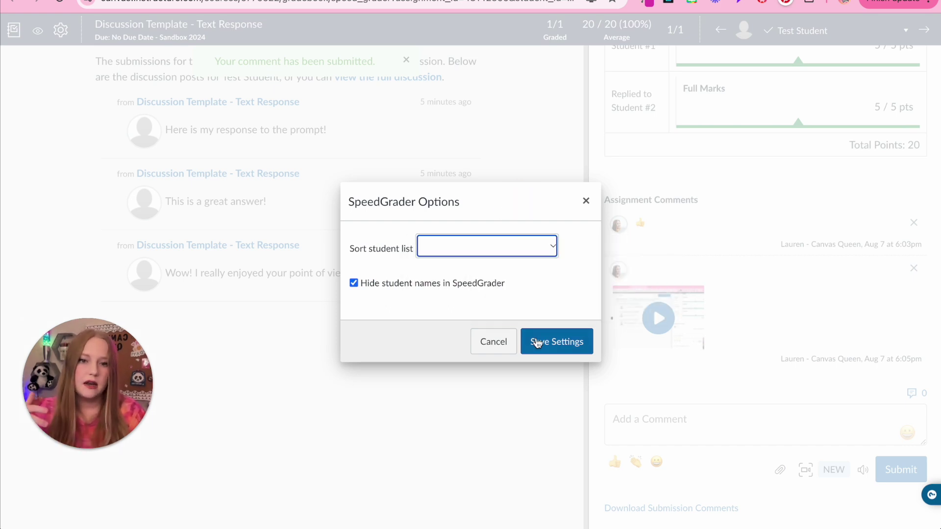
click(557, 341)
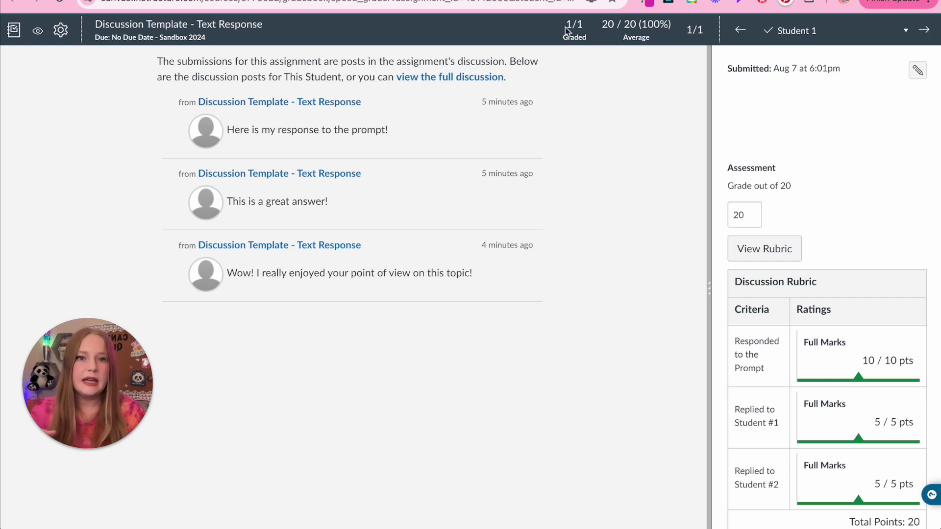
Examine the graded count and average score, and check the student list and the next-student navigation.
scroll(567, 34, up, 2)
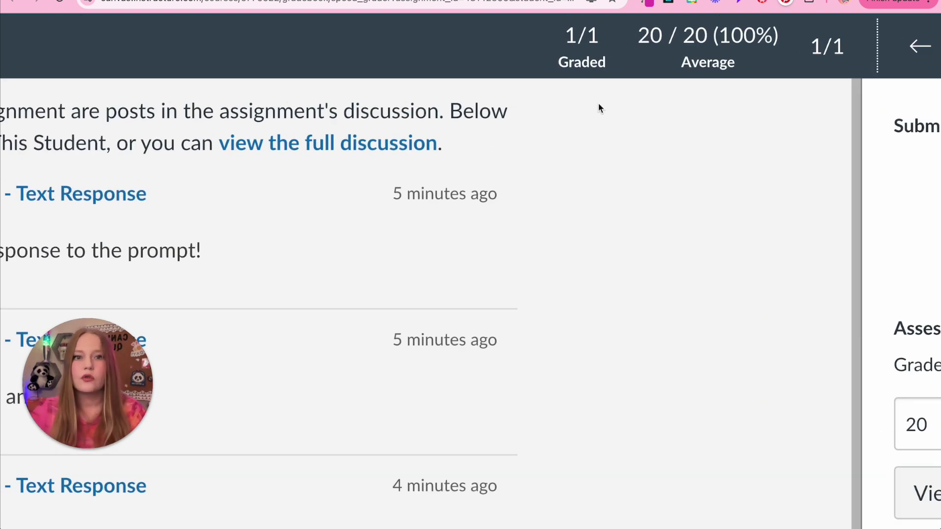
scroll(588, 108, right, 5)
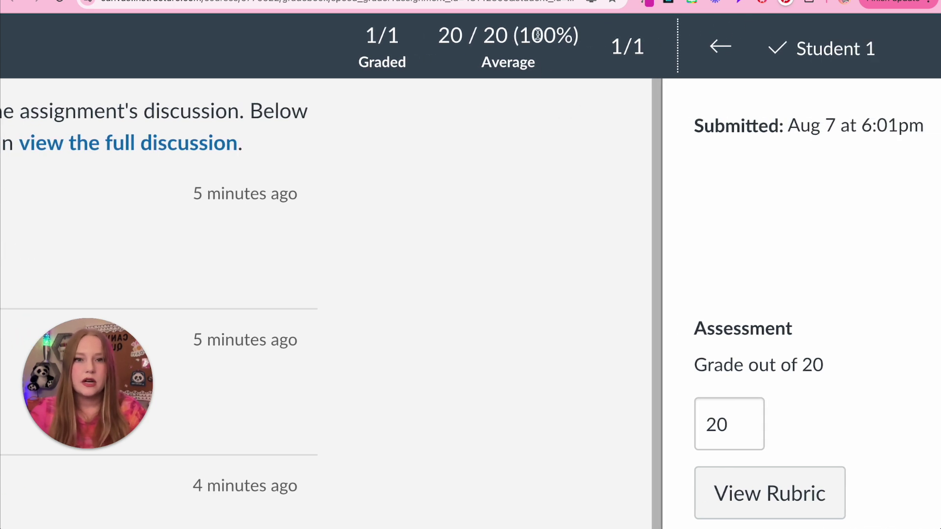
scroll(544, 51, down, 3)
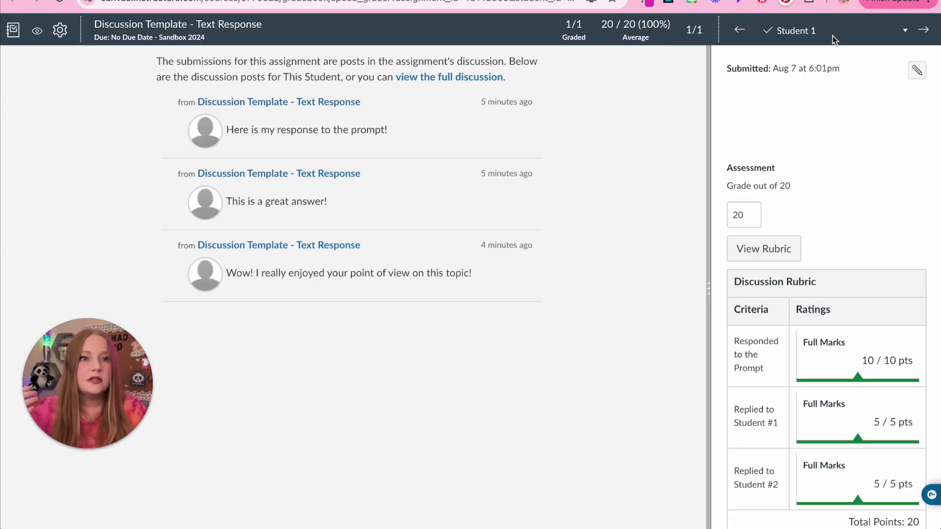
click(833, 37)
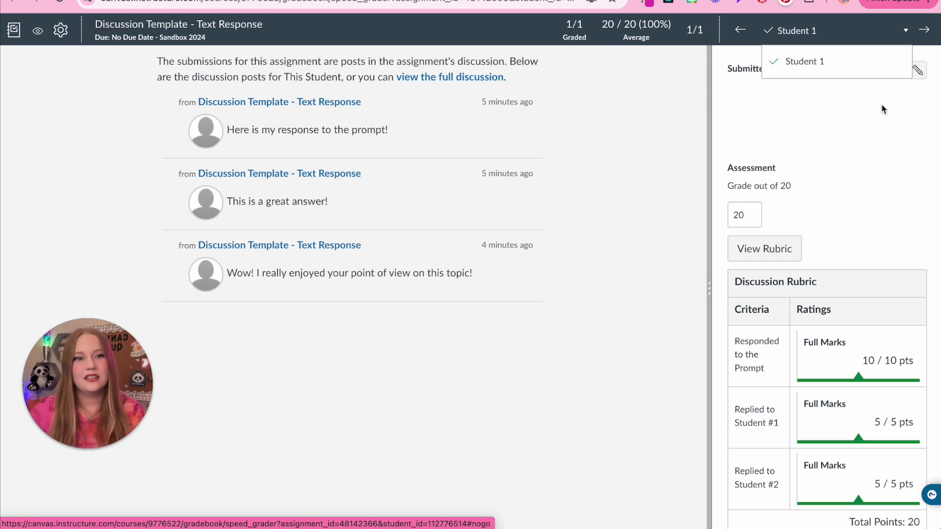
click(926, 32)
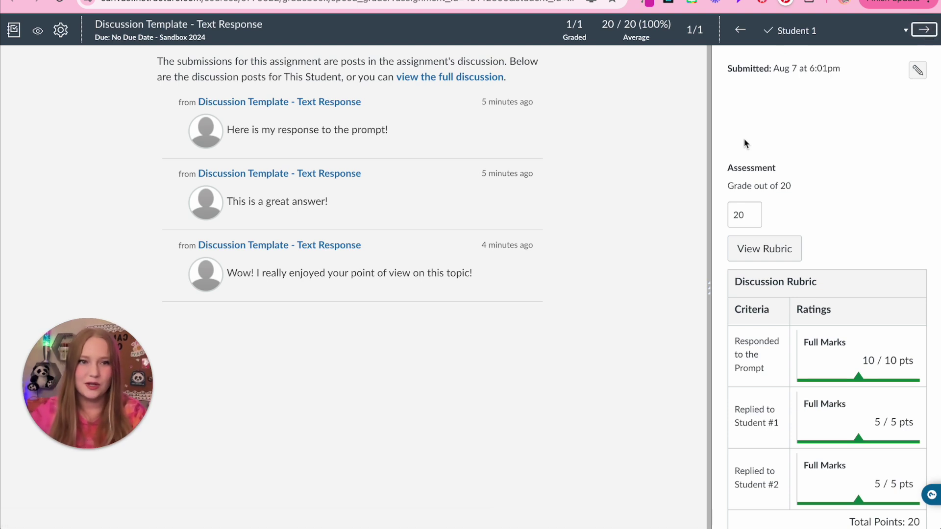
Widen the grading pane beside the discussion posts and go to the course Gradebook.
drag(709, 288, 489, 349)
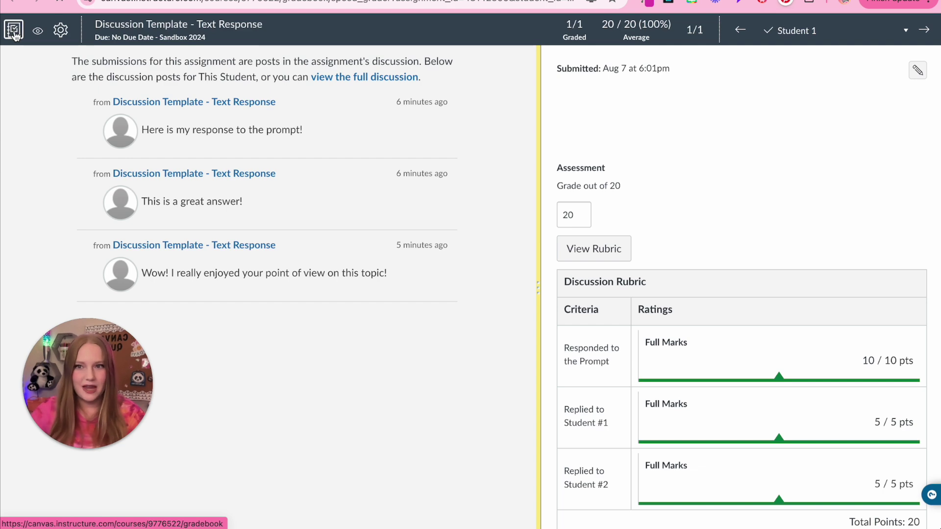
click(14, 33)
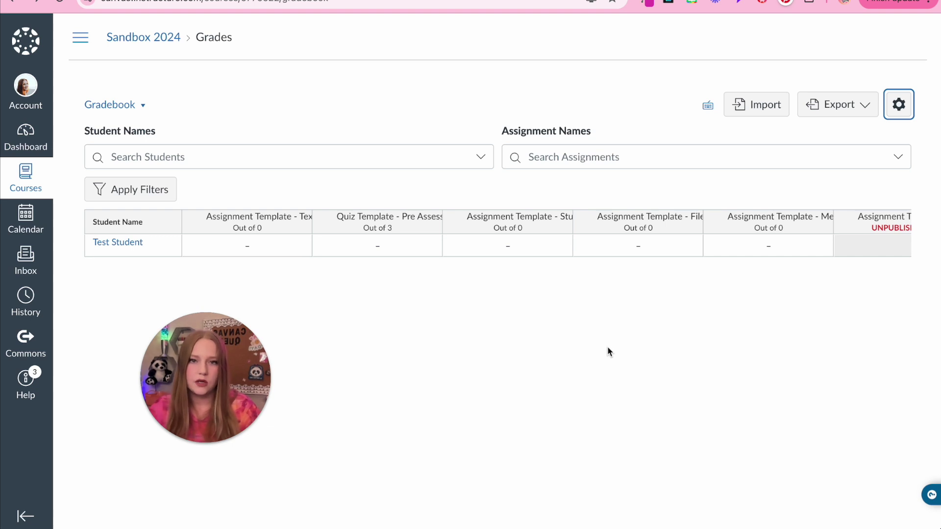
In the Gradebook view options, show the Notes column, leave out unpublished assignments, and hide the assignment group totals.
click(899, 104)
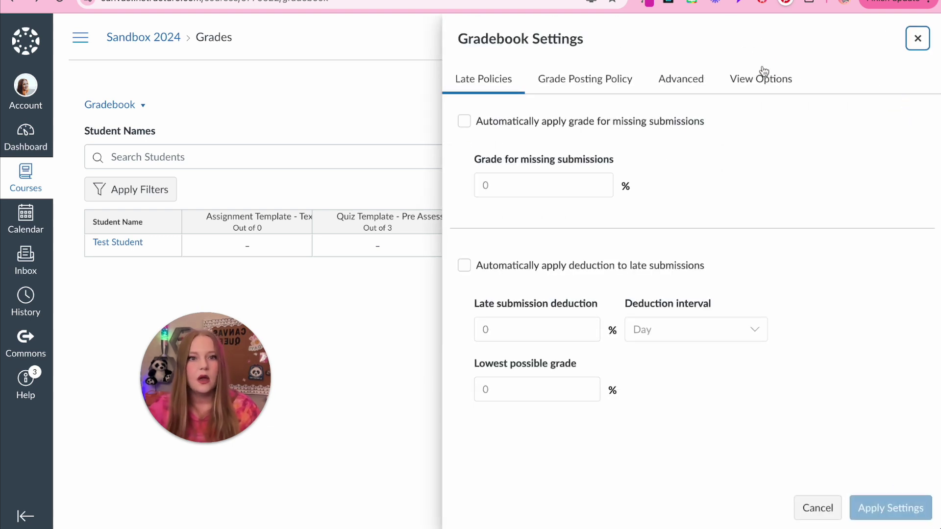
click(762, 74)
scroll(813, 301, down, 1)
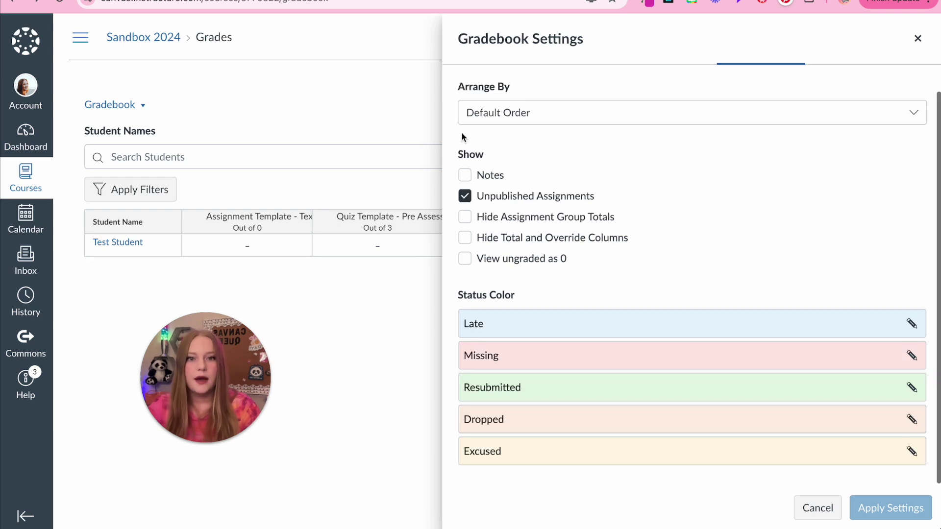
click(466, 177)
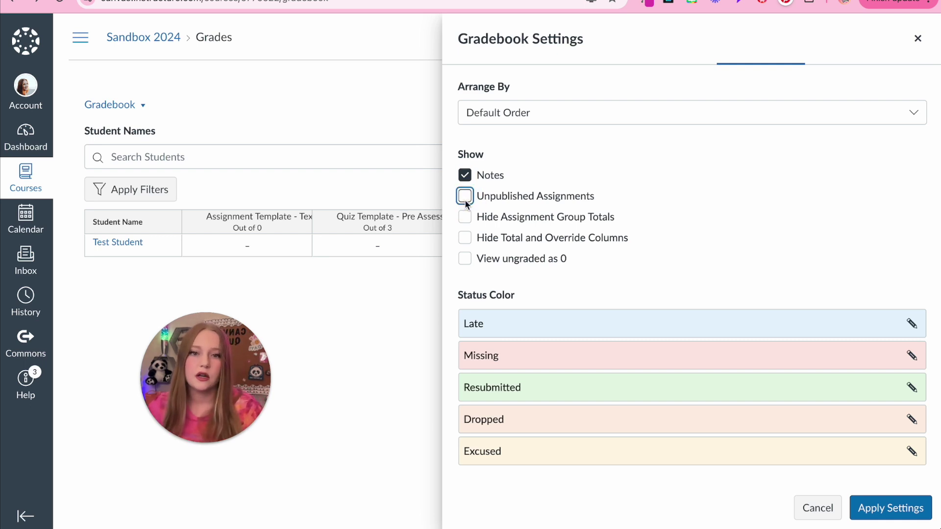
scroll(528, 272, down, 1)
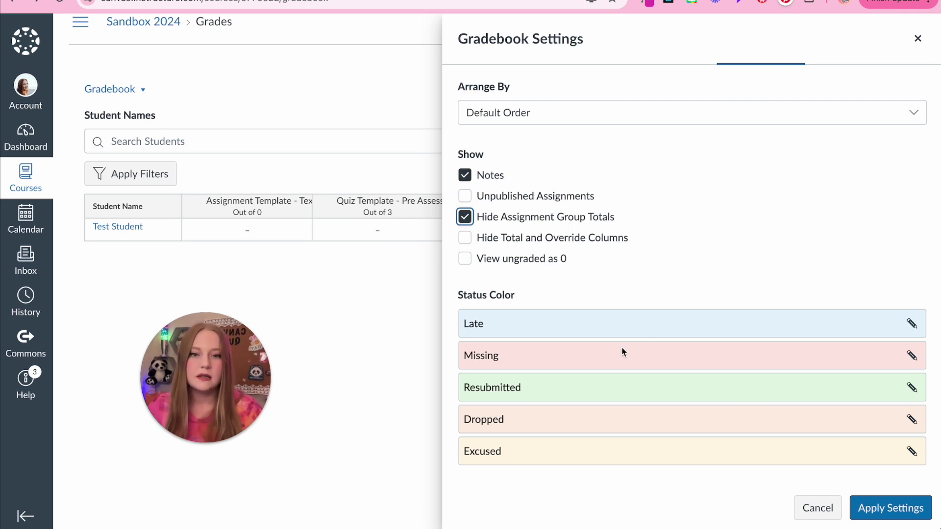
Read the View ungraded as 0 explanation without enabling it, and turn Notes and Hide Assignment Group Totals back off.
click(470, 257)
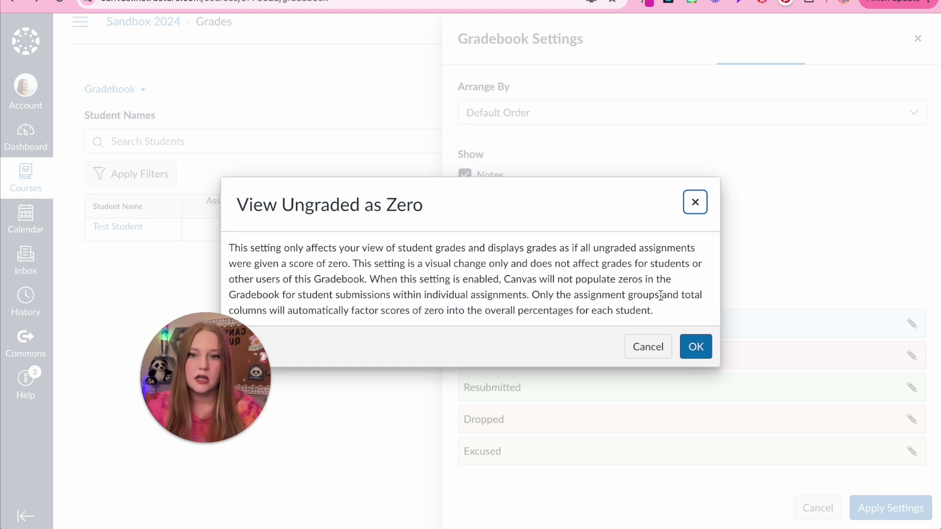
click(695, 202)
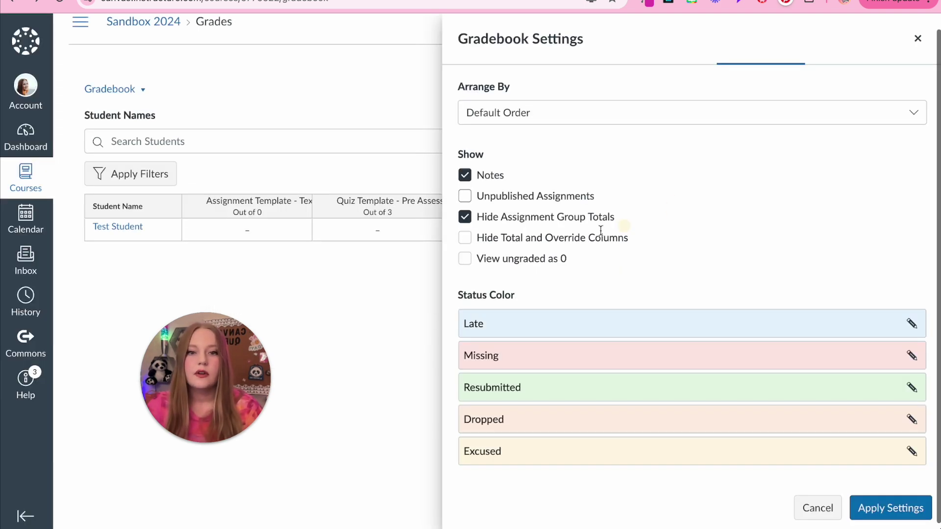
click(465, 216)
click(465, 175)
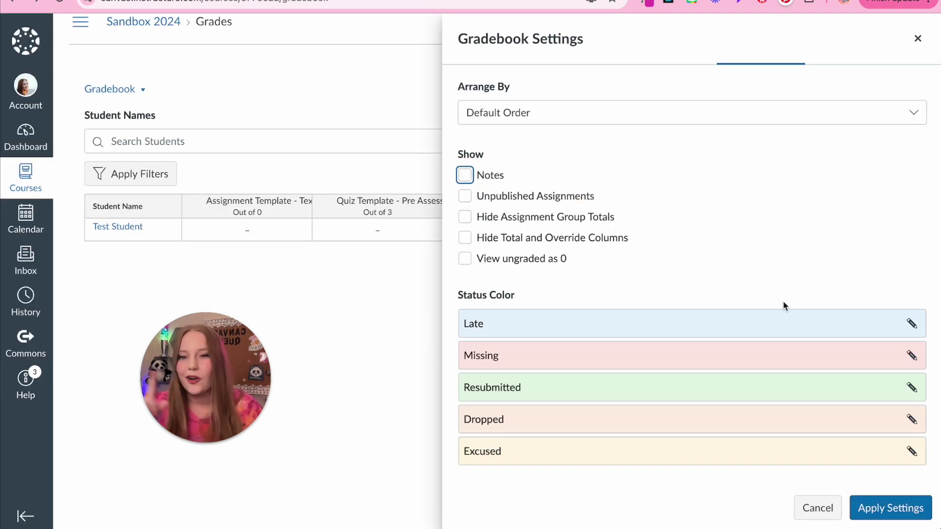
Arrange the Gradebook by Due Date - Oldest to Newest, apply the settings, and look across the assignment columns.
key(shift+Tab)
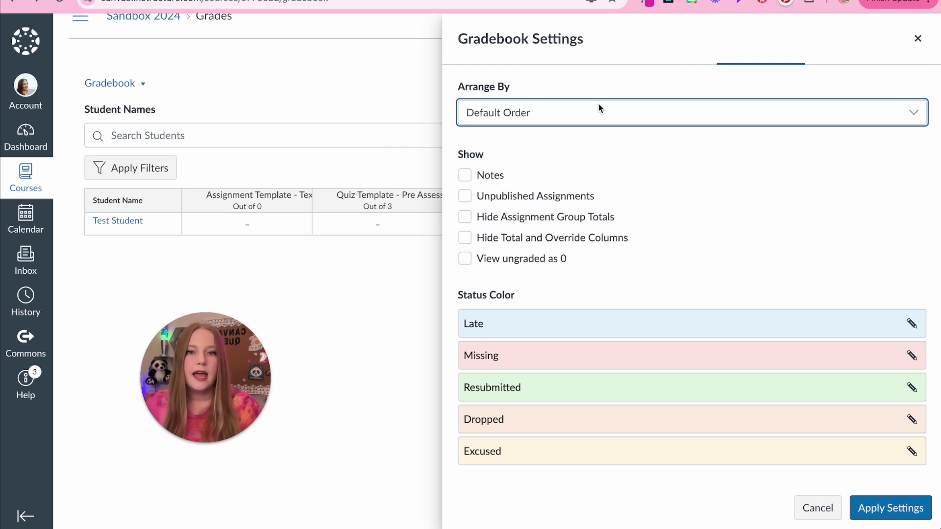
click(579, 114)
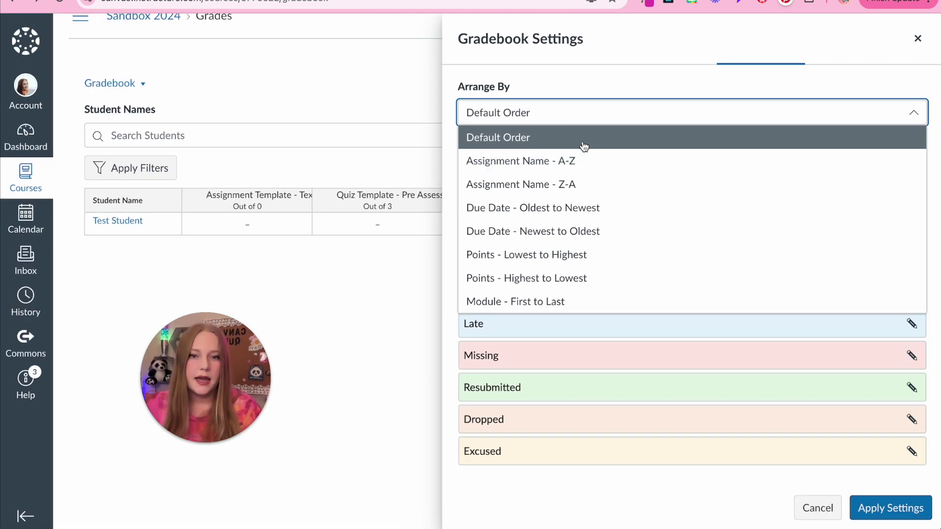
click(530, 210)
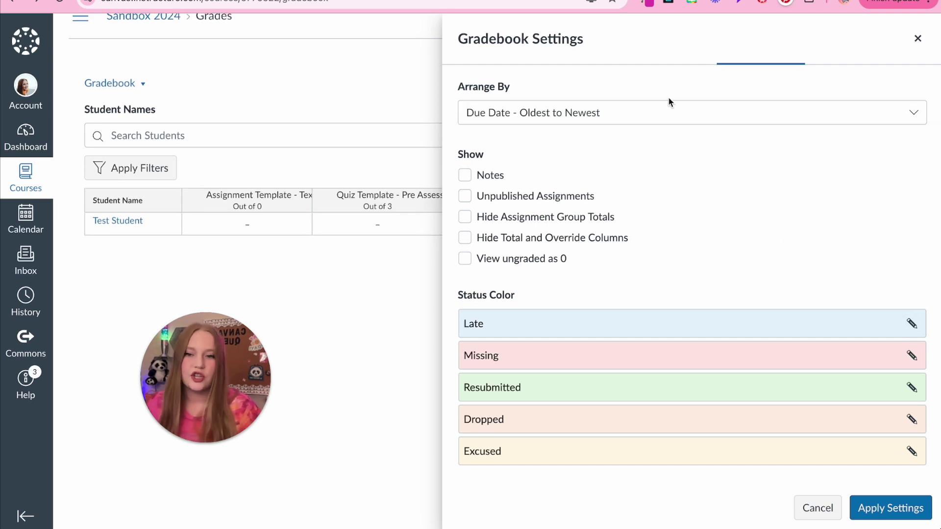
click(885, 514)
scroll(753, 249, right, 10)
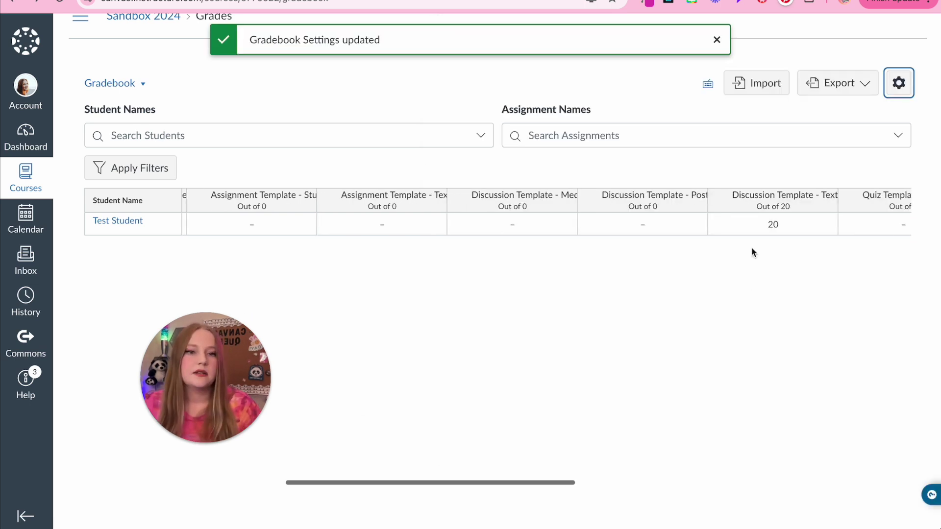
scroll(751, 252, left, 15)
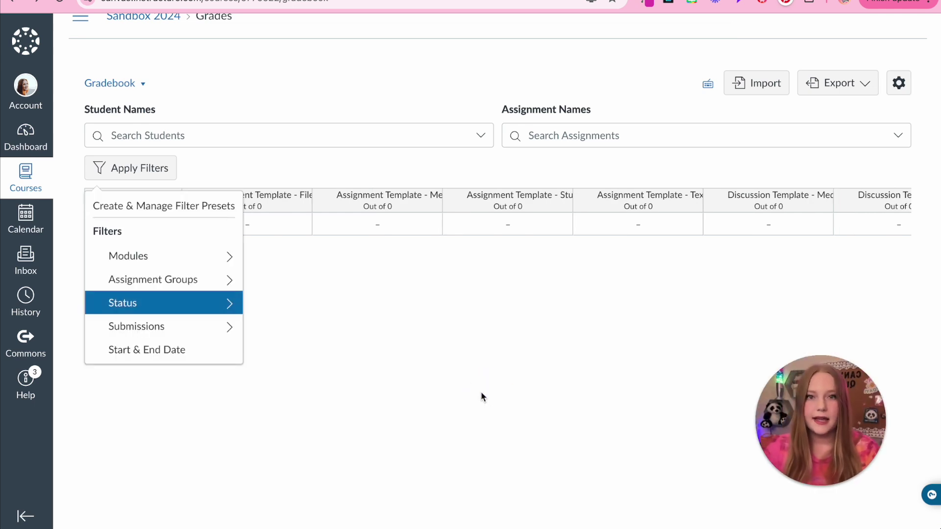
Filter the Gradebook by both the teacher template module and Module 1, and narrow it to Module 1 only.
click(201, 257)
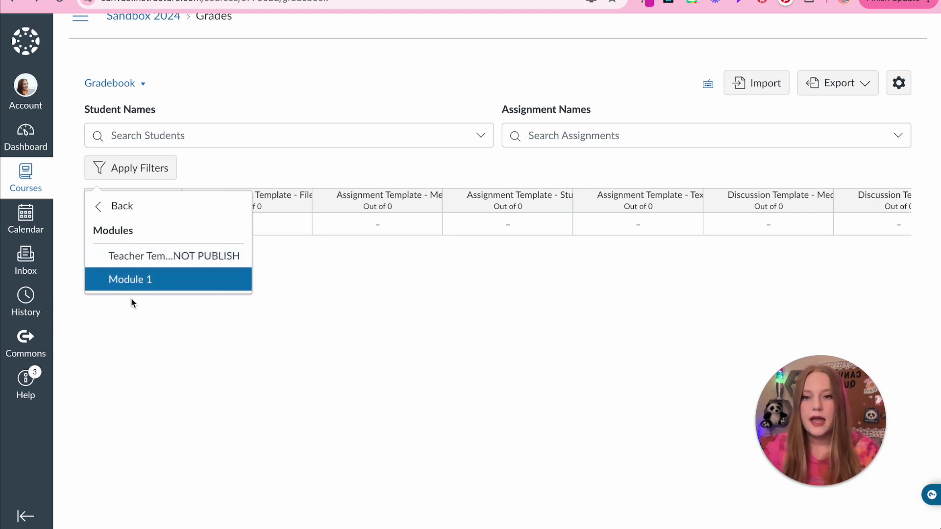
click(168, 253)
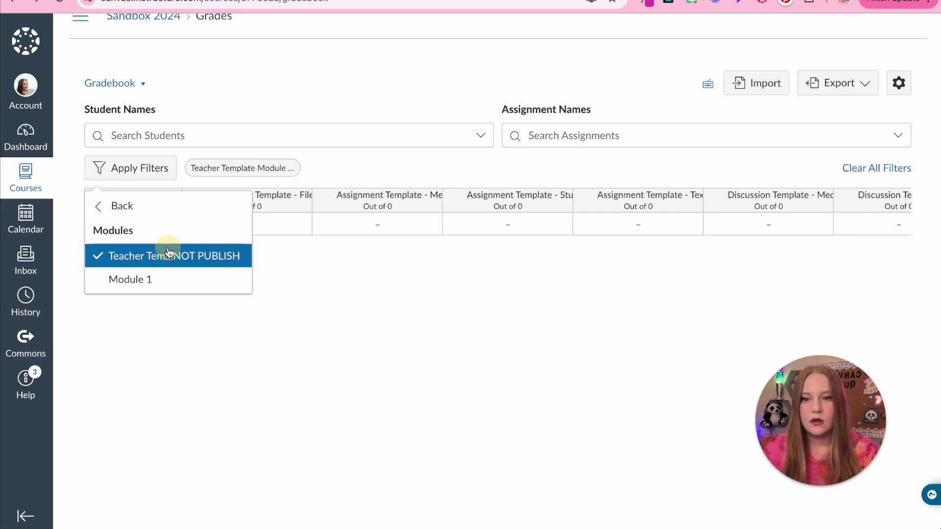
click(126, 278)
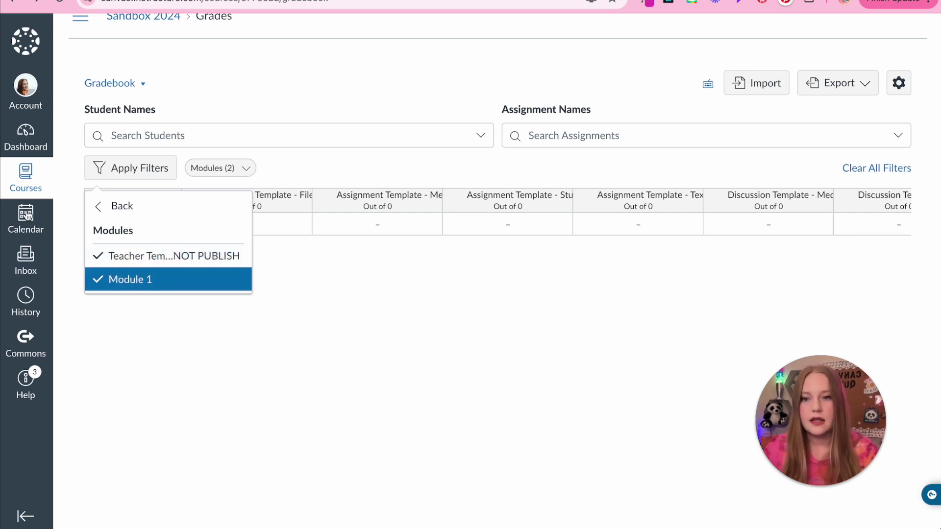
click(100, 258)
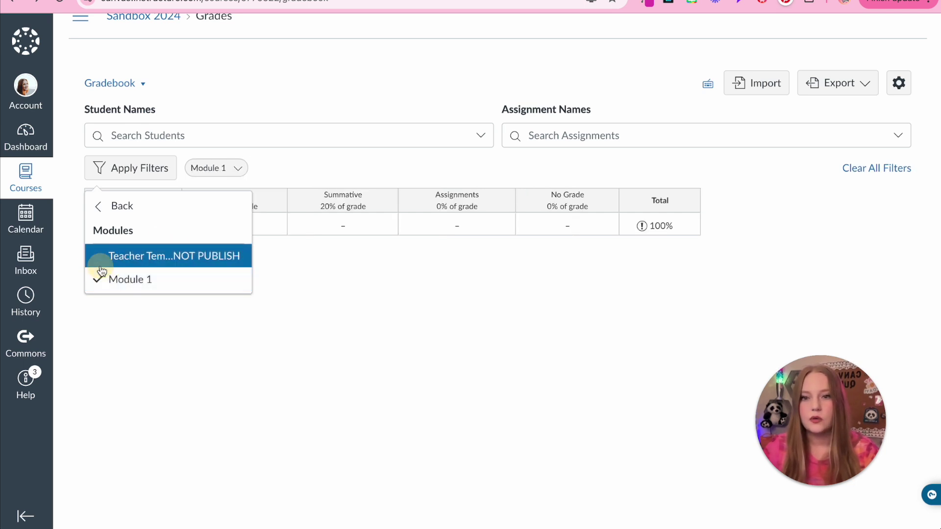
click(436, 293)
Filter the Gradebook to the Resubmitted status, and clear the status and module filters.
click(147, 168)
click(142, 306)
click(149, 310)
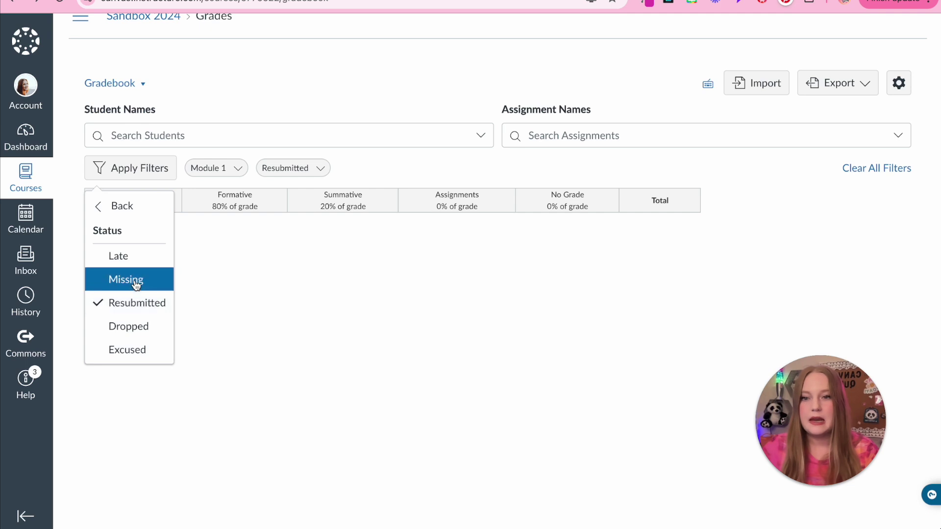
click(99, 205)
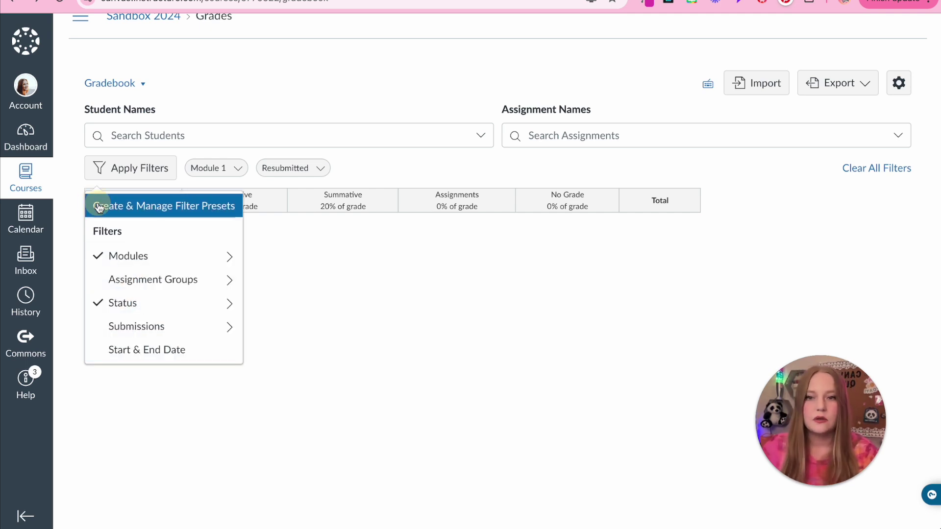
click(120, 302)
click(119, 303)
click(100, 205)
Filter the Gradebook by the Formative assignment group and switch the filter to Summative.
click(162, 279)
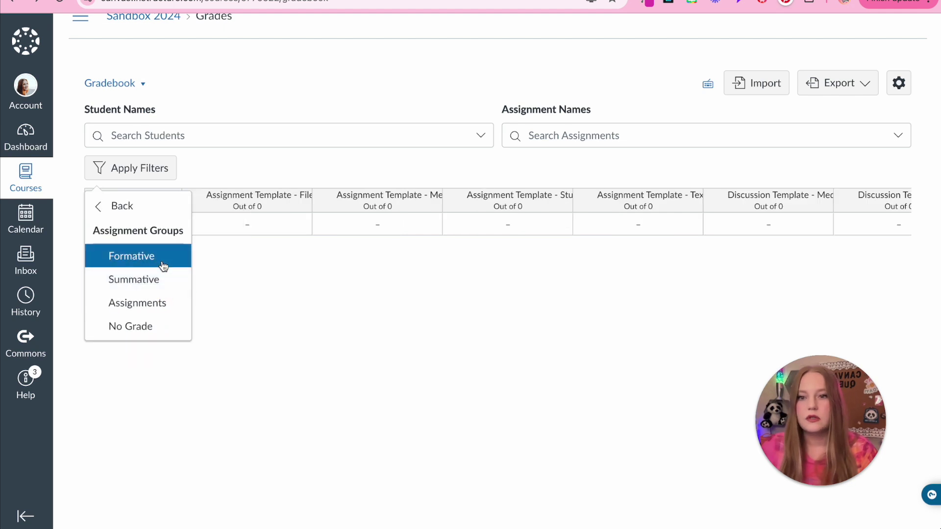
click(163, 265)
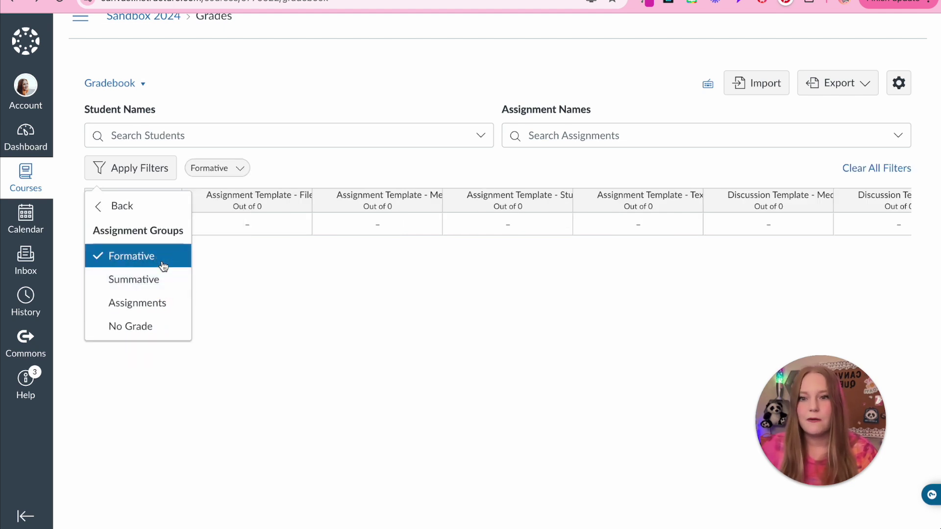
click(163, 266)
click(147, 279)
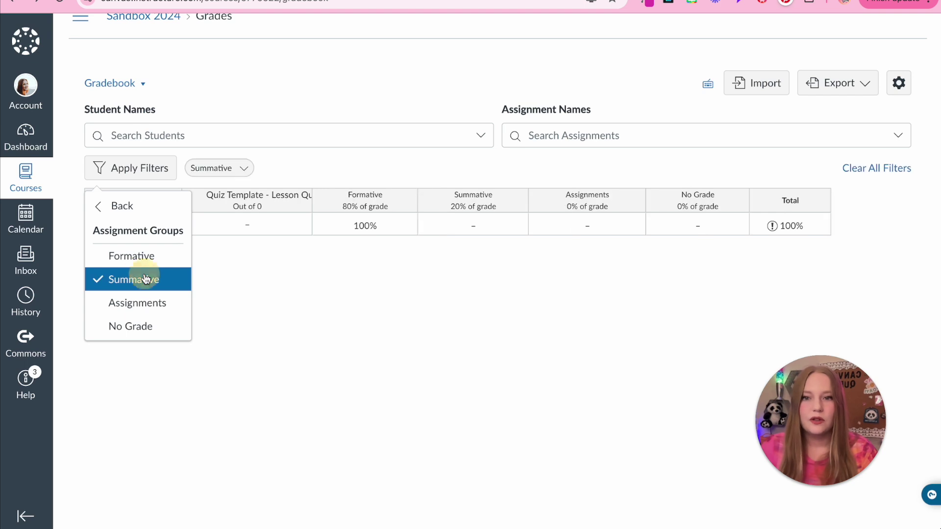
click(245, 367)
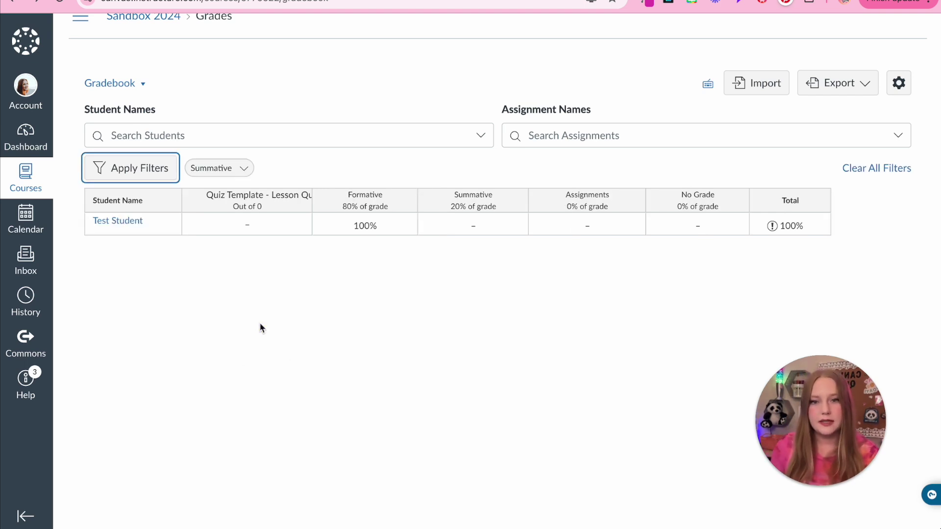
Check the assignment name search and remove the Summative filter from the Gradebook.
click(548, 131)
key(Escape)
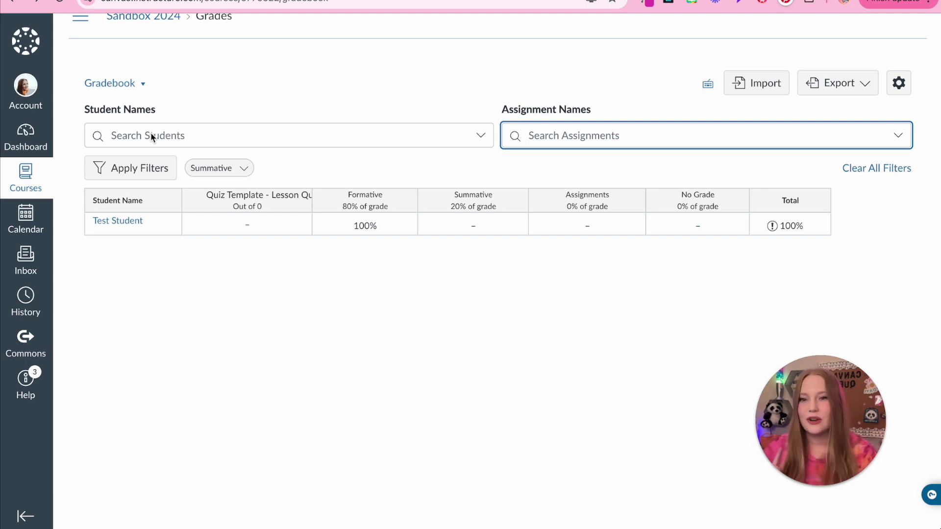
click(219, 168)
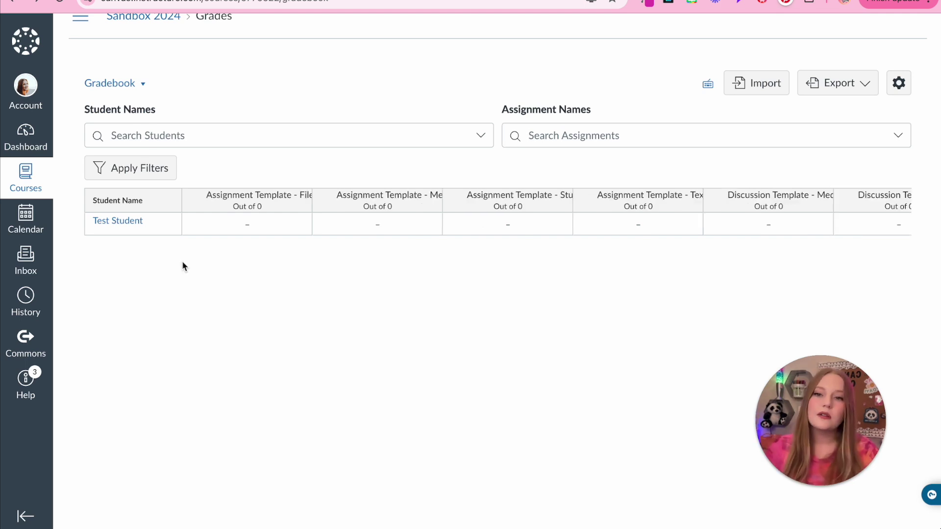
Open the test student's individual grades page from their Gradebook details.
click(132, 225)
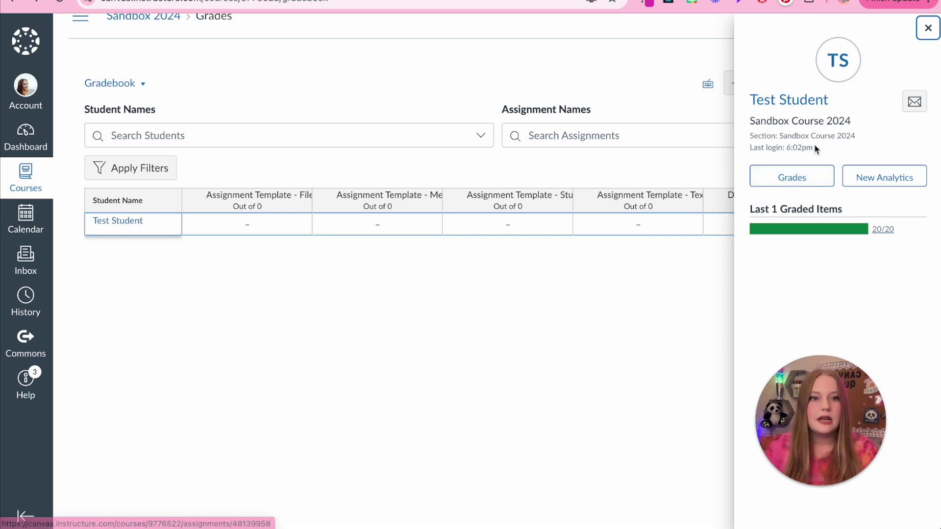
click(800, 184)
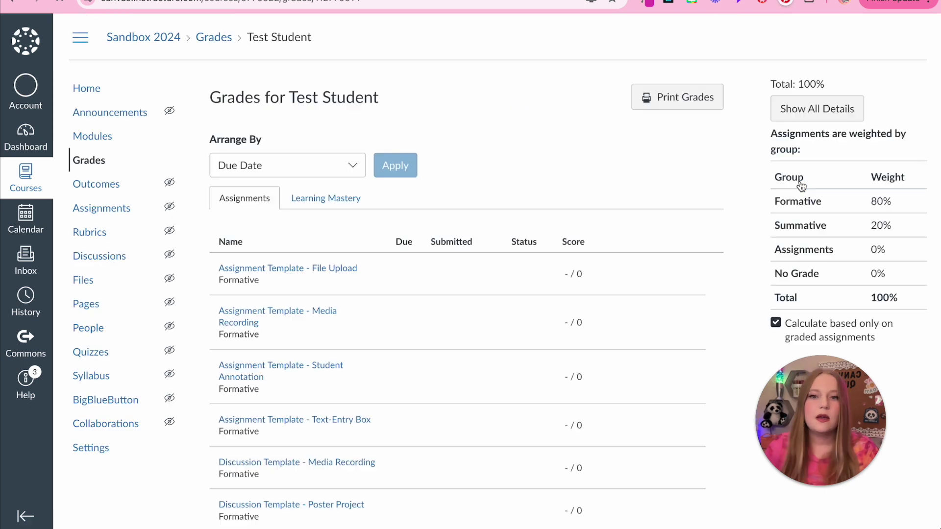
scroll(666, 228, down, 2)
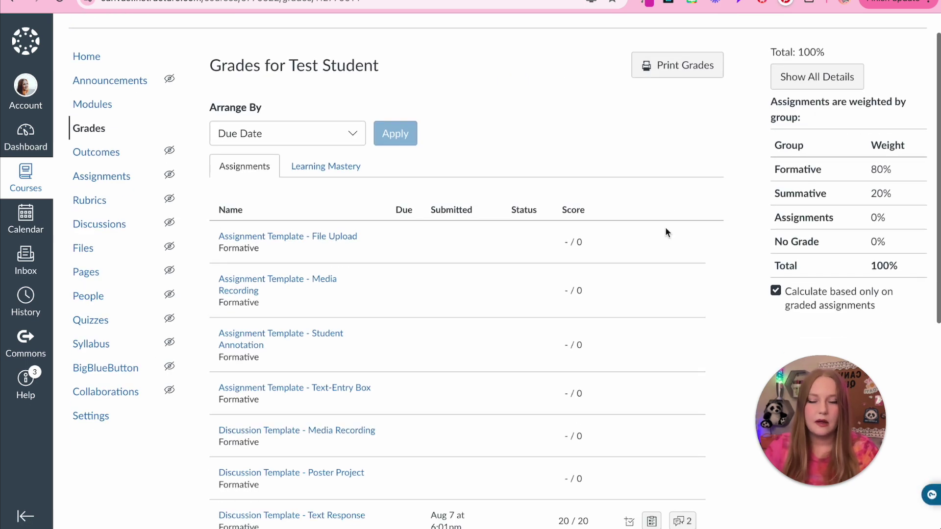
Examine the assignment group labels, such as Formative and Summative, listed under each assignment on the student's grades page.
scroll(270, 268, right, 2)
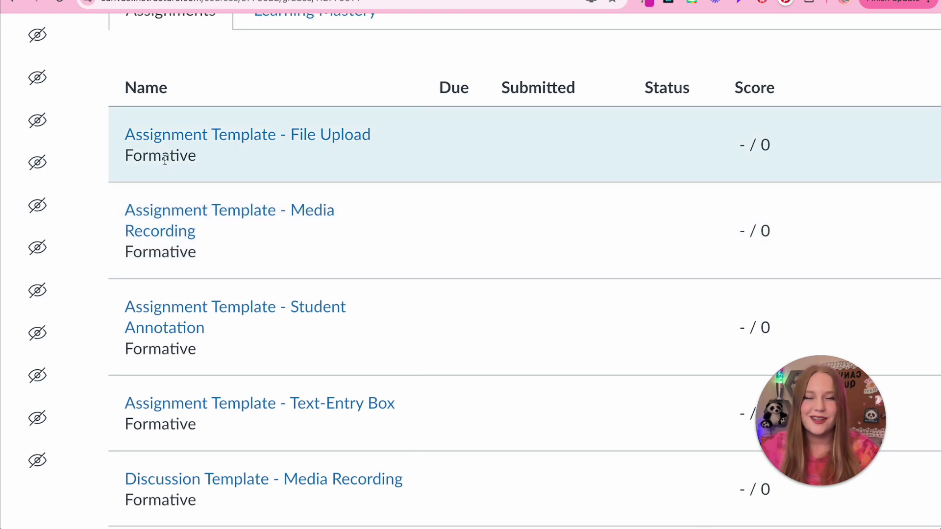
double_click(165, 159)
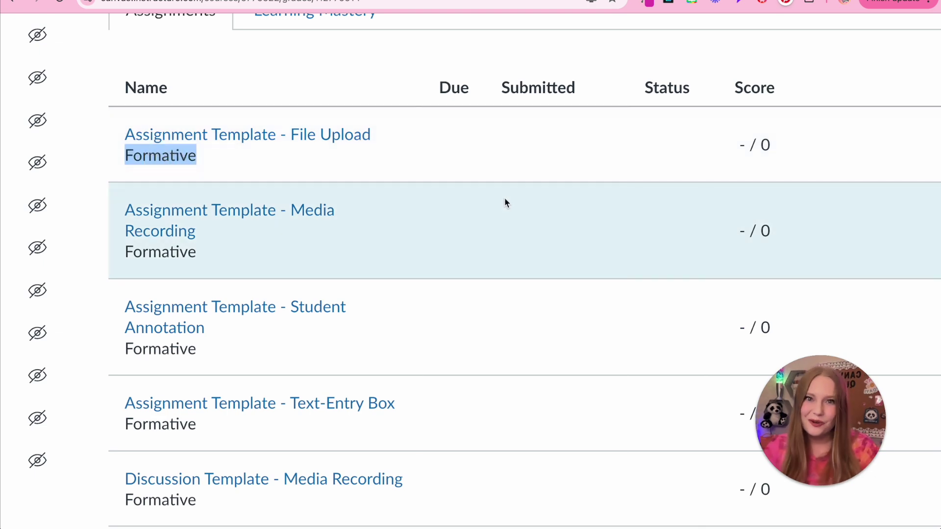
scroll(503, 204, down, 3)
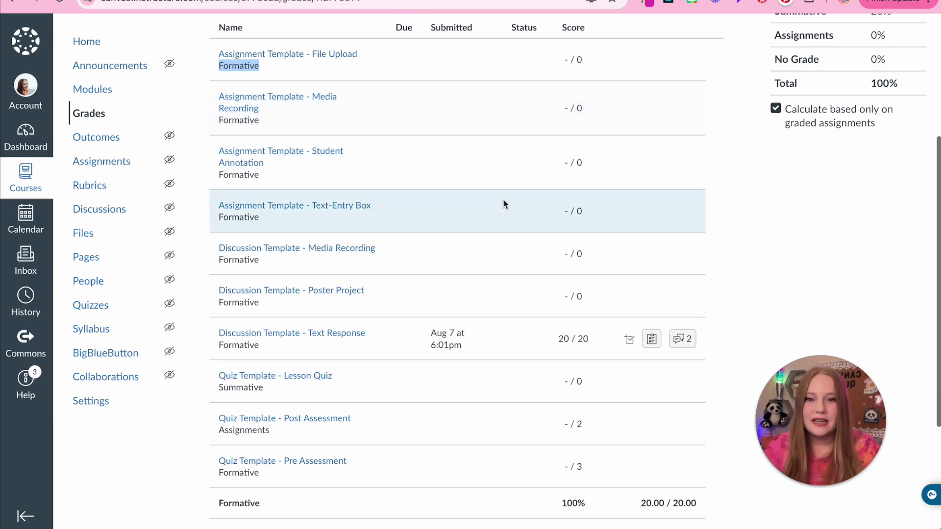
scroll(502, 203, down, 2)
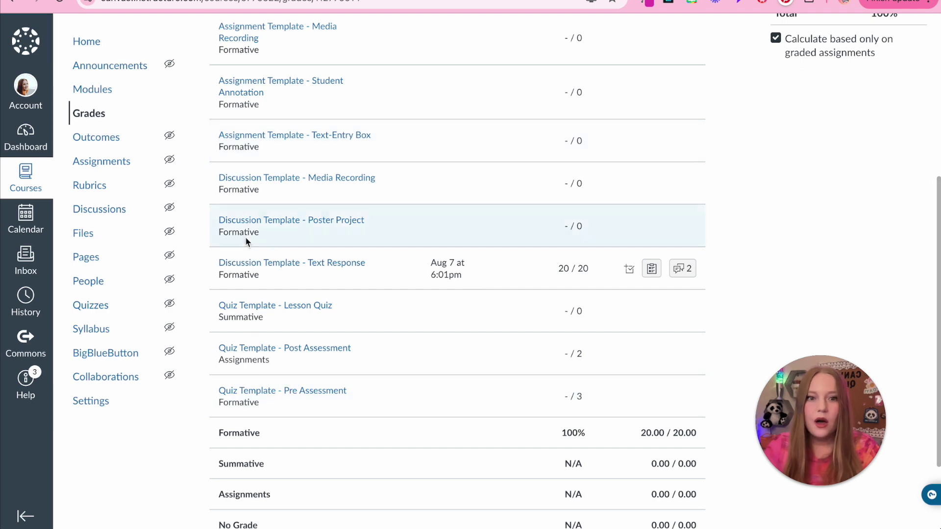
double_click(239, 275)
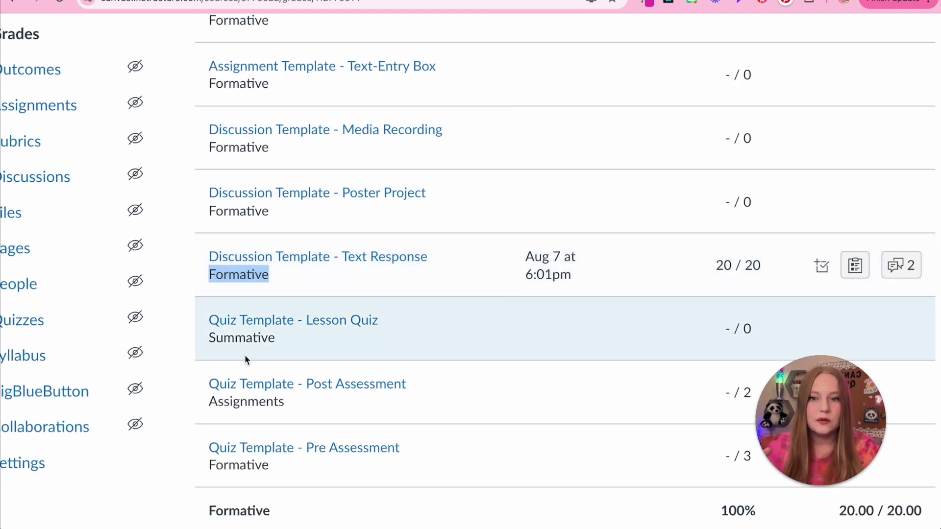
double_click(244, 319)
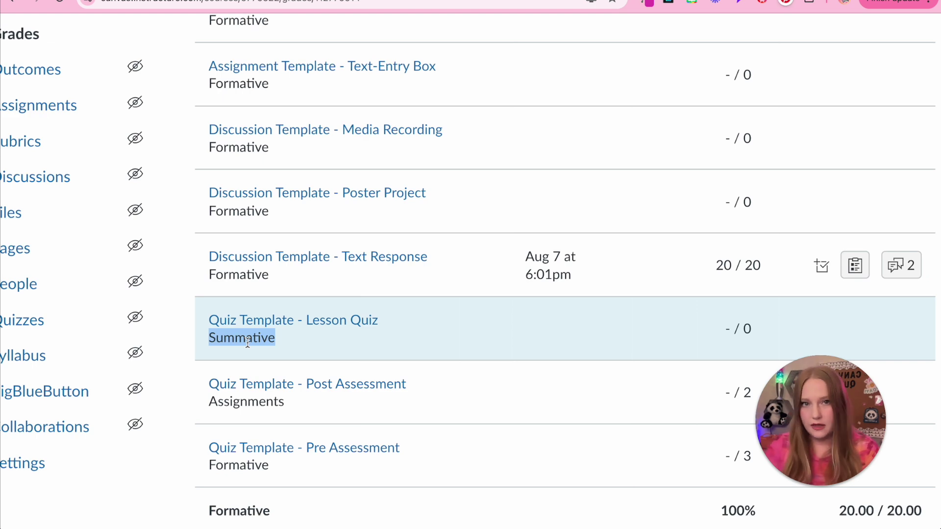
View the rubric assessment for Discussion Template - Text Response on the student's grades page.
scroll(593, 135, down, 1)
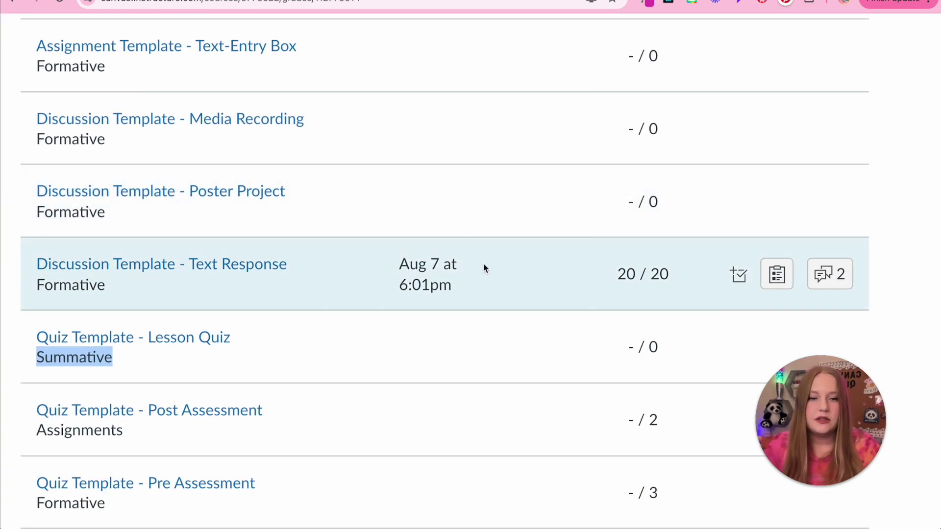
click(777, 275)
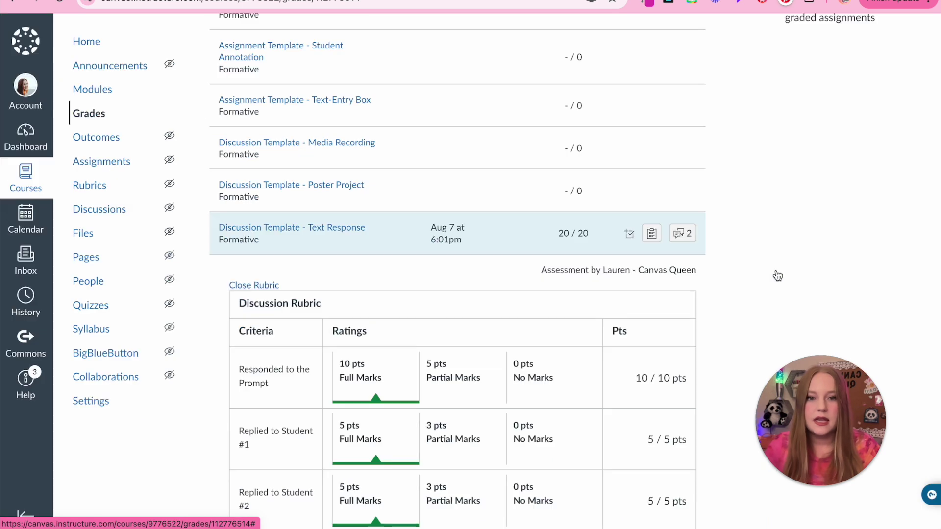
Open the feedback comments for Discussion Template - Text Response and play the attached video comment.
scroll(777, 274, down, 1)
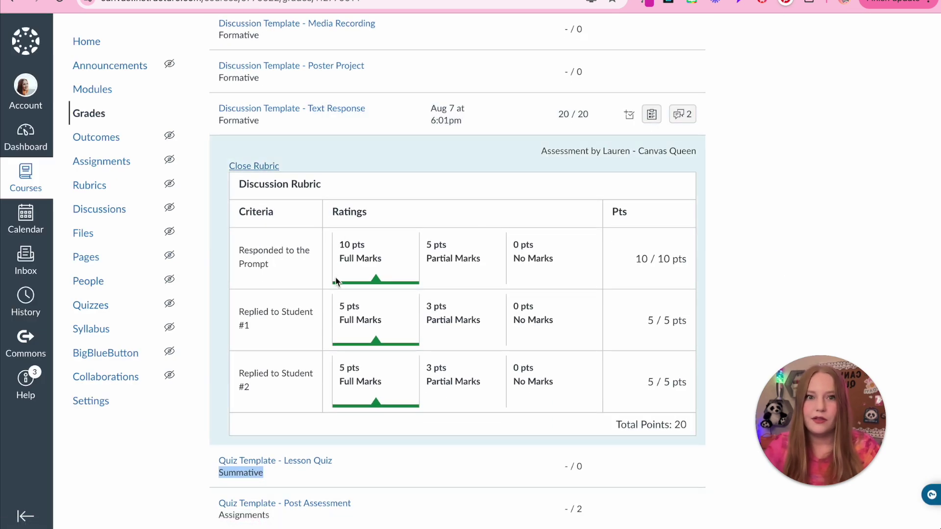
click(681, 114)
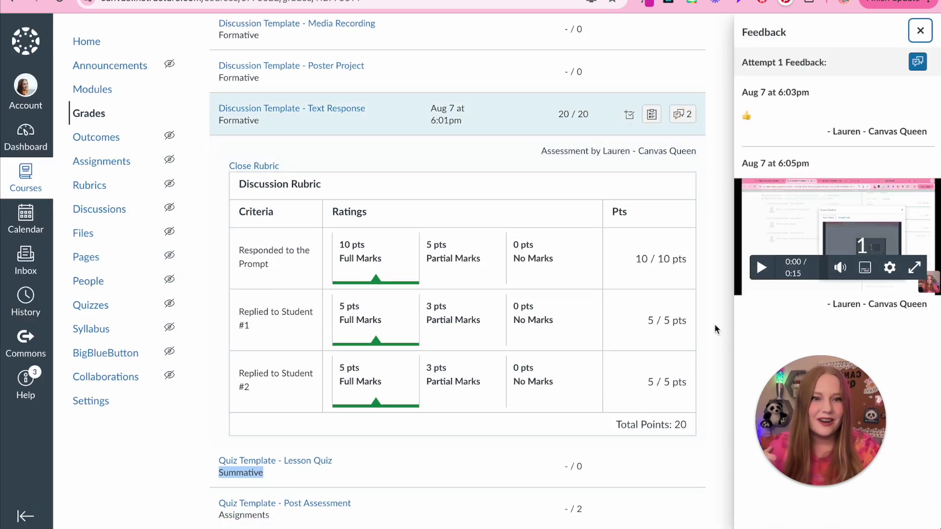
click(761, 267)
click(761, 267)
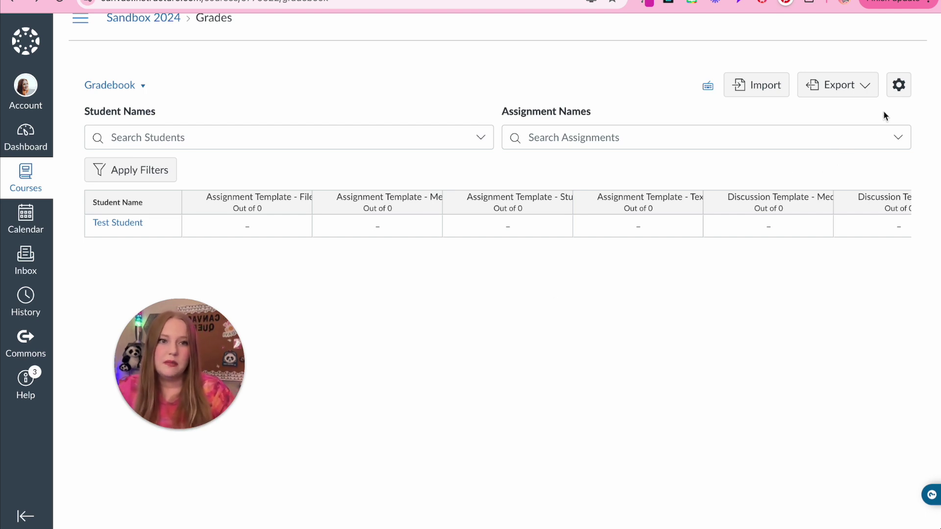
View the final grade override option in the Advanced Gradebook settings and close the settings without changes.
click(899, 85)
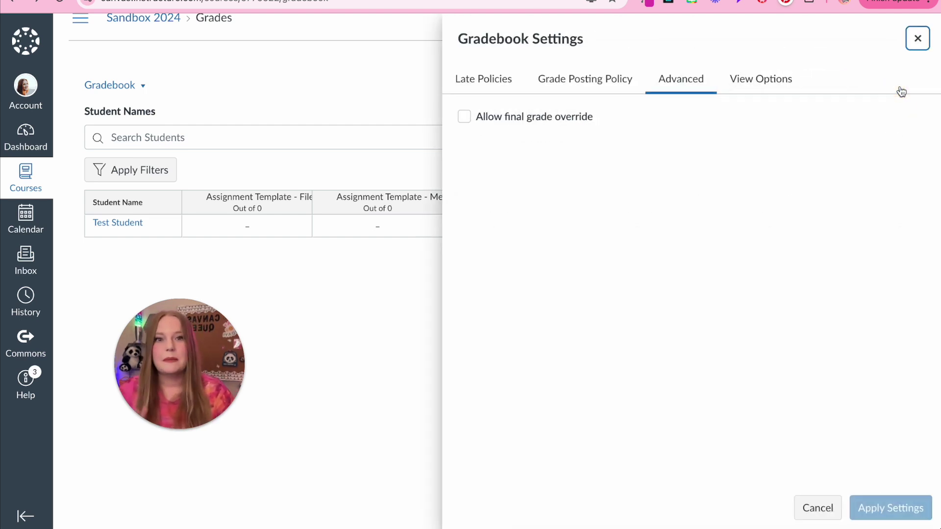
click(914, 42)
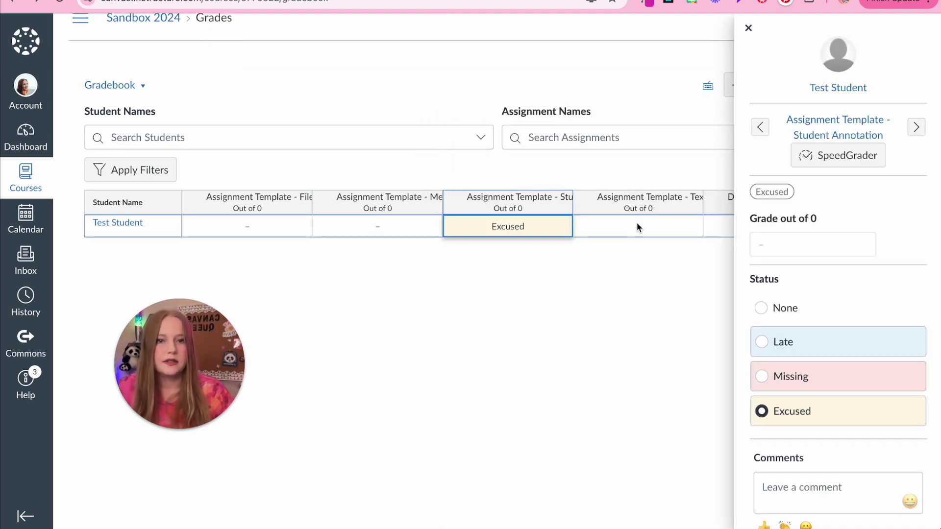
Close the test student's submission details for Assignment Template - Student Annotation and return to the Gradebook grid.
click(767, 304)
click(637, 226)
click(566, 318)
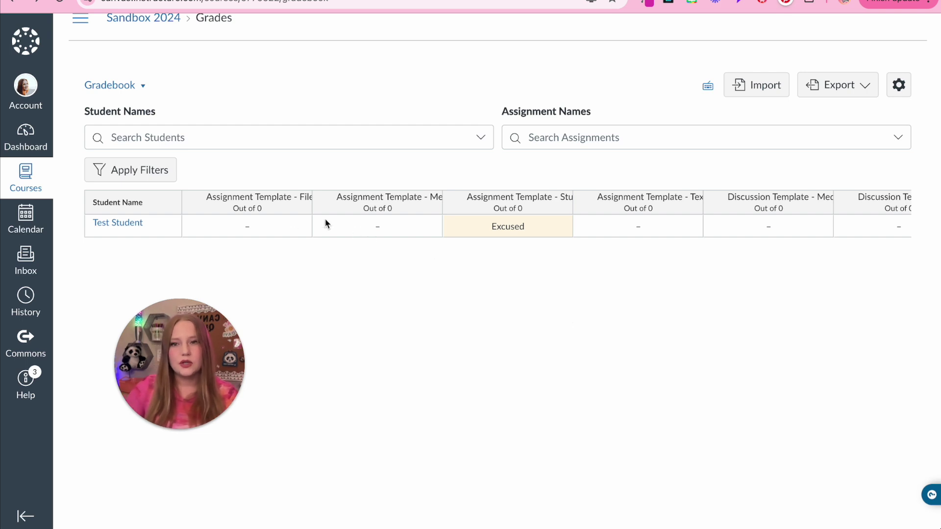
Expand the course navigation beside the Gradebook to show all course links.
scroll(295, 216, up, 1)
click(81, 34)
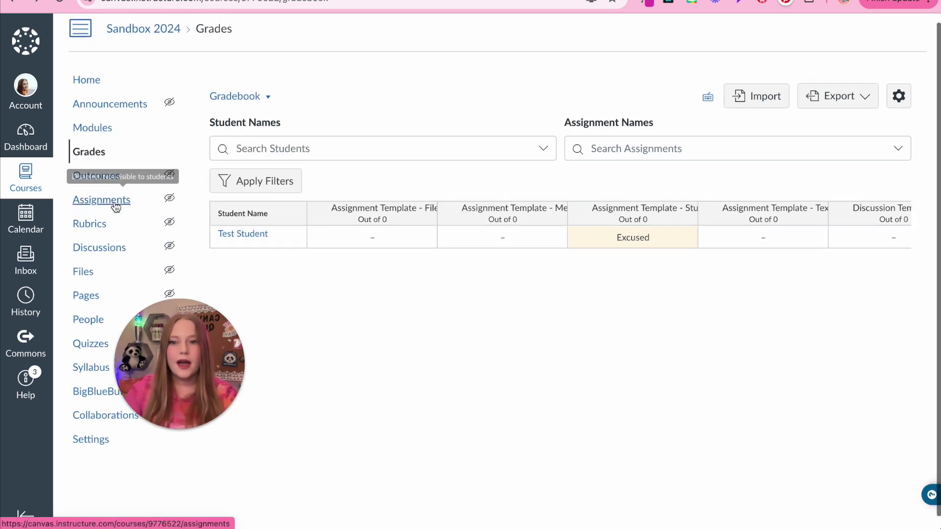
scroll(115, 206, down, 1)
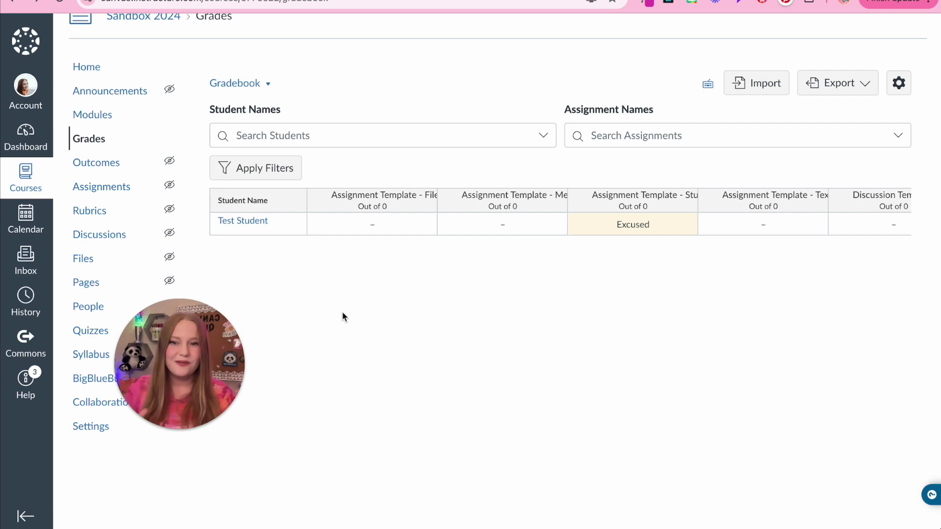